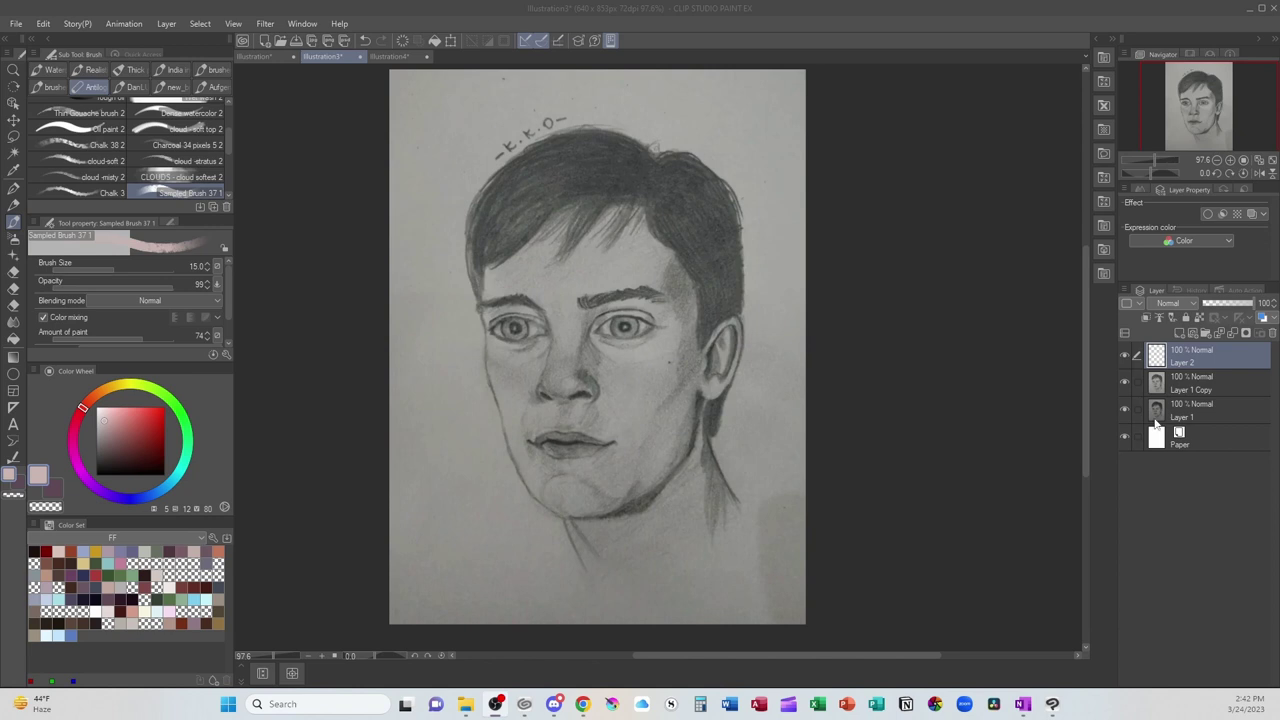
Step: Hide and show Layer 1 Copy to compare the adjusted portrait with the layer beneath it
{"action": "left_click", "coordinate": [1124, 381]}
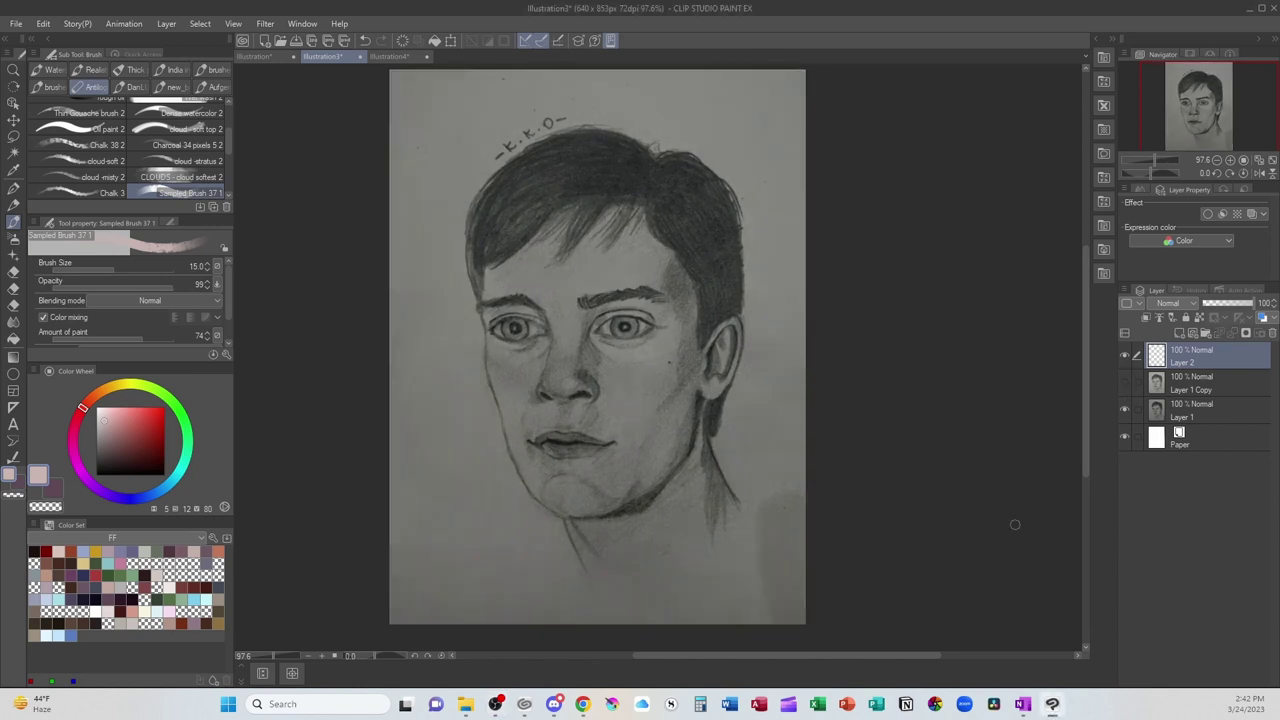
{"action": "left_click", "coordinate": [1124, 386]}
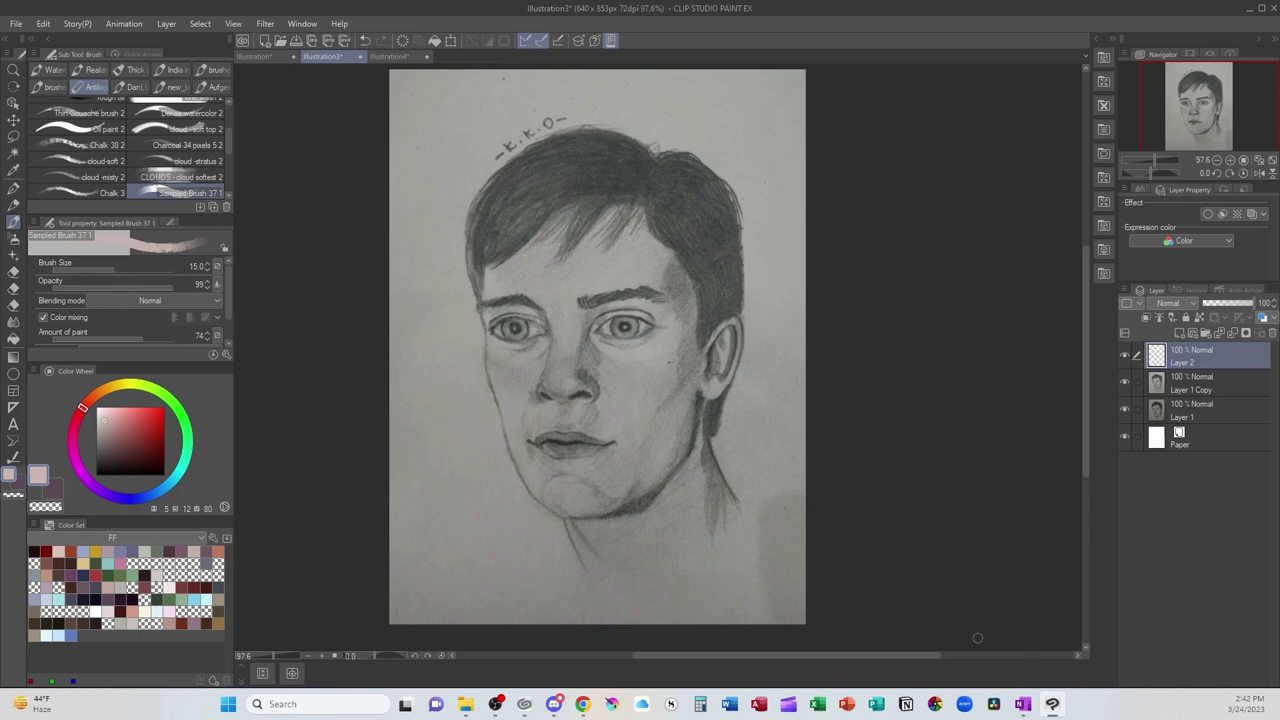
Step: On Layer 2, draw a curved dark green centre line down the face with the Turnip pen
{"action": "left_click", "coordinate": [752, 402], "text": "alt"}
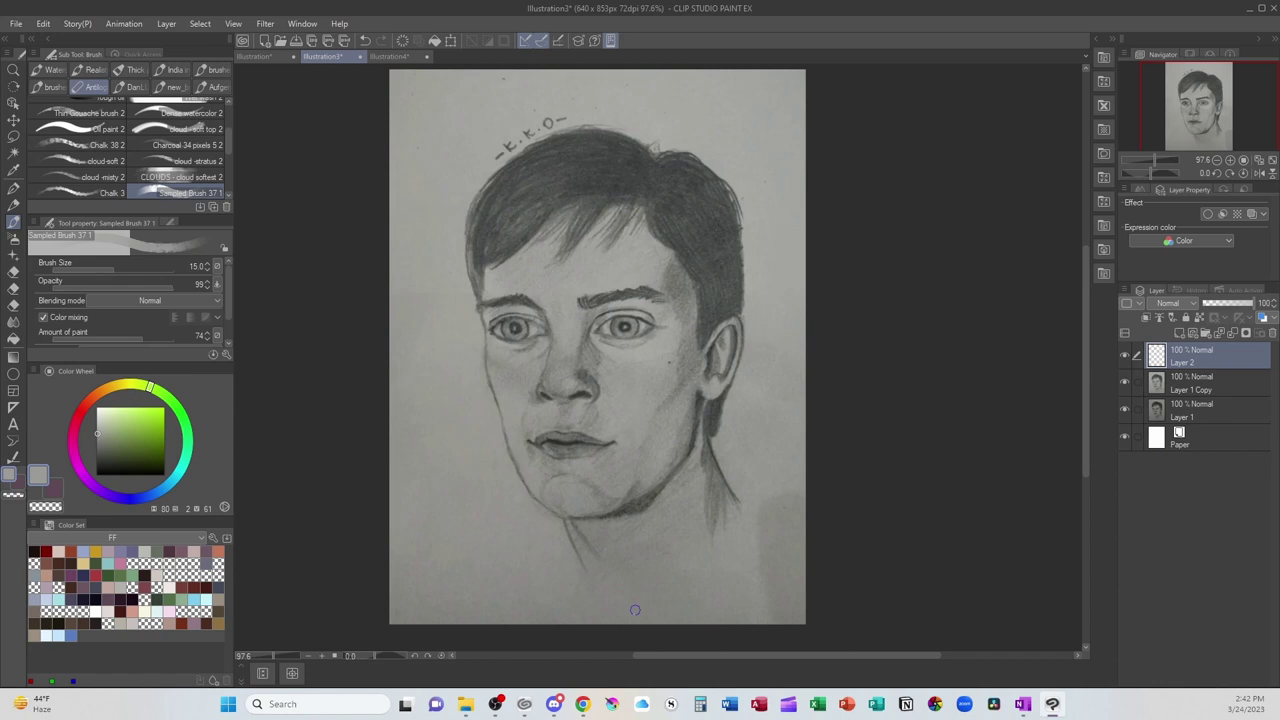
{"action": "key", "text": "p"}
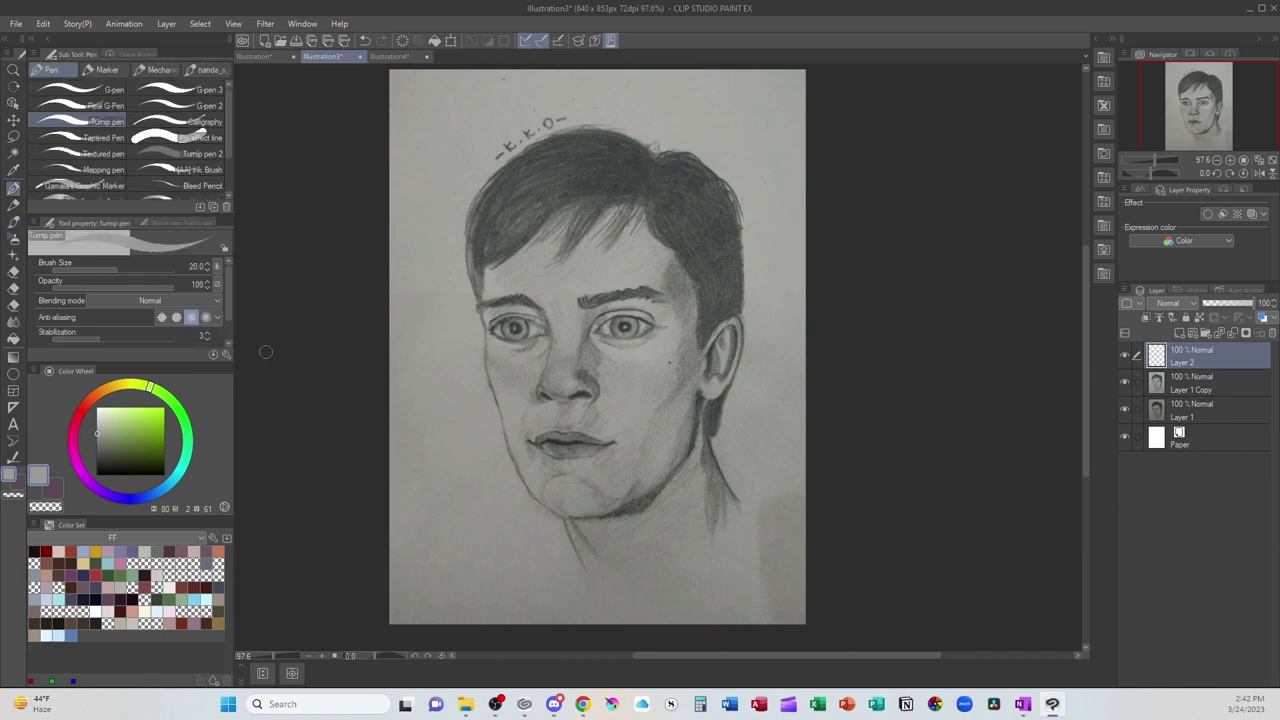
{"action": "left_click", "coordinate": [145, 451]}
{"action": "left_click_drag", "start_coordinate": [145, 451], "coordinate": [143, 457]}
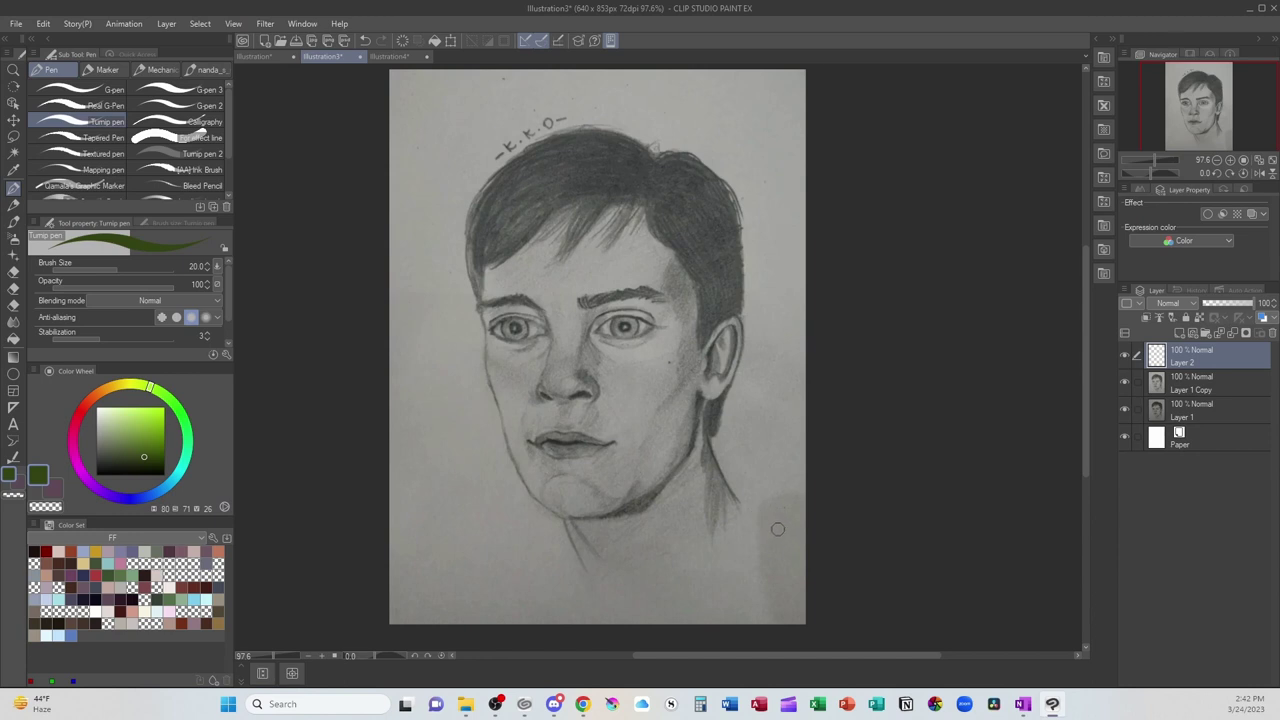
{"action": "mouse_move", "coordinate": [600, 358]}
{"action": "left_mouse_down"}
{"action": "mouse_move", "coordinate": [640, 236]}
{"action": "mouse_move", "coordinate": [505, 372]}
{"action": "mouse_move", "coordinate": [630, 376]}
{"action": "left_mouse_up"}
{"action": "key", "text": "ctrl+z"}
{"action": "mouse_move", "coordinate": [566, 175]}
{"action": "left_mouse_down"}
{"action": "mouse_move", "coordinate": [537, 363]}
{"action": "mouse_move", "coordinate": [559, 572]}
{"action": "left_mouse_up"}
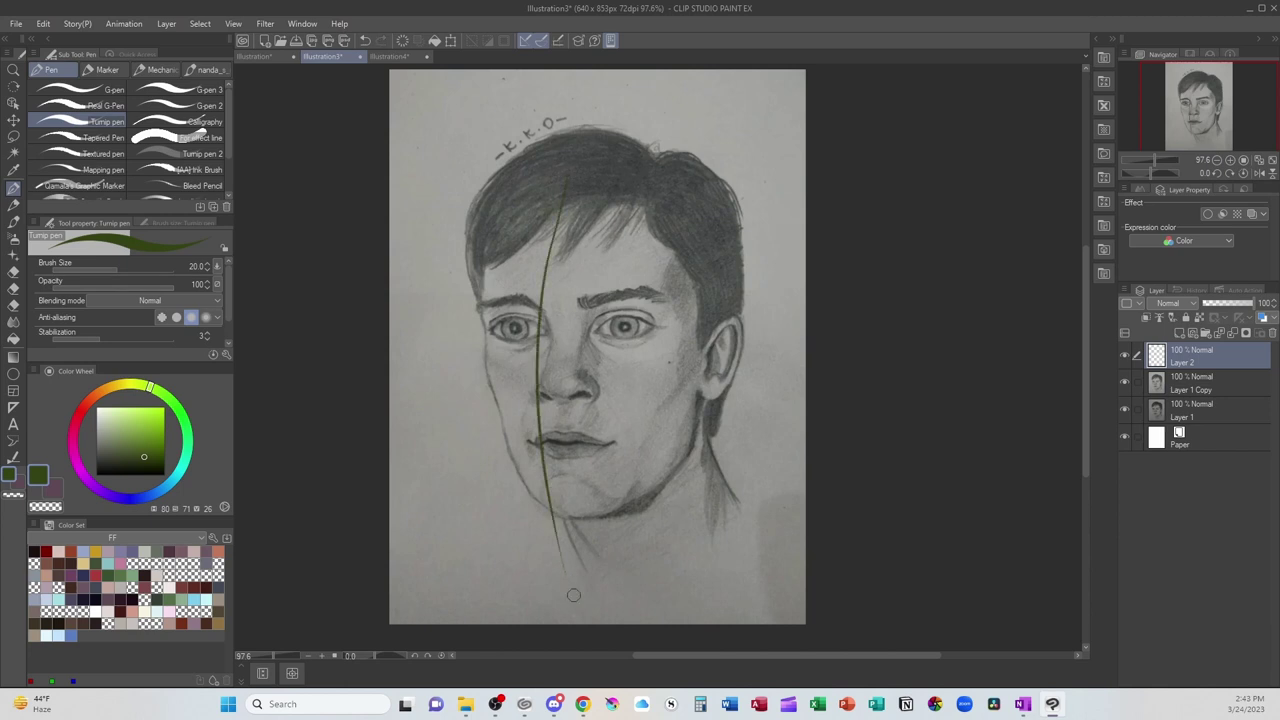
{"action": "key", "text": "ctrl+z"}
{"action": "mouse_move", "coordinate": [567, 205]}
{"action": "left_mouse_down"}
{"action": "mouse_move", "coordinate": [558, 326]}
{"action": "mouse_move", "coordinate": [572, 545]}
{"action": "left_mouse_up"}
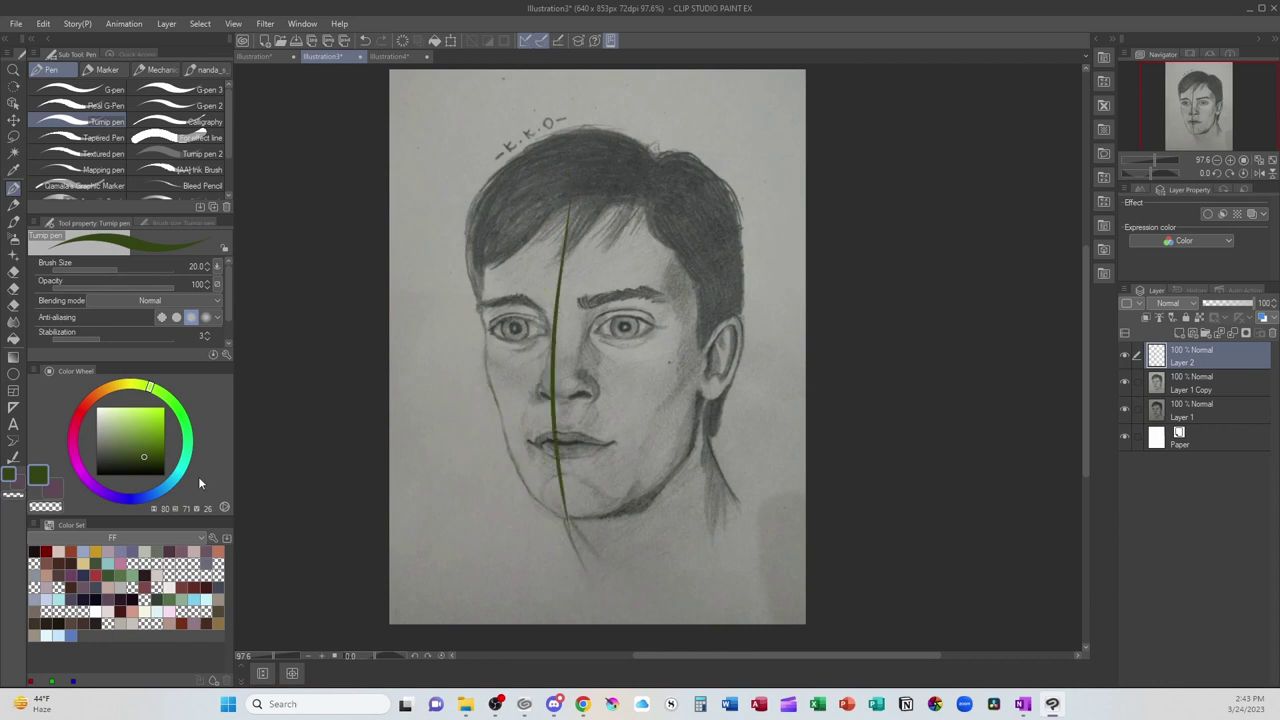
Step: Replace the face's centre line with a thicker one in bright green, running from the fringe to below the chin
{"action": "left_click", "coordinate": [145, 428]}
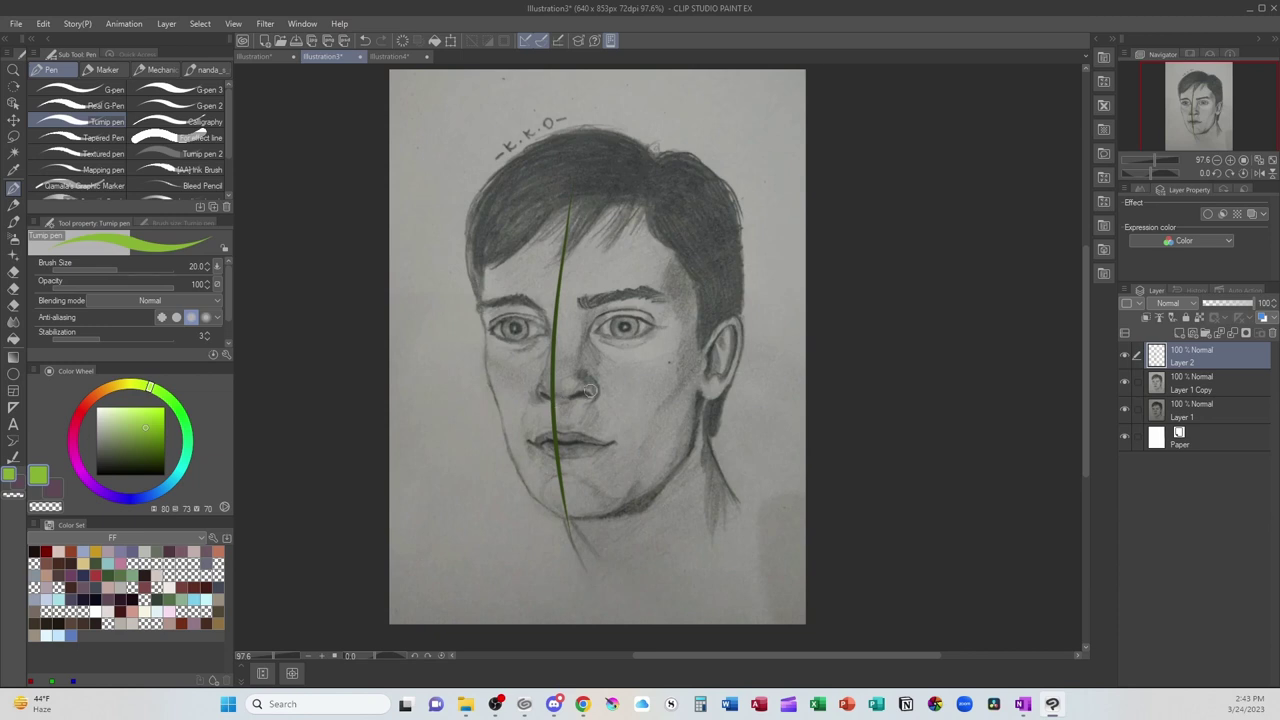
{"action": "key", "text": "ctrl+z"}
{"action": "mouse_move", "coordinate": [567, 225]}
{"action": "left_mouse_down"}
{"action": "mouse_move", "coordinate": [555, 370]}
{"action": "mouse_move", "coordinate": [575, 555]}
{"action": "left_mouse_up"}
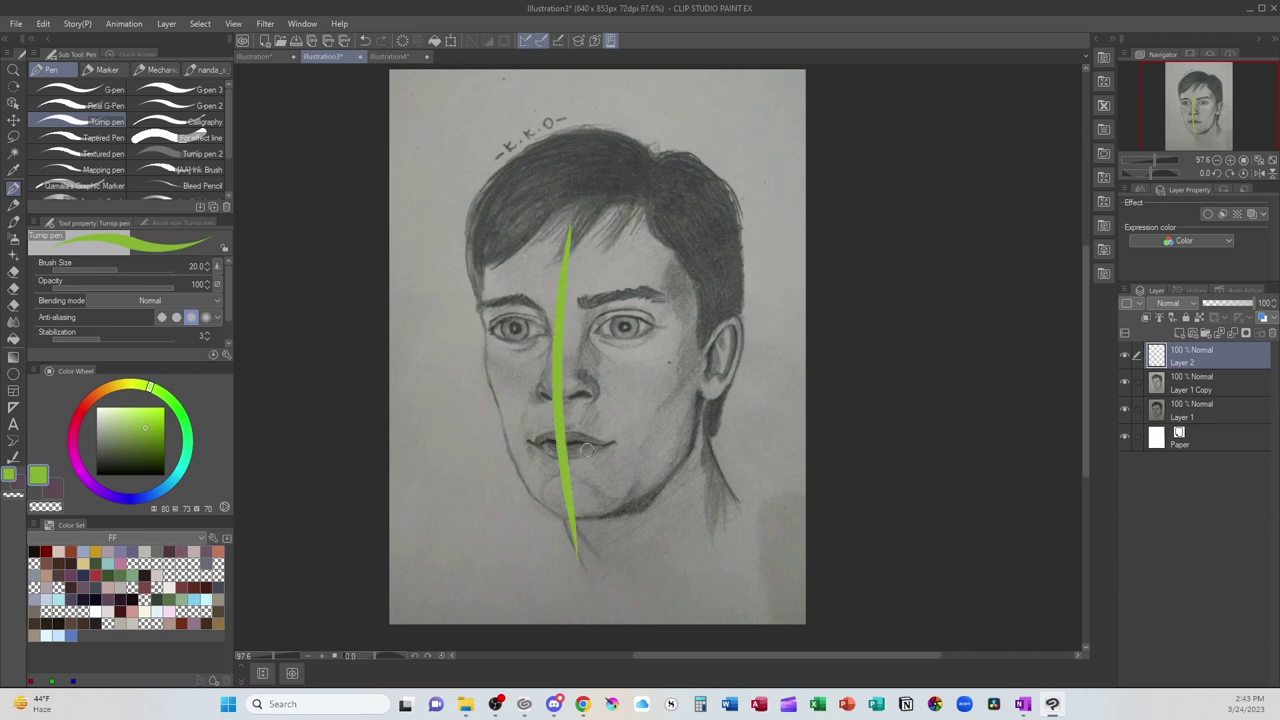
Step: Reduce the pen size to 10 and mark the far side of the face from the hairline past the eye
{"action": "key", "text": "["}
{"action": "key", "text": "["}
{"action": "key", "text": "["}
{"action": "key", "text": "["}
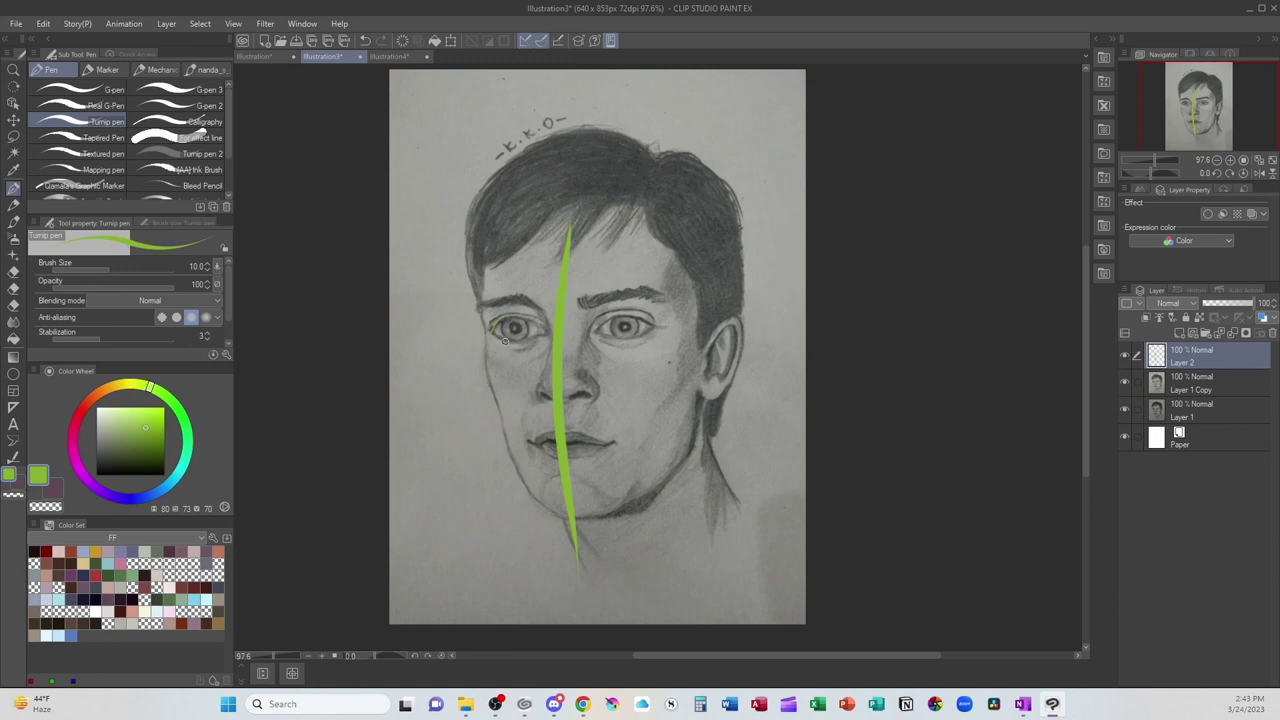
{"action": "left_click_drag", "start_coordinate": [488, 254], "coordinate": [512, 430]}
{"action": "key", "text": "ctrl+z"}
Step: Erase the green guide lines from the portrait with the Hard eraser
{"action": "key", "text": "e"}
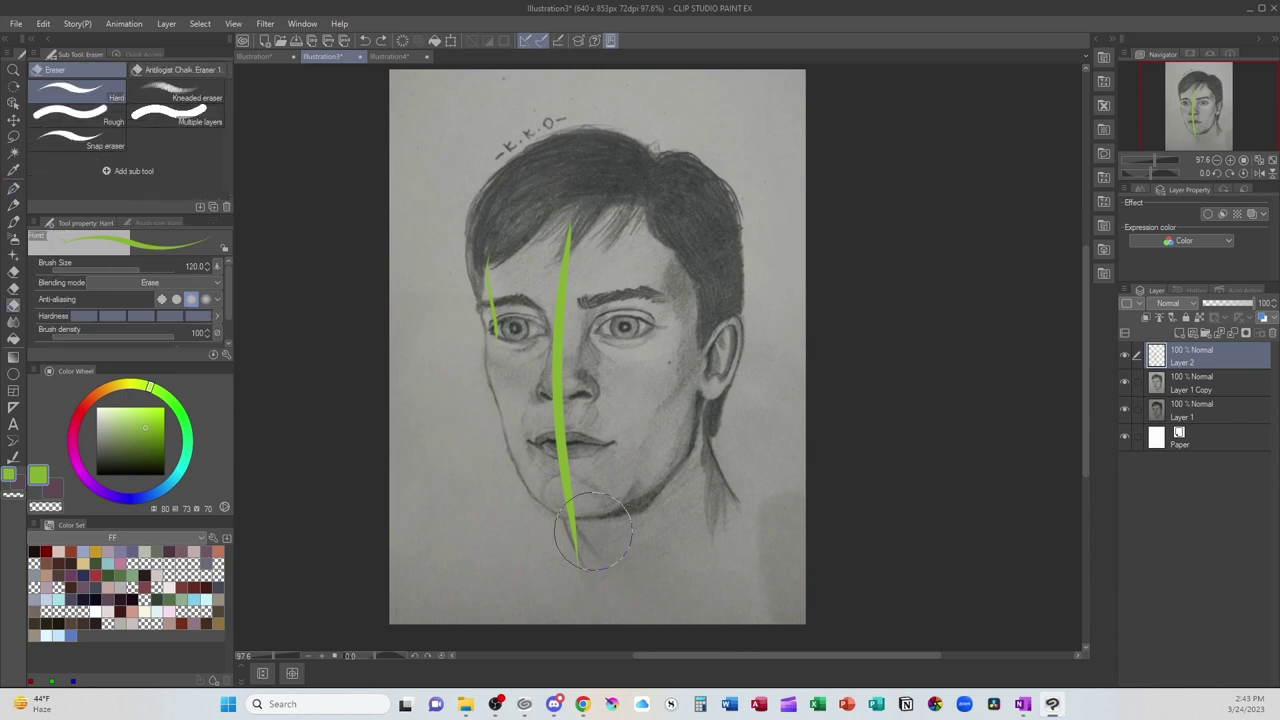
{"action": "left_click_drag", "start_coordinate": [543, 160], "coordinate": [586, 600]}
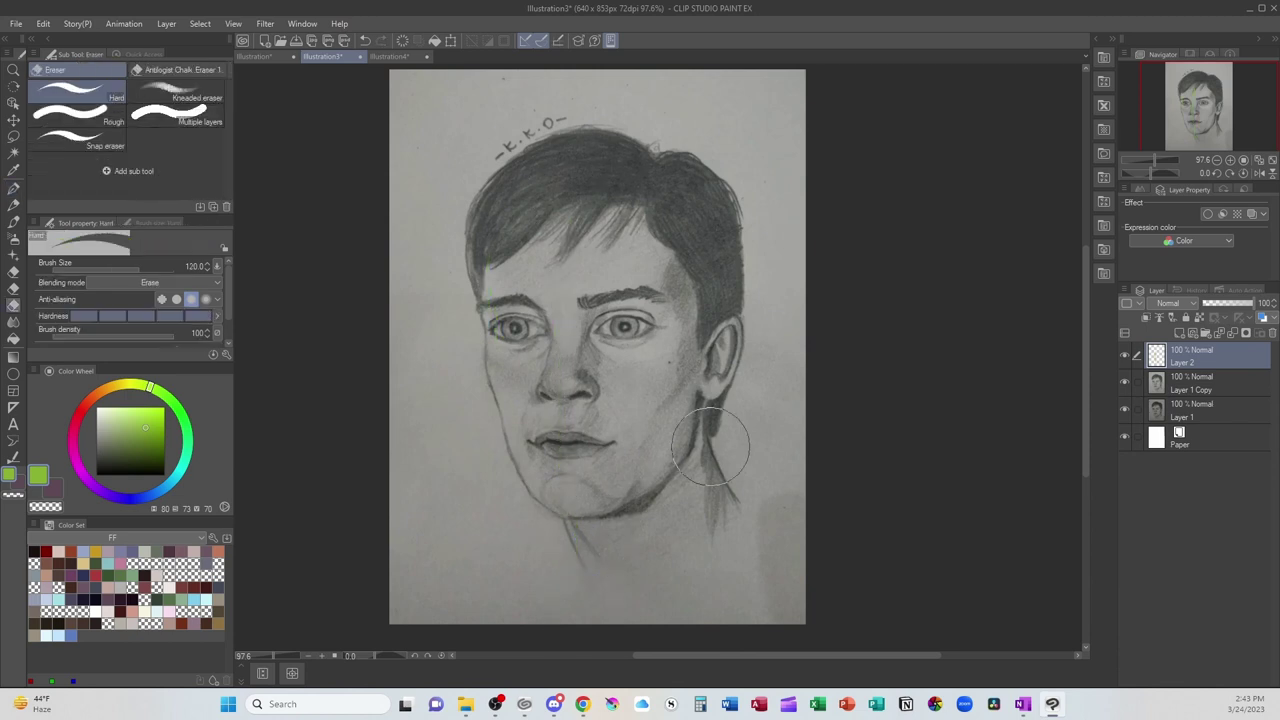
Step: Try sketching a green circle and eyelid curves around the eye nearest the ear with the Turnip pen
{"action": "key", "text": "p"}
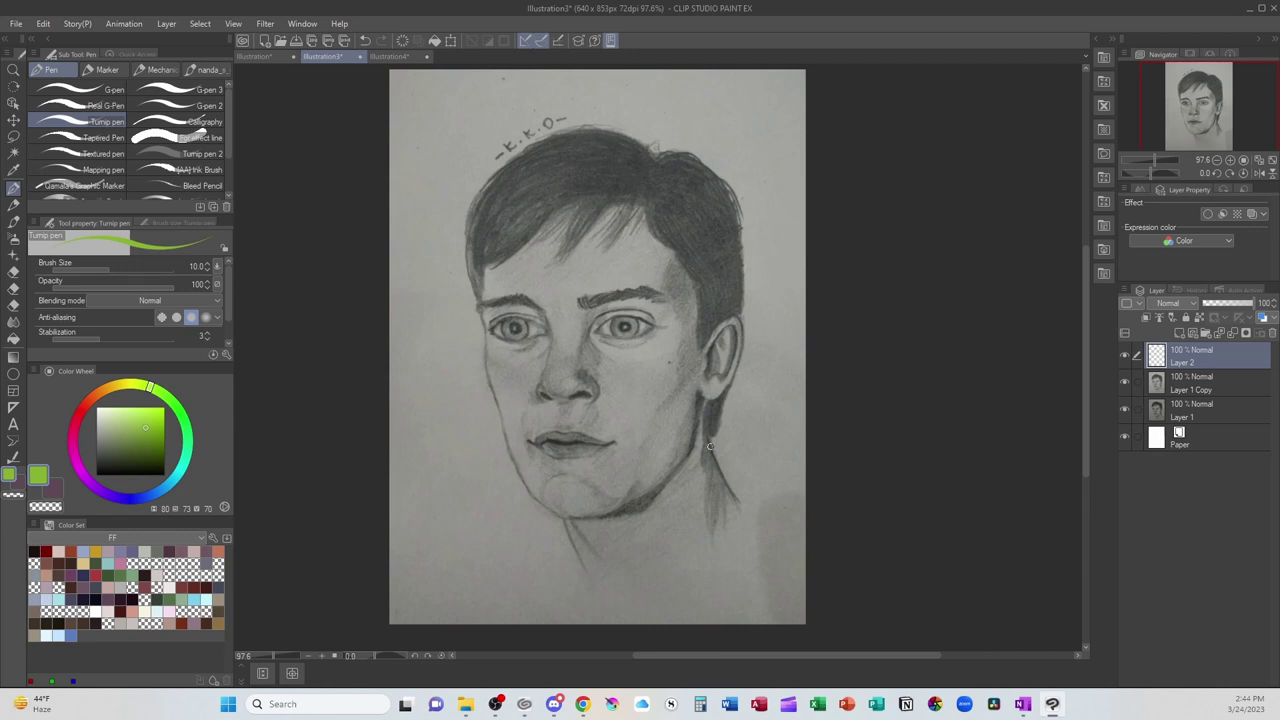
{"action": "mouse_move", "coordinate": [630, 292]}
{"action": "left_mouse_down"}
{"action": "mouse_move", "coordinate": [628, 365]}
{"action": "mouse_move", "coordinate": [639, 291]}
{"action": "left_mouse_up"}
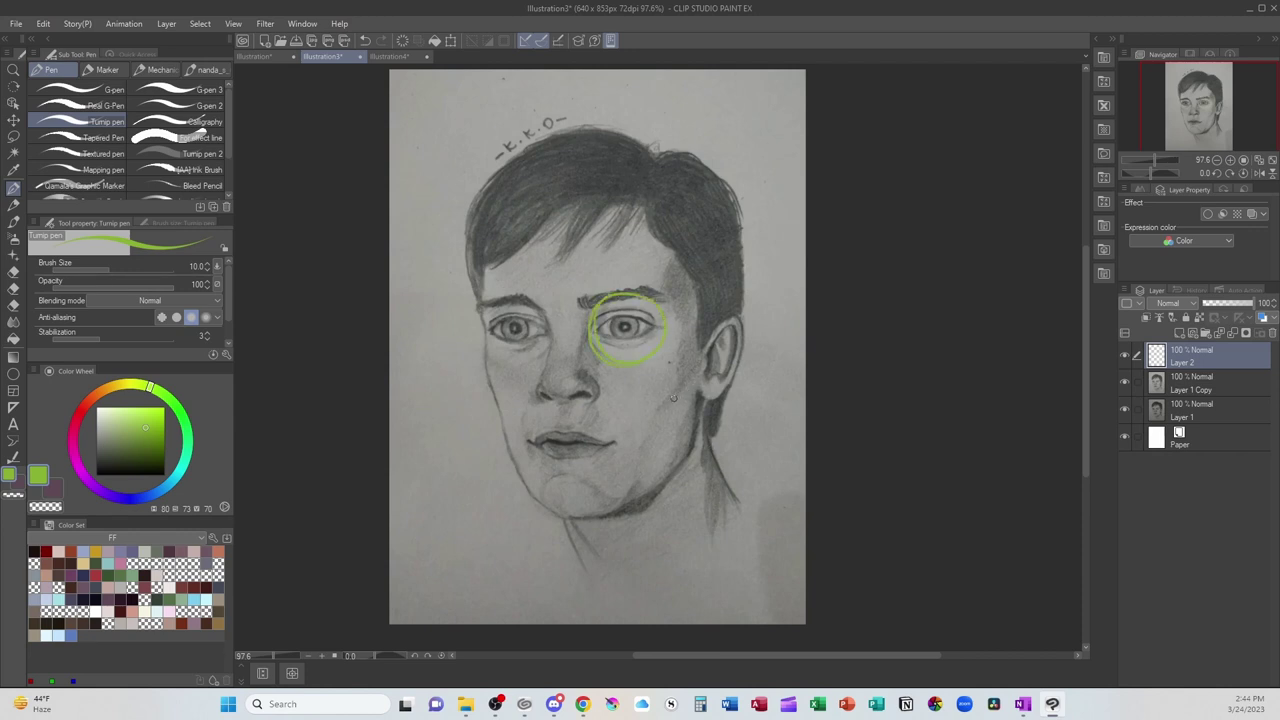
{"action": "key", "text": "ctrl+z"}
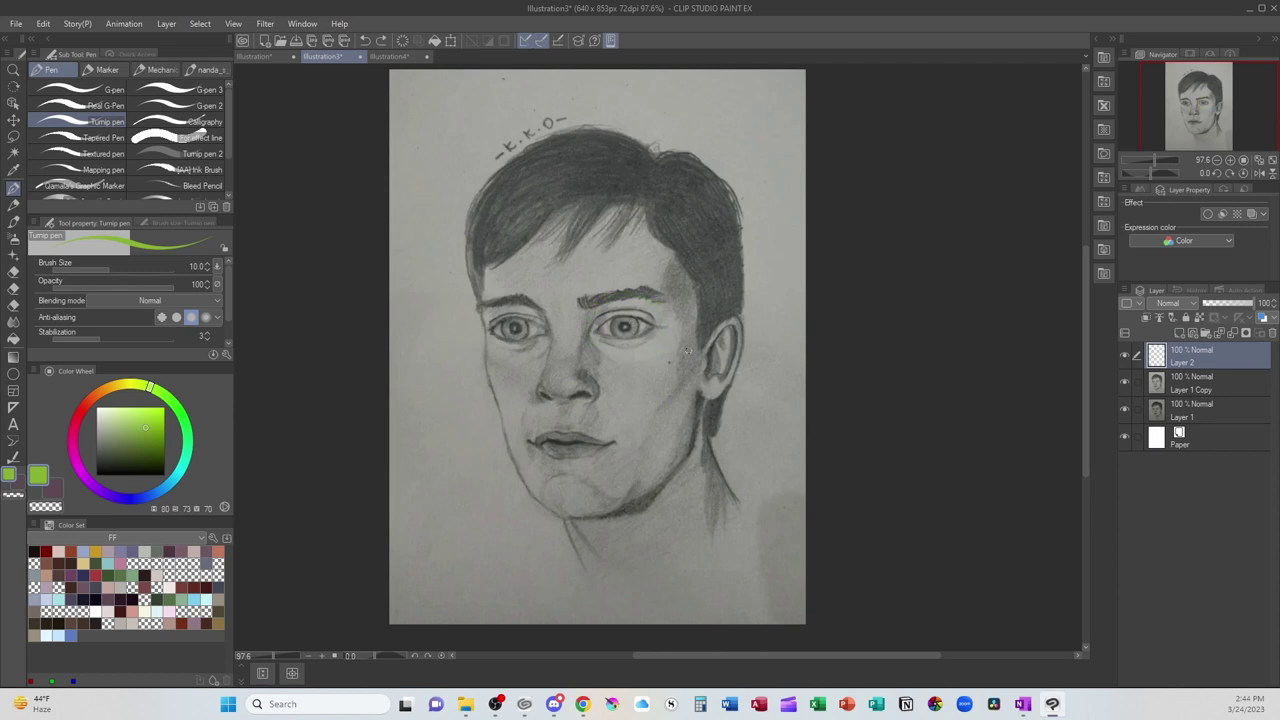
{"action": "left_click_drag", "start_coordinate": [599, 332], "coordinate": [664, 331]}
{"action": "key", "text": "ctrl+z"}
{"action": "mouse_move", "coordinate": [598, 330]}
{"action": "left_mouse_down"}
{"action": "mouse_move", "coordinate": [650, 306]}
{"action": "mouse_move", "coordinate": [655, 350]}
{"action": "left_mouse_up"}
{"action": "key", "text": "ctrl+z"}
Step: Lasso the eye nearest the ear, shrink it slightly with Free Transform on Layer 1 Copy, and clear the selection
{"action": "left_click", "coordinate": [661, 347], "text": "alt"}
{"action": "key", "text": "m"}
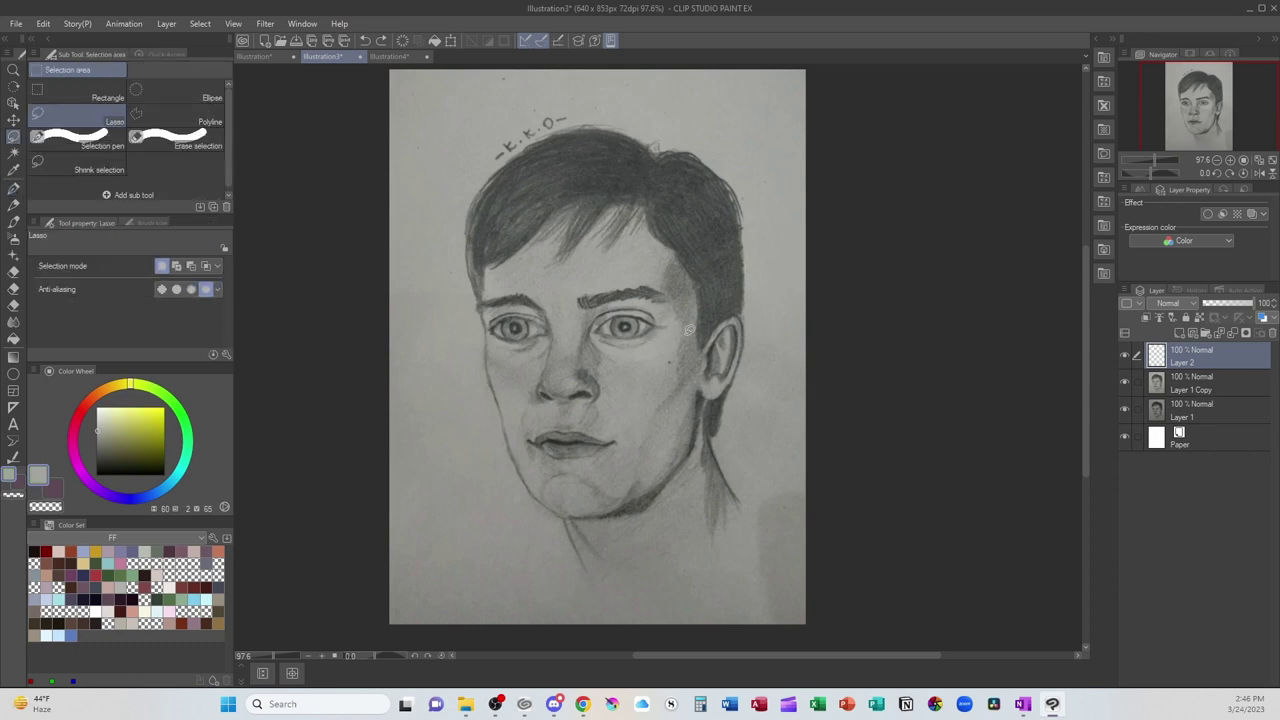
{"action": "mouse_move", "coordinate": [645, 351]}
{"action": "left_mouse_down"}
{"action": "mouse_move", "coordinate": [677, 325]}
{"action": "mouse_move", "coordinate": [653, 299]}
{"action": "mouse_move", "coordinate": [608, 298]}
{"action": "mouse_move", "coordinate": [591, 322]}
{"action": "mouse_move", "coordinate": [648, 358]}
{"action": "left_mouse_up"}
{"action": "left_click", "coordinate": [662, 383]}
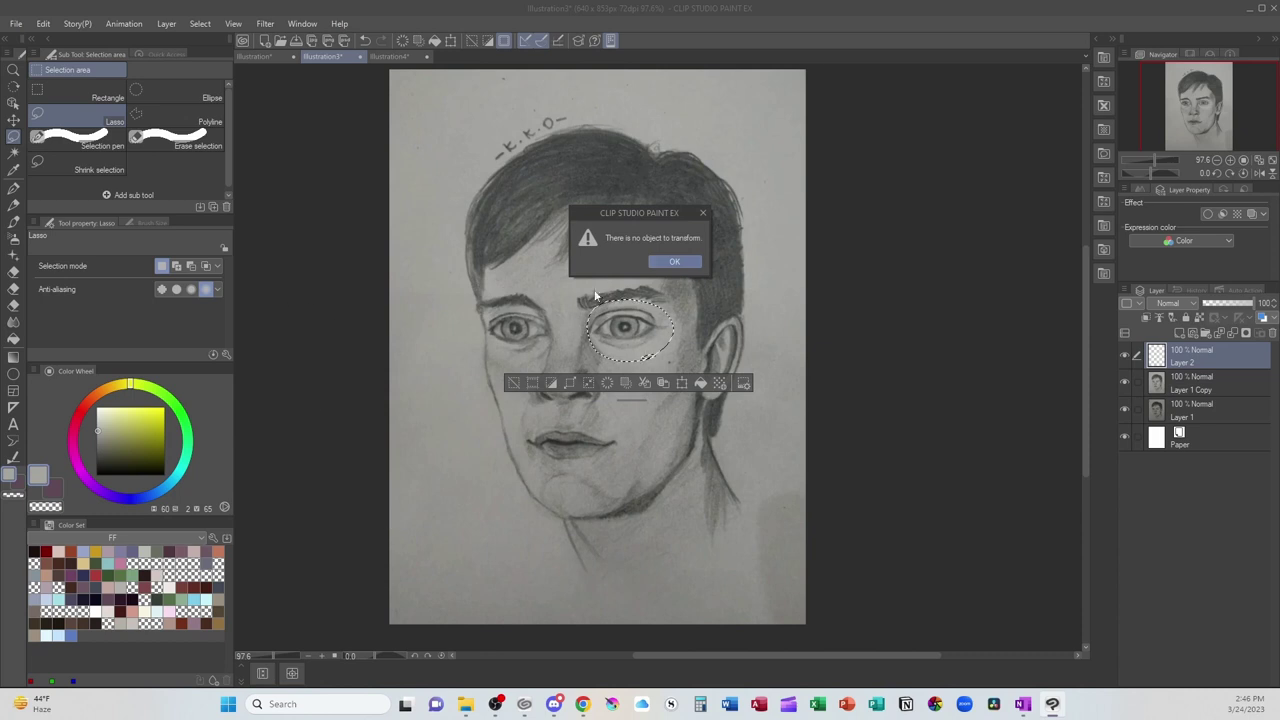
{"action": "left_click", "coordinate": [697, 261]}
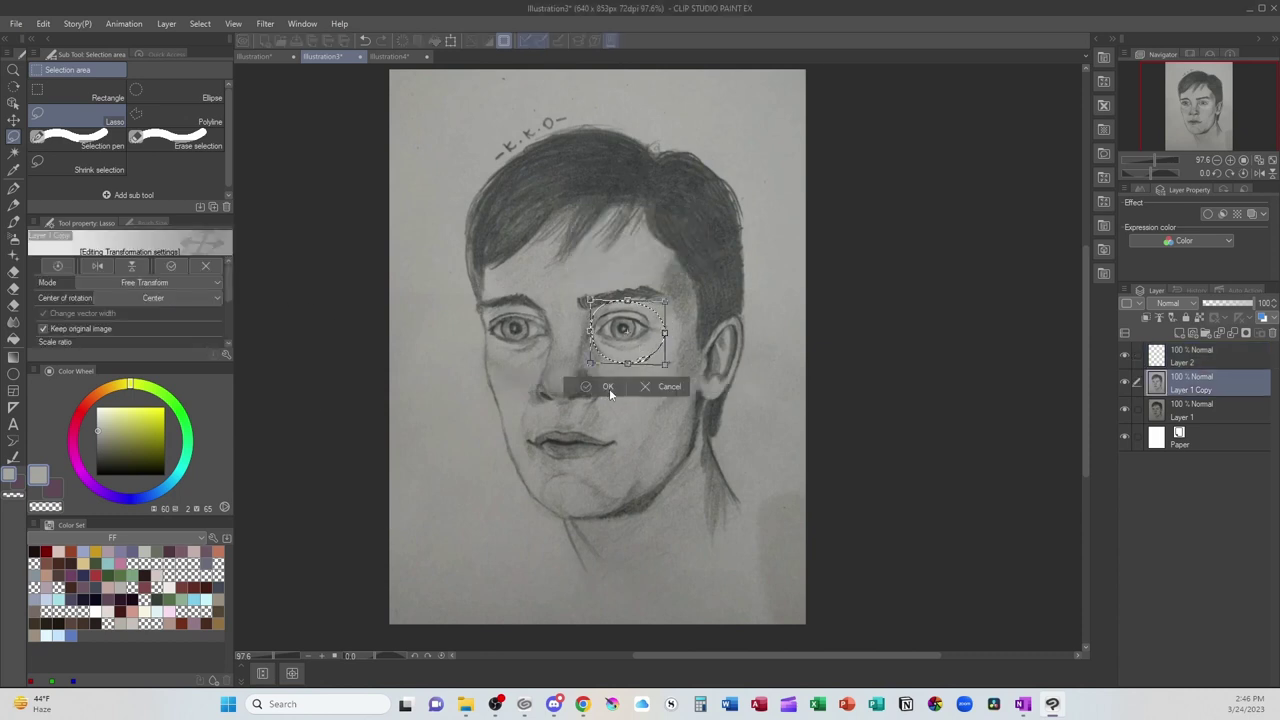
{"action": "left_click", "coordinate": [609, 388]}
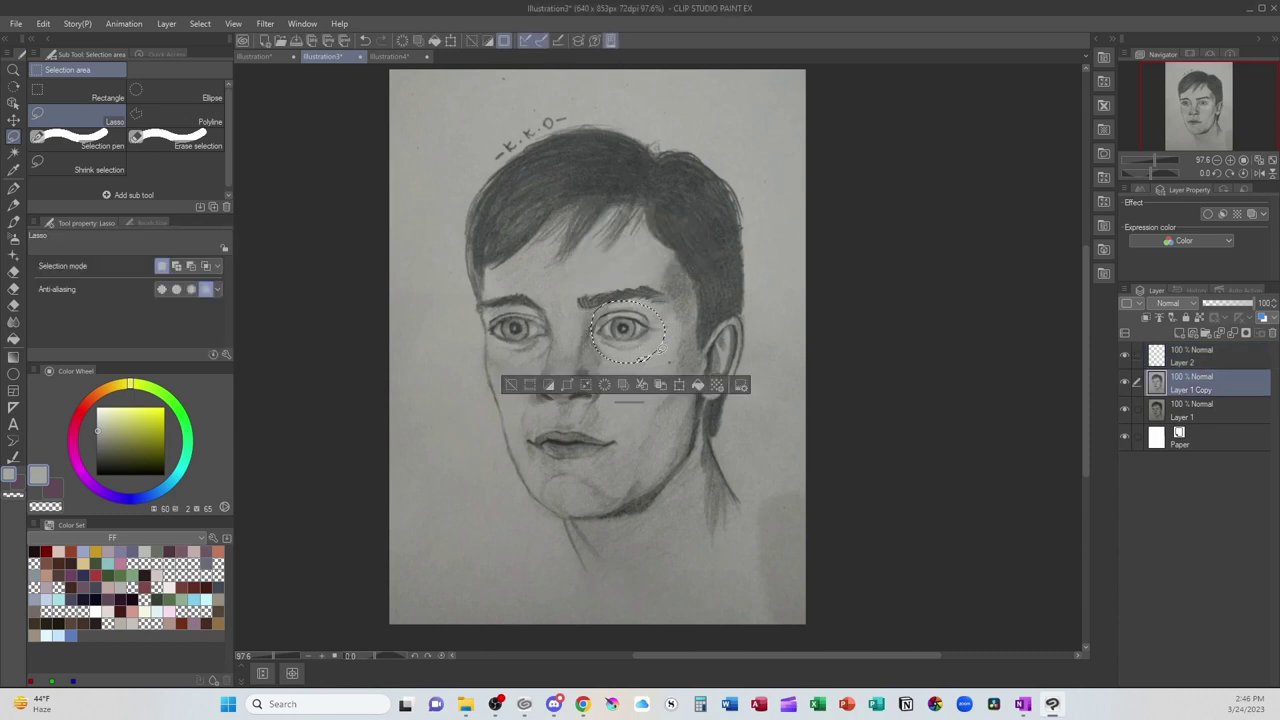
{"action": "key", "text": "ctrl+d"}
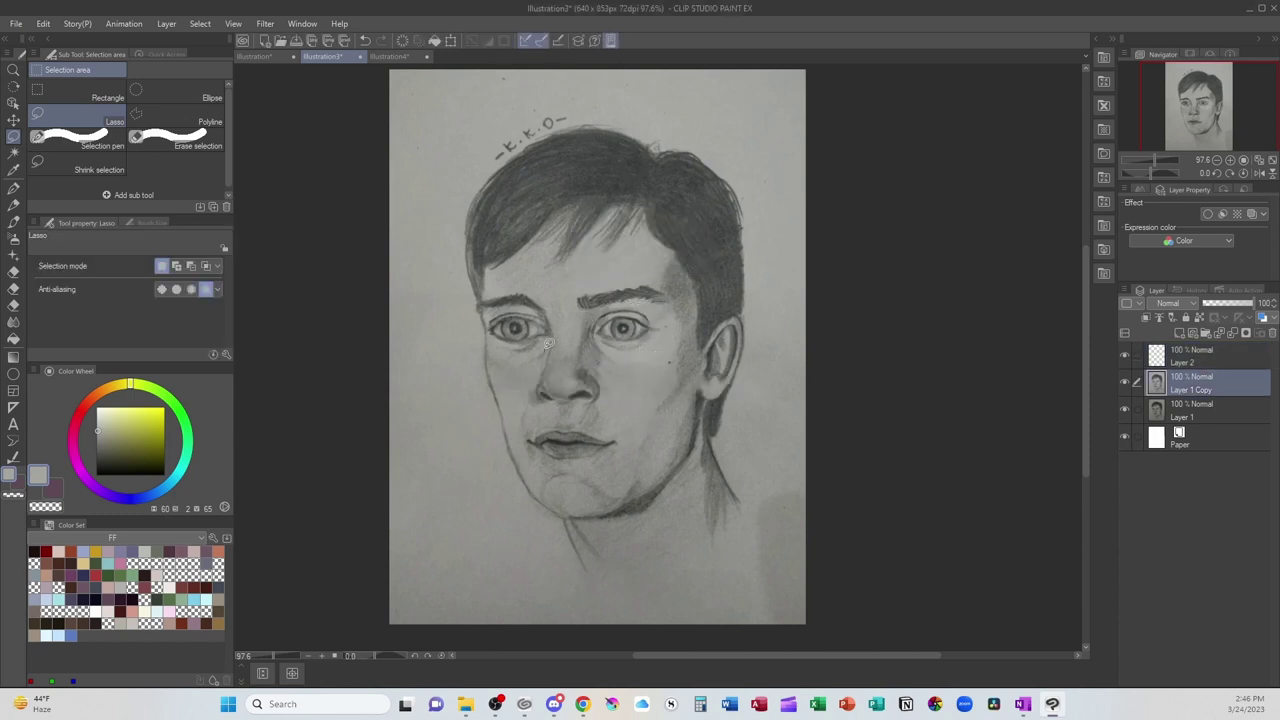
Step: Lasso the eye on the far side of the face and start transforming it
{"action": "mouse_move", "coordinate": [548, 348]}
{"action": "left_mouse_down"}
{"action": "mouse_move", "coordinate": [539, 303]}
{"action": "mouse_move", "coordinate": [496, 312]}
{"action": "mouse_move", "coordinate": [492, 343]}
{"action": "mouse_move", "coordinate": [548, 350]}
{"action": "left_mouse_up"}
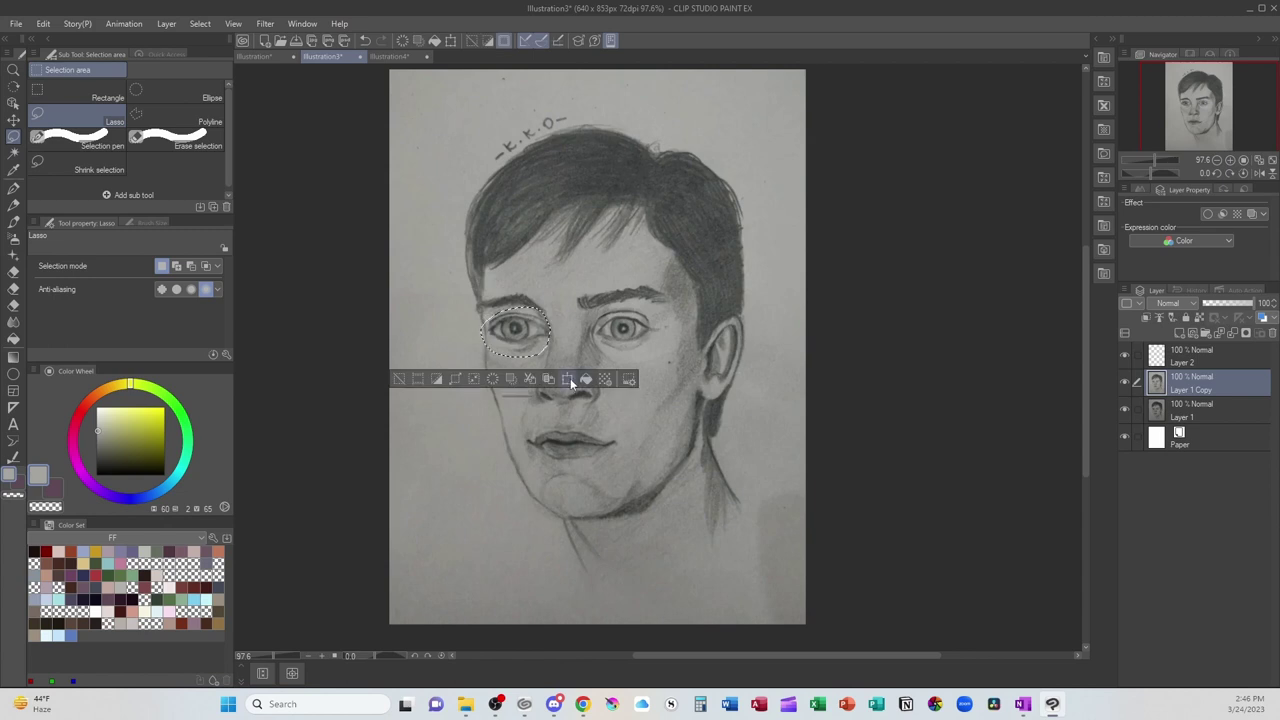
{"action": "left_click", "coordinate": [570, 378]}
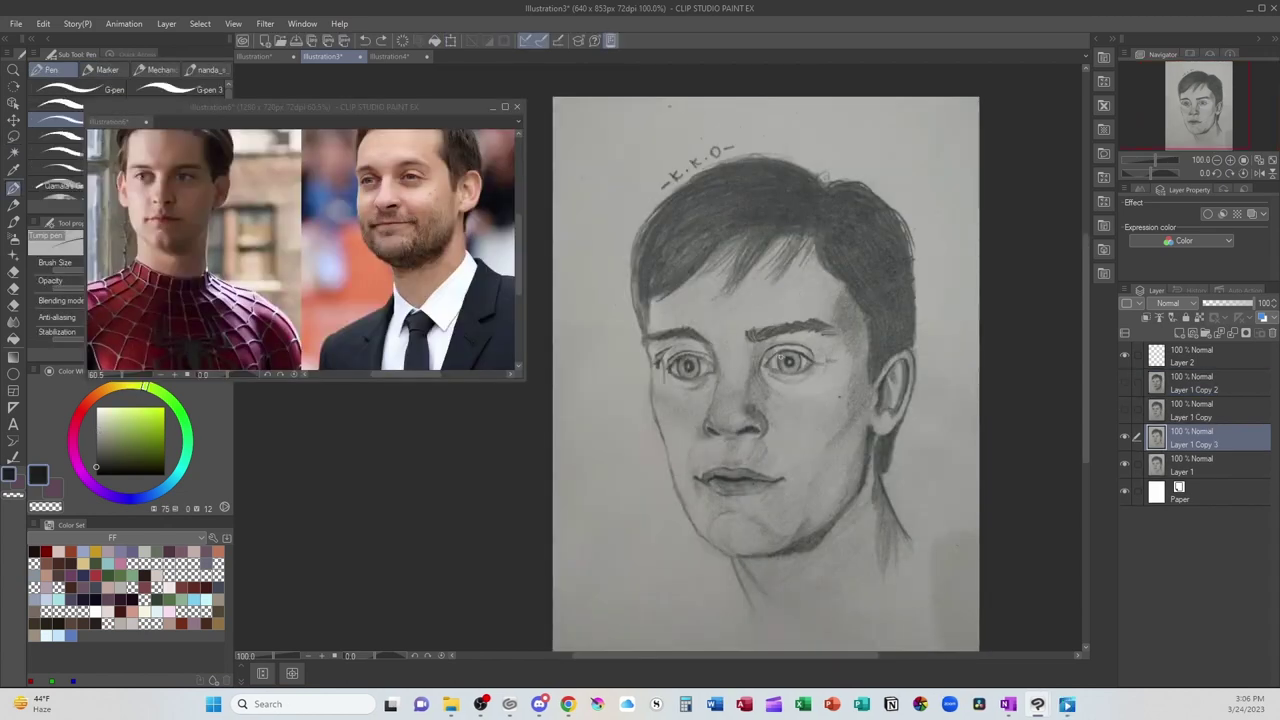
Step: On Layer 1 Copy 3, draw a black eyeball circle with eyelid curves over the eye nearest the ear
{"action": "scroll", "coordinate": [800, 375], "scroll_direction": "up", "scroll_amount": 2}
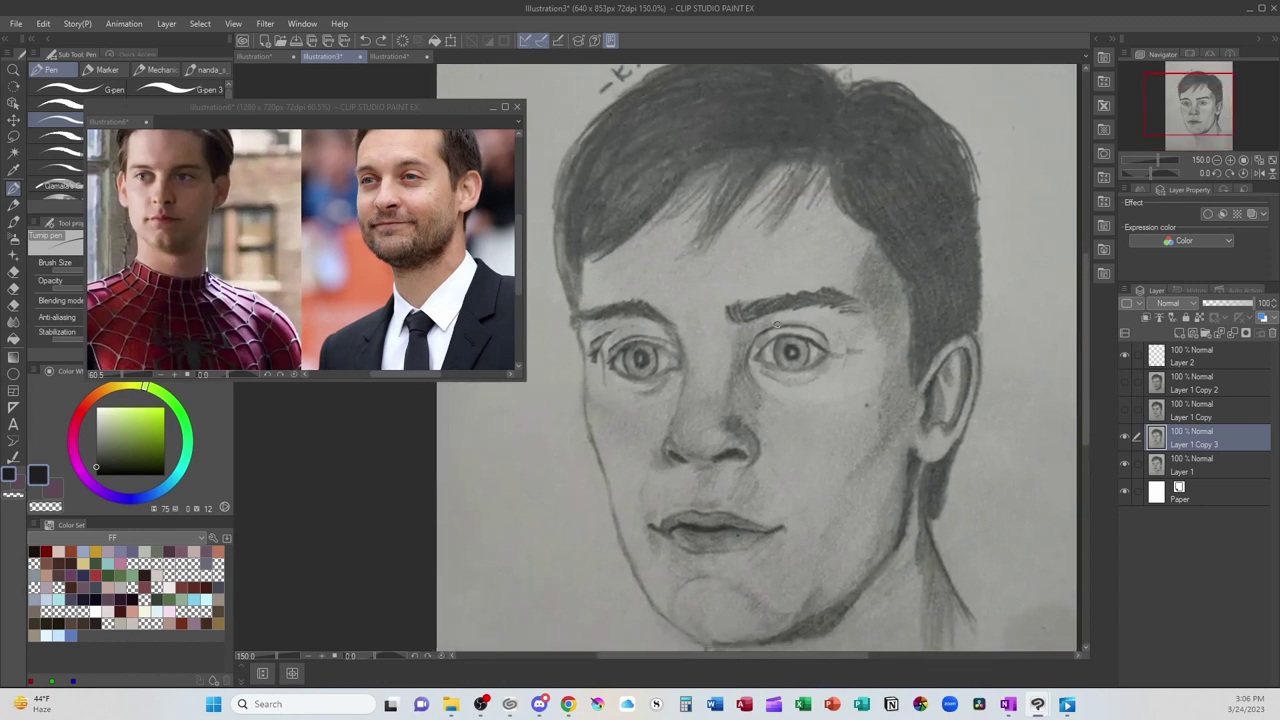
{"action": "mouse_move", "coordinate": [781, 323]}
{"action": "left_mouse_down"}
{"action": "mouse_move", "coordinate": [753, 352]}
{"action": "mouse_move", "coordinate": [764, 394]}
{"action": "left_mouse_up"}
{"action": "key", "text": "ctrl+z"}
{"action": "mouse_move", "coordinate": [760, 340]}
{"action": "left_mouse_down"}
{"action": "mouse_move", "coordinate": [761, 372]}
{"action": "mouse_move", "coordinate": [755, 349]}
{"action": "mouse_move", "coordinate": [769, 365]}
{"action": "mouse_move", "coordinate": [820, 372]}
{"action": "left_mouse_up"}
{"action": "mouse_move", "coordinate": [826, 358]}
{"action": "left_mouse_down"}
{"action": "mouse_move", "coordinate": [822, 336]}
{"action": "mouse_move", "coordinate": [795, 322]}
{"action": "mouse_move", "coordinate": [761, 336]}
{"action": "mouse_move", "coordinate": [797, 320]}
{"action": "mouse_move", "coordinate": [757, 370]}
{"action": "mouse_move", "coordinate": [820, 385]}
{"action": "mouse_move", "coordinate": [828, 348]}
{"action": "left_mouse_up"}
Step: Draw a matching black eyeball circle and eyelid curves over the eye on the far side of the face
{"action": "mouse_move", "coordinate": [603, 350]}
{"action": "left_mouse_down"}
{"action": "mouse_move", "coordinate": [677, 368]}
{"action": "mouse_move", "coordinate": [643, 324]}
{"action": "left_mouse_up"}
{"action": "key", "text": "ctrl+z"}
{"action": "left_click_drag", "start_coordinate": [611, 380], "coordinate": [620, 332]}
{"action": "mouse_move", "coordinate": [615, 382]}
{"action": "left_mouse_down"}
{"action": "mouse_move", "coordinate": [618, 329]}
{"action": "mouse_move", "coordinate": [647, 326]}
{"action": "mouse_move", "coordinate": [612, 379]}
{"action": "mouse_move", "coordinate": [610, 354]}
{"action": "mouse_move", "coordinate": [630, 390]}
{"action": "mouse_move", "coordinate": [611, 371]}
{"action": "mouse_move", "coordinate": [643, 392]}
{"action": "mouse_move", "coordinate": [660, 328]}
{"action": "left_mouse_up"}
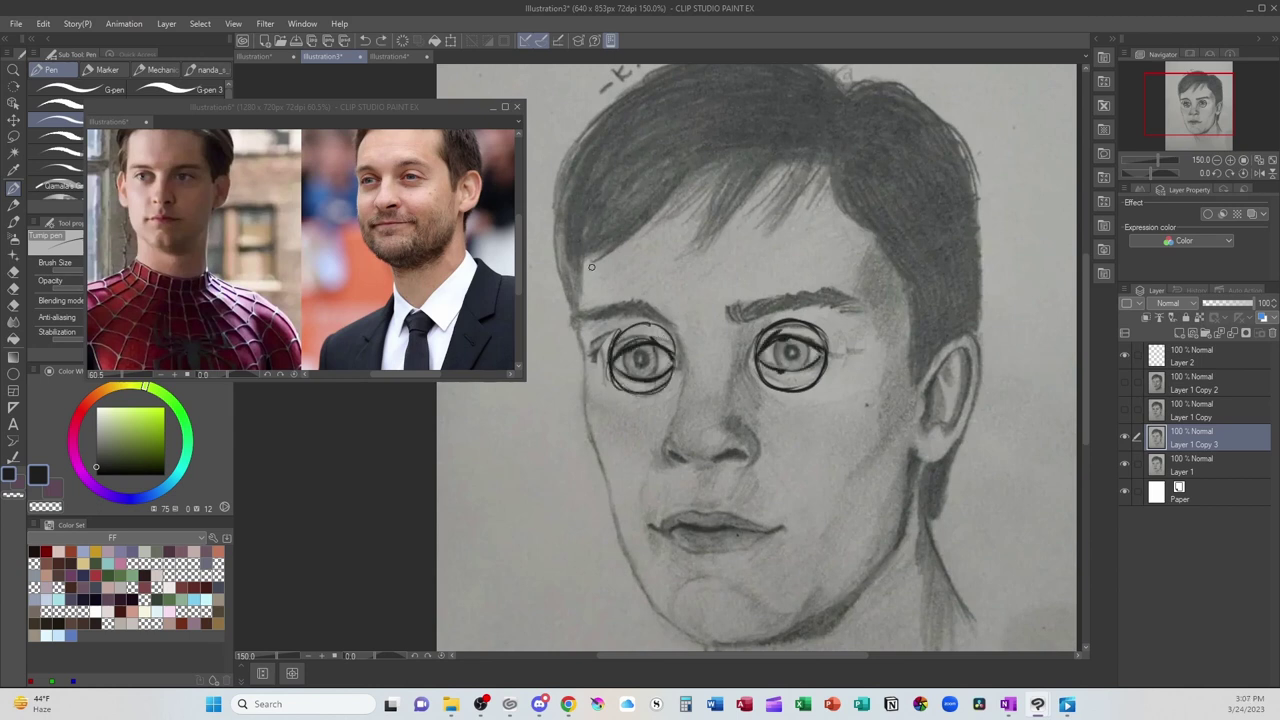
Step: Draw the far side contour of the face in black from the hairline past the eye to the cheek
{"action": "left_click_drag", "start_coordinate": [595, 256], "coordinate": [598, 320]}
{"action": "left_click_drag", "start_coordinate": [588, 256], "coordinate": [600, 374]}
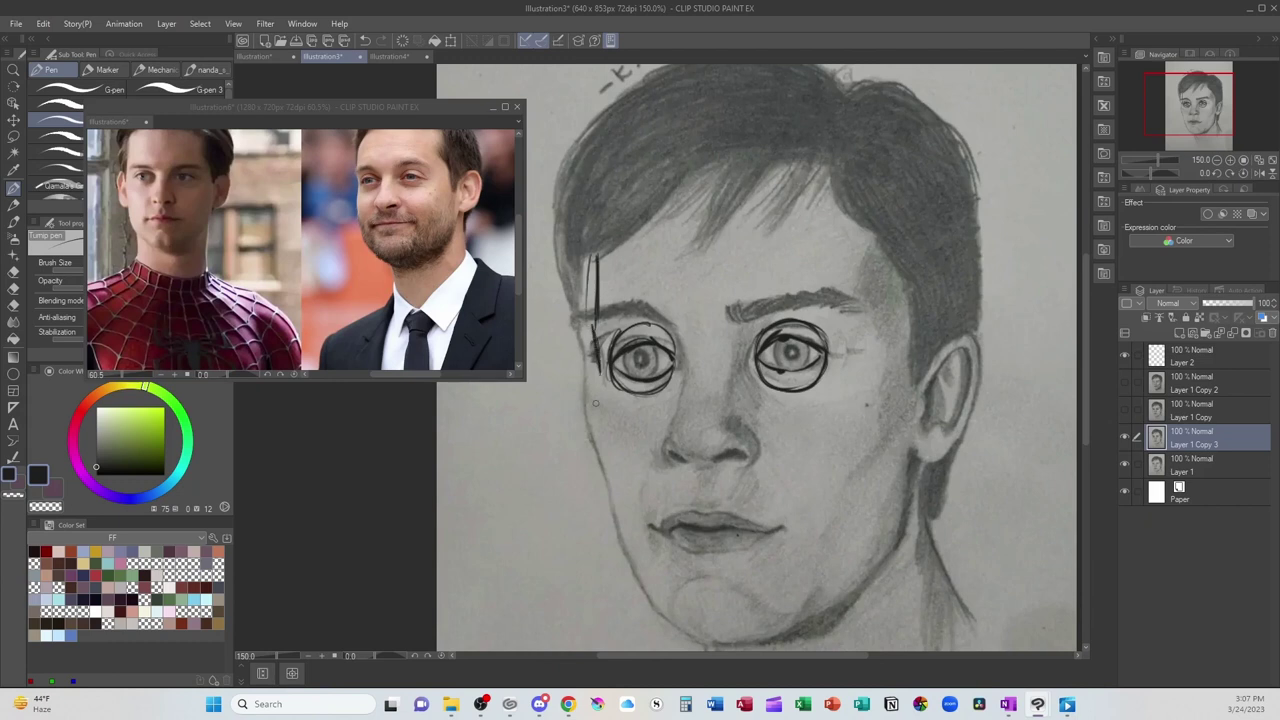
{"action": "key", "text": "ctrl+z"}
{"action": "left_click_drag", "start_coordinate": [592, 328], "coordinate": [604, 470]}
{"action": "left_click_drag", "start_coordinate": [599, 359], "coordinate": [608, 482]}
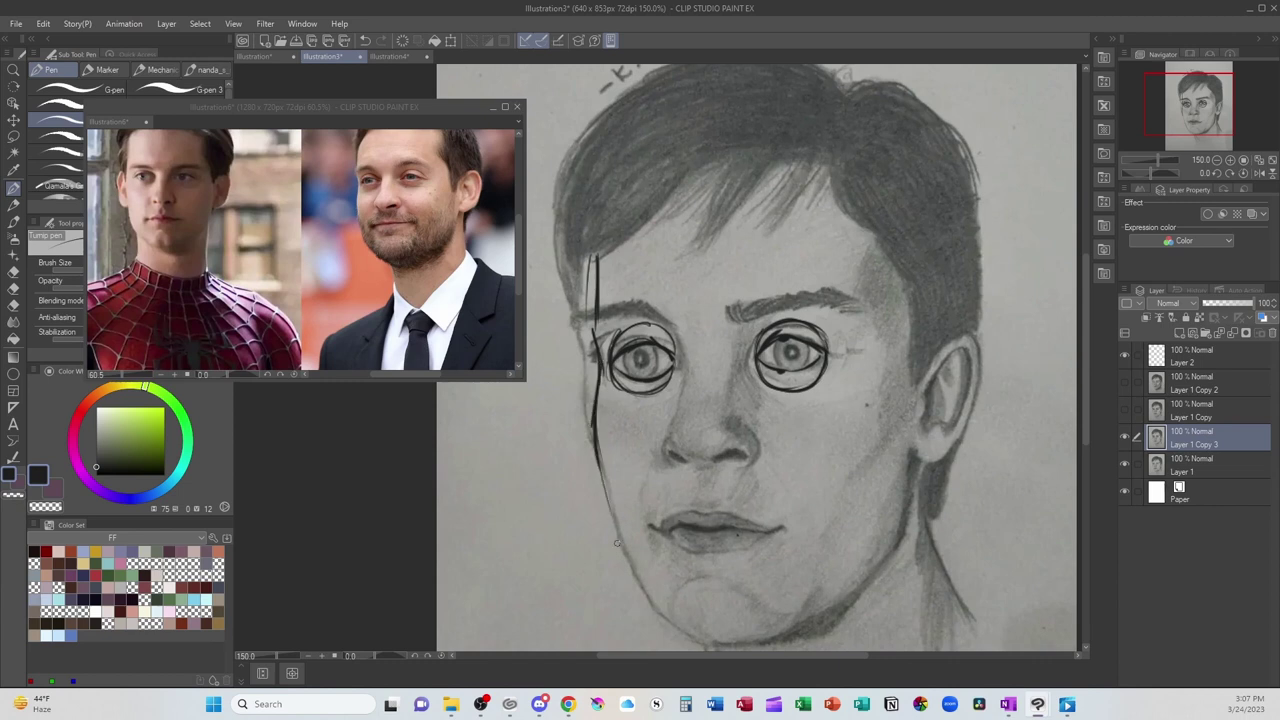
Step: Continue the black face contour from the cheek along the jaw down to the chin
{"action": "left_click_drag", "start_coordinate": [601, 368], "coordinate": [612, 524]}
{"action": "left_click_drag", "start_coordinate": [602, 472], "coordinate": [655, 620]}
{"action": "left_click_drag", "start_coordinate": [610, 533], "coordinate": [687, 638]}
{"action": "key", "text": "ctrl+z"}
{"action": "left_click_drag", "start_coordinate": [598, 456], "coordinate": [668, 624]}
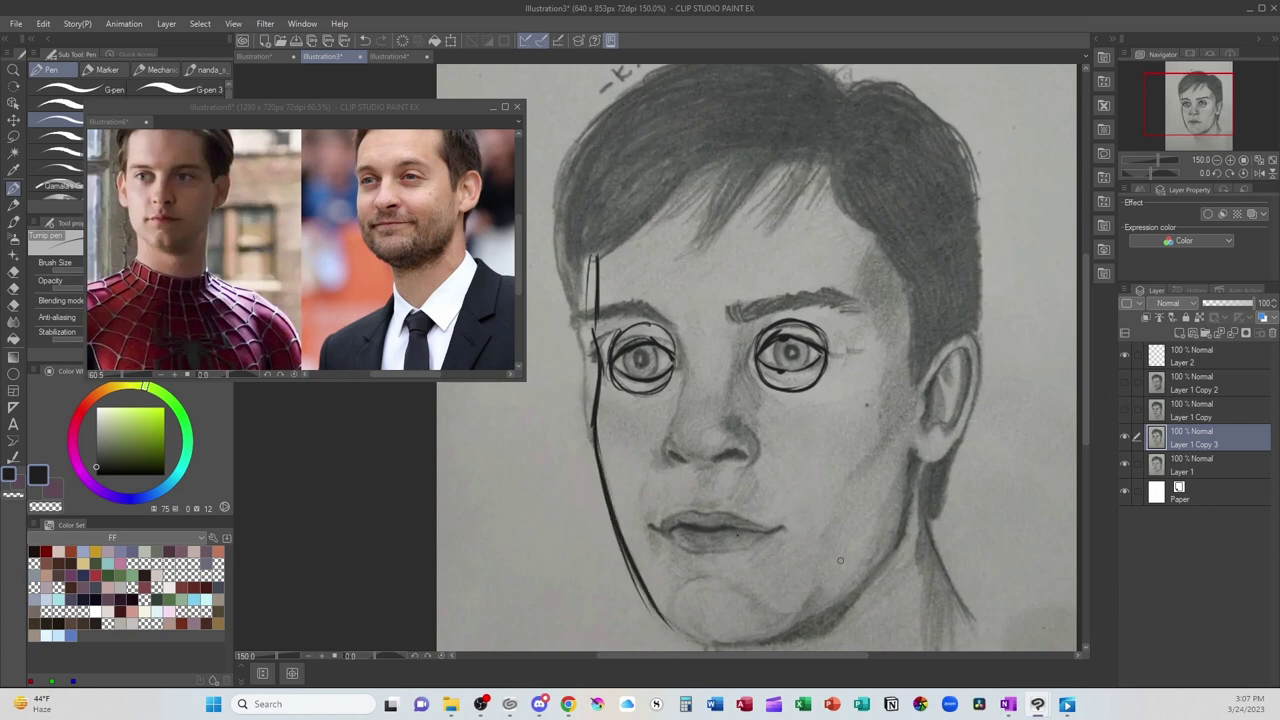
{"action": "left_click_drag", "start_coordinate": [840, 560], "coordinate": [849, 456]}
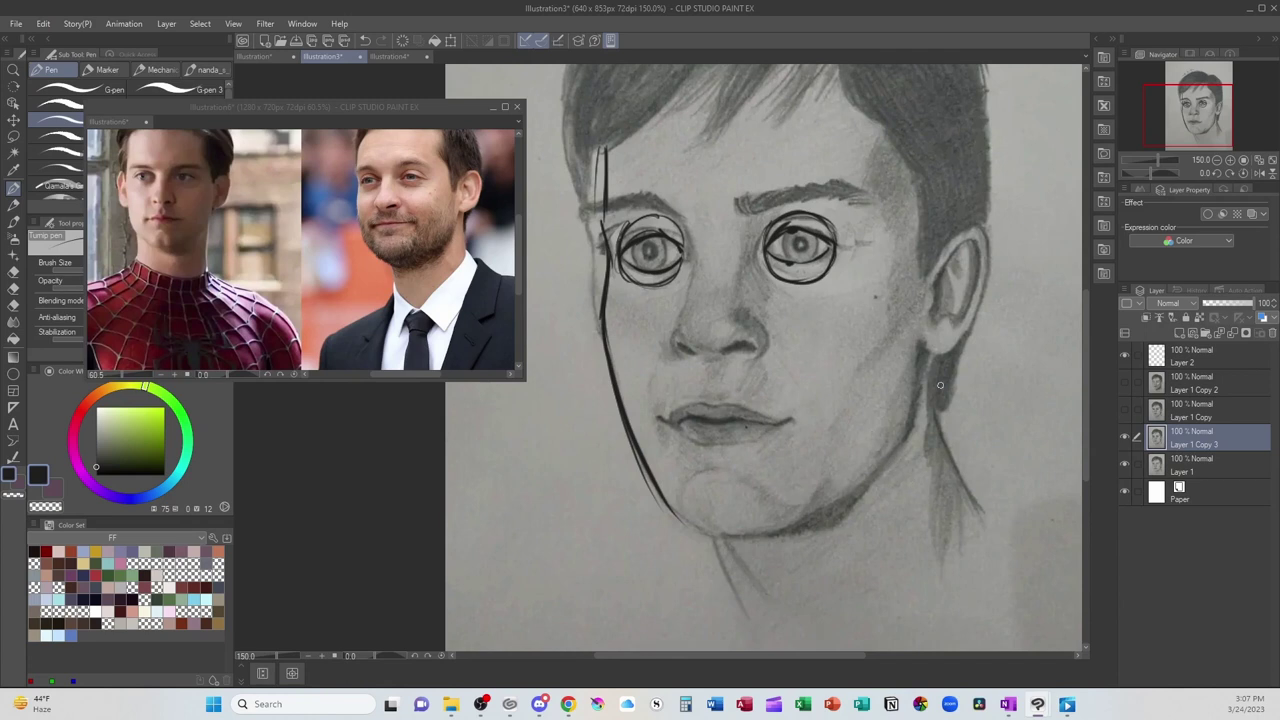
{"action": "left_click_drag", "start_coordinate": [699, 528], "coordinate": [740, 530]}
{"action": "key", "text": "ctrl+z"}
{"action": "left_click_drag", "start_coordinate": [810, 330], "coordinate": [813, 452]}
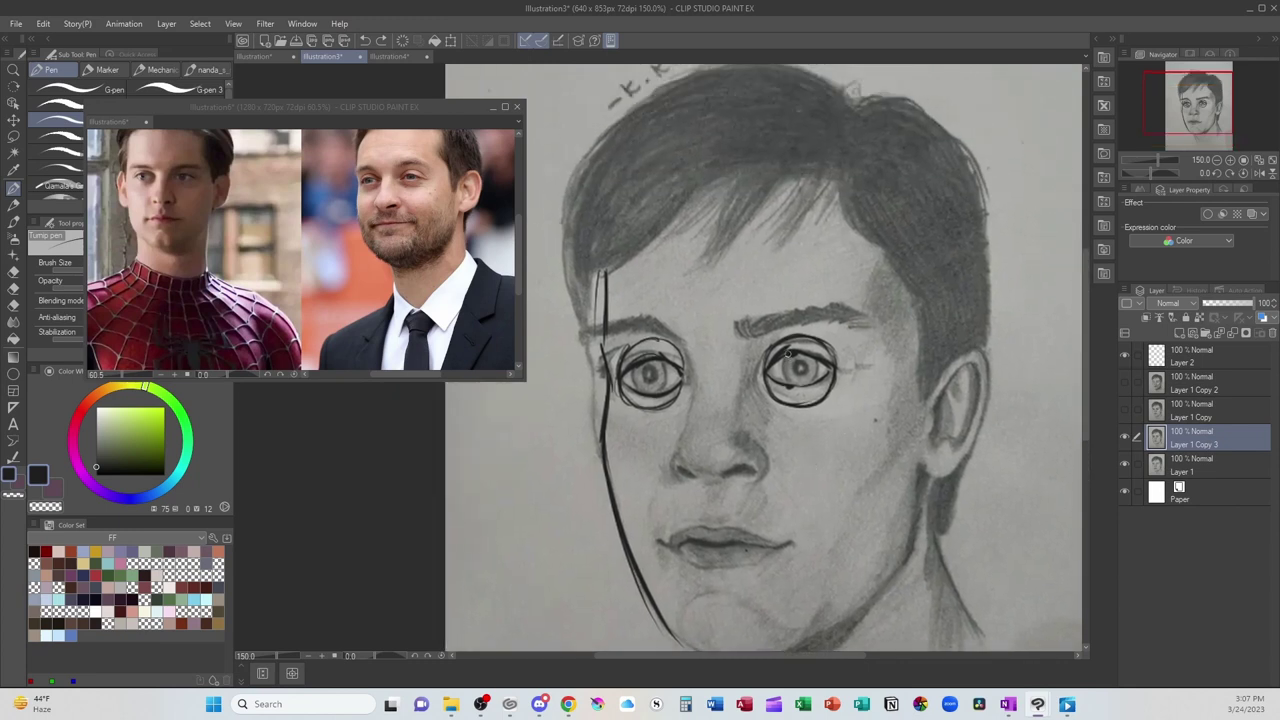
Step: Draw a dark iris outline and pupil inside the eye nearest the ear
{"action": "left_click_drag", "start_coordinate": [789, 354], "coordinate": [790, 388]}
{"action": "key", "text": "ctrl+z"}
{"action": "key", "text": "ctrl+z"}
{"action": "mouse_move", "coordinate": [783, 359]}
{"action": "left_mouse_down"}
{"action": "mouse_move", "coordinate": [814, 360]}
{"action": "mouse_move", "coordinate": [800, 368]}
{"action": "left_mouse_up"}
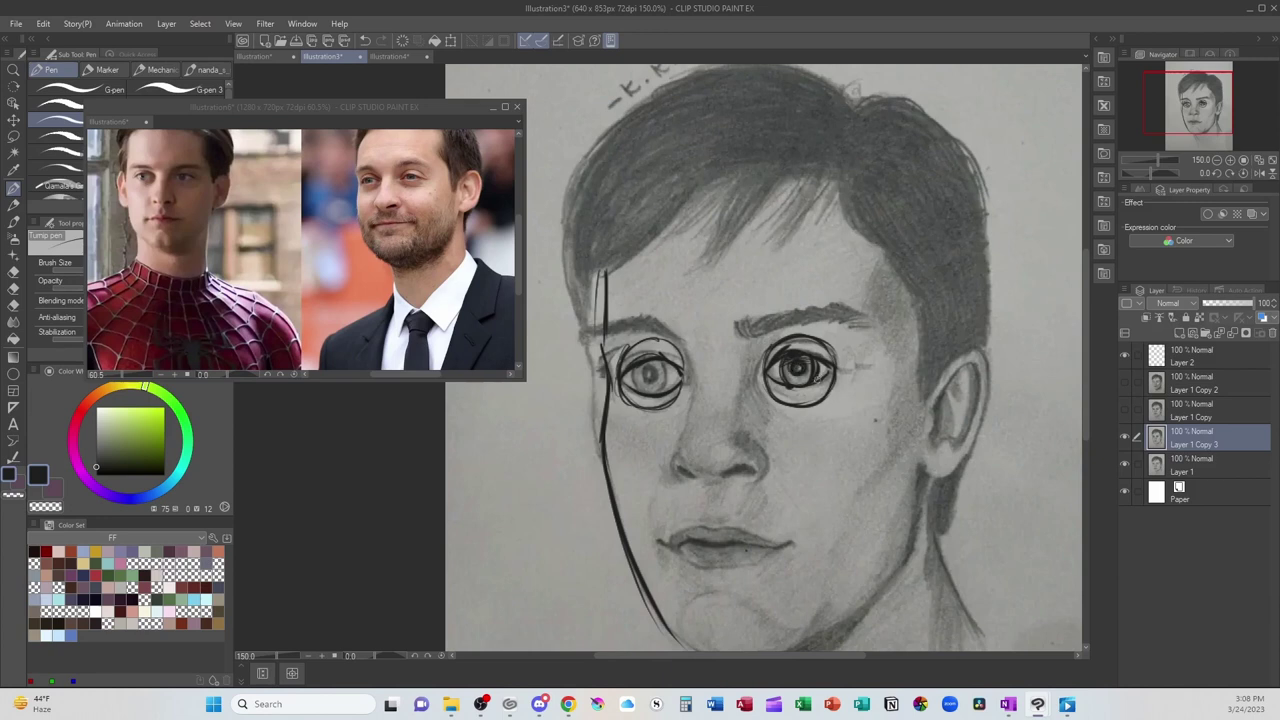
Step: Sketch a separate eyeball circle with an upper lid and iris in the blank area beside the cheek
{"action": "scroll", "coordinate": [798, 388], "scroll_direction": "down", "scroll_amount": 2}
{"action": "scroll", "coordinate": [798, 388], "scroll_direction": "up", "scroll_amount": 3}
{"action": "scroll", "coordinate": [798, 388], "scroll_direction": "down", "scroll_amount": 4}
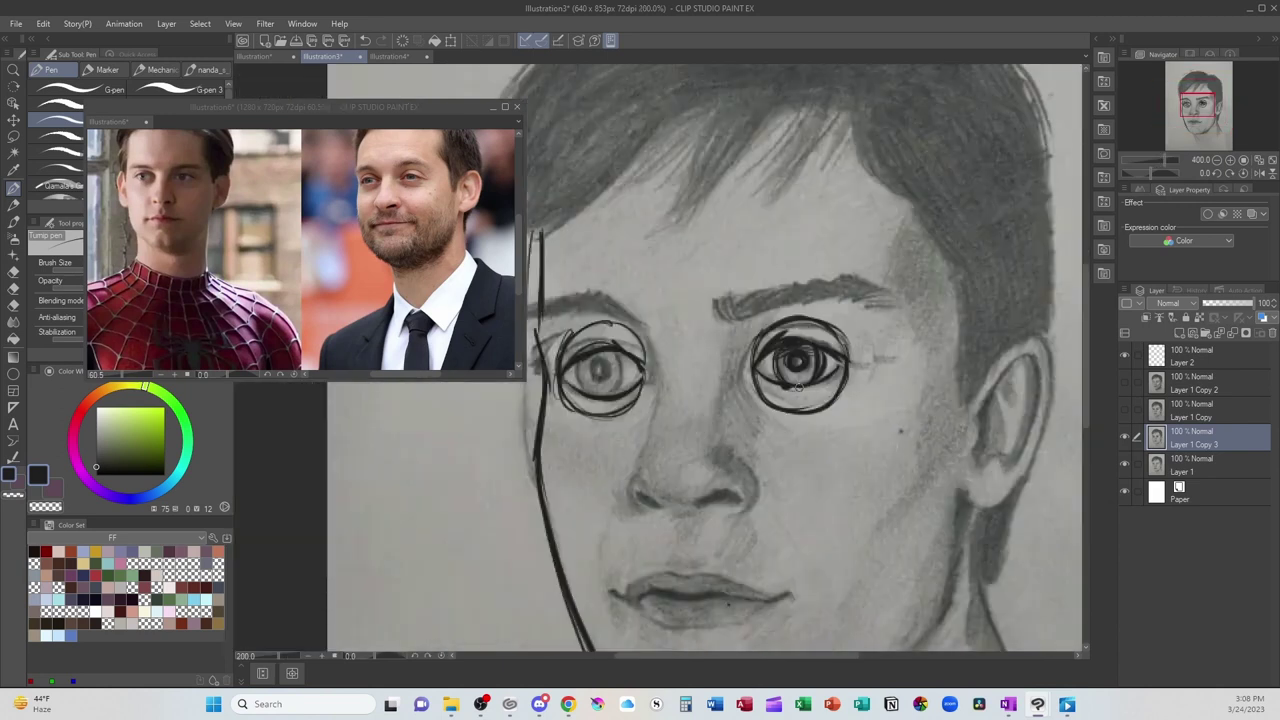
{"action": "left_click_drag", "start_coordinate": [837, 437], "coordinate": [919, 353]}
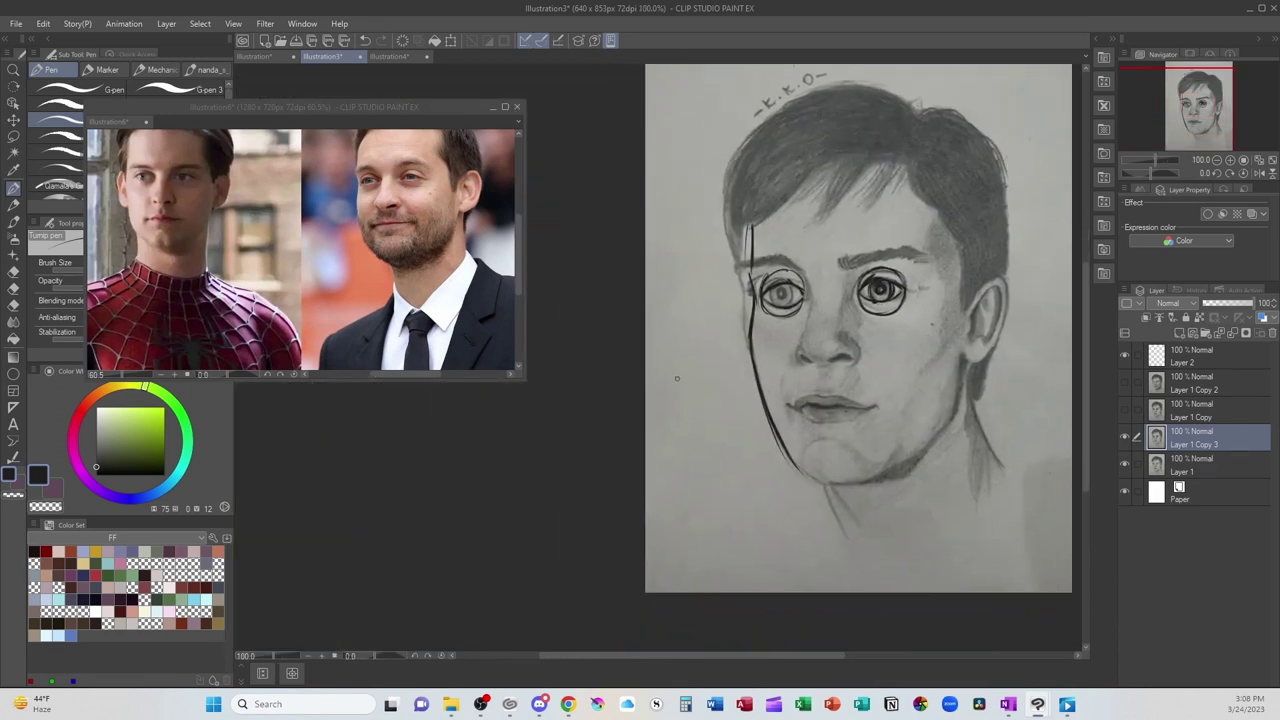
{"action": "mouse_move", "coordinate": [674, 370]}
{"action": "left_mouse_down"}
{"action": "mouse_move", "coordinate": [710, 367]}
{"action": "mouse_move", "coordinate": [678, 421]}
{"action": "mouse_move", "coordinate": [728, 423]}
{"action": "mouse_move", "coordinate": [675, 398]}
{"action": "mouse_move", "coordinate": [694, 381]}
{"action": "mouse_move", "coordinate": [697, 421]}
{"action": "mouse_move", "coordinate": [694, 380]}
{"action": "mouse_move", "coordinate": [708, 388]}
{"action": "mouse_move", "coordinate": [686, 398]}
{"action": "mouse_move", "coordinate": [681, 384]}
{"action": "mouse_move", "coordinate": [740, 401]}
{"action": "mouse_move", "coordinate": [656, 411]}
{"action": "left_mouse_up"}
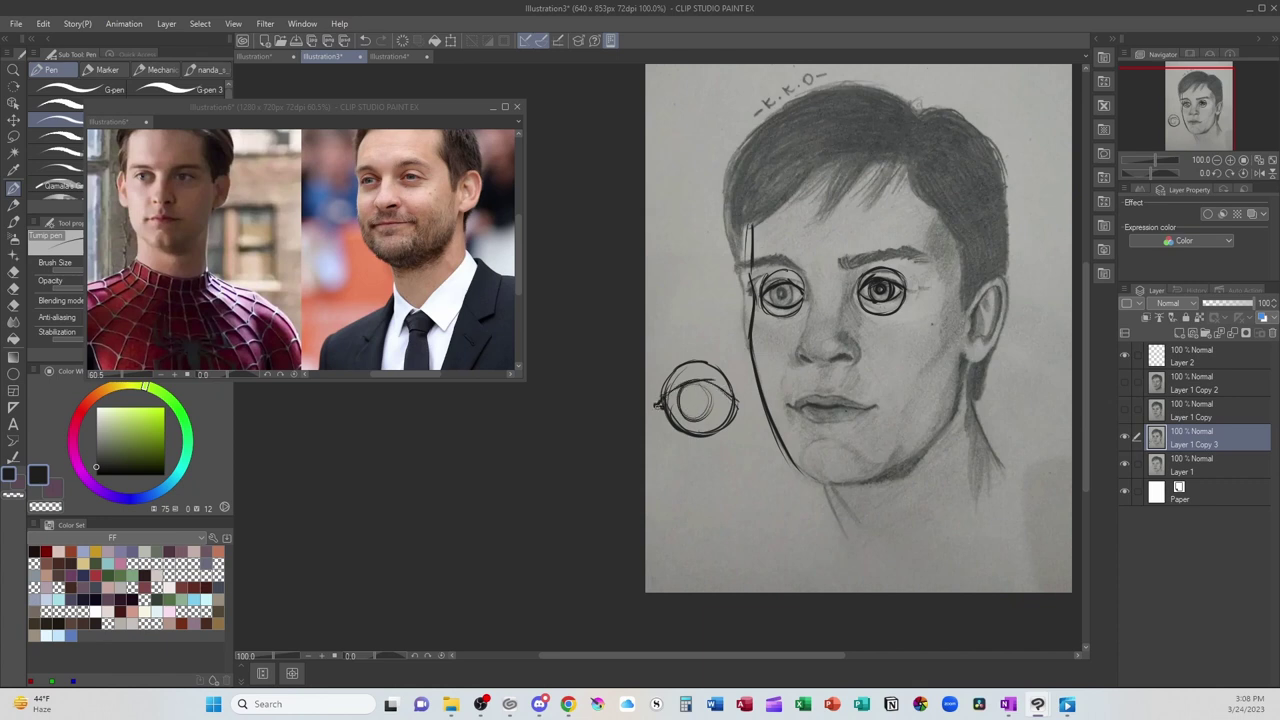
Step: Complete the separate eye sketch with darker lid curves, a lower lid, and a bold ringed pupil
{"action": "left_click_drag", "start_coordinate": [716, 383], "coordinate": [731, 398]}
{"action": "left_click_drag", "start_coordinate": [669, 410], "coordinate": [735, 404]}
{"action": "mouse_move", "coordinate": [730, 397]}
{"action": "left_mouse_down"}
{"action": "mouse_move", "coordinate": [692, 383]}
{"action": "mouse_move", "coordinate": [694, 418]}
{"action": "mouse_move", "coordinate": [703, 388]}
{"action": "mouse_move", "coordinate": [690, 405]}
{"action": "left_mouse_up"}
{"action": "key", "text": "ctrl+z"}
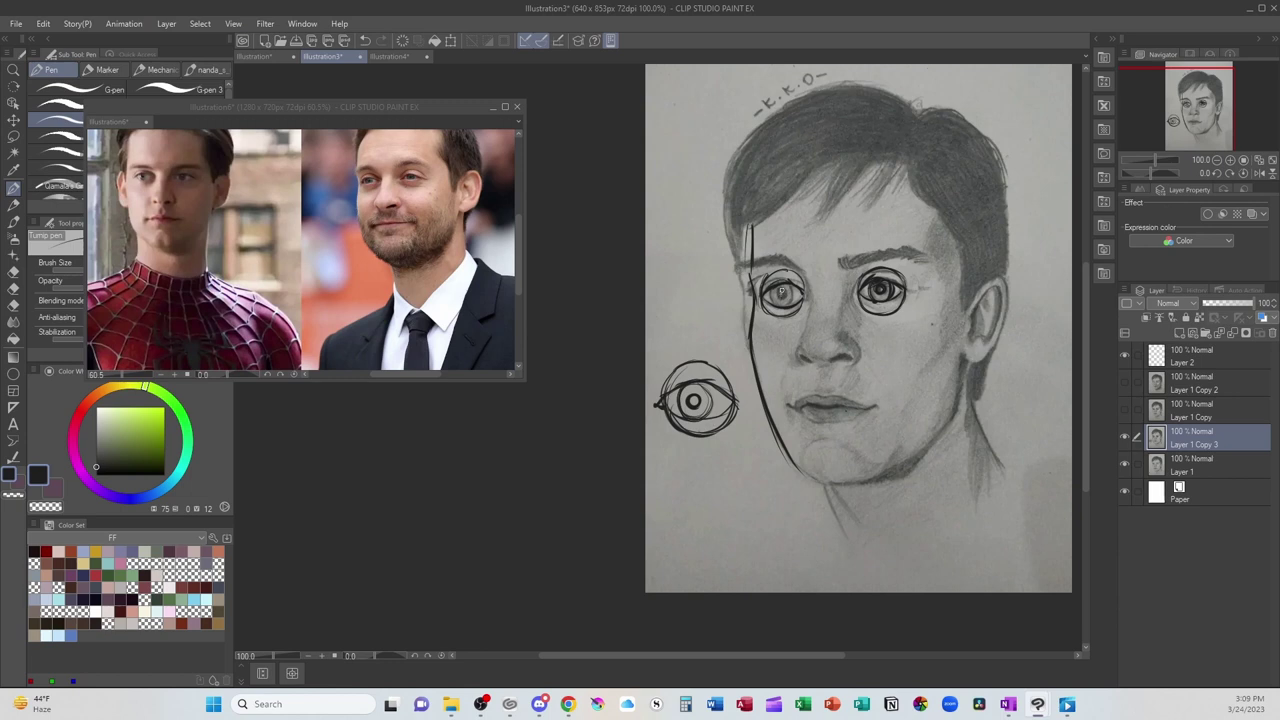
{"action": "mouse_move", "coordinate": [690, 382]}
{"action": "left_mouse_down"}
{"action": "mouse_move", "coordinate": [728, 396]}
{"action": "mouse_move", "coordinate": [653, 407]}
{"action": "mouse_move", "coordinate": [733, 405]}
{"action": "left_mouse_up"}
{"action": "left_click_drag", "start_coordinate": [663, 411], "coordinate": [722, 420]}
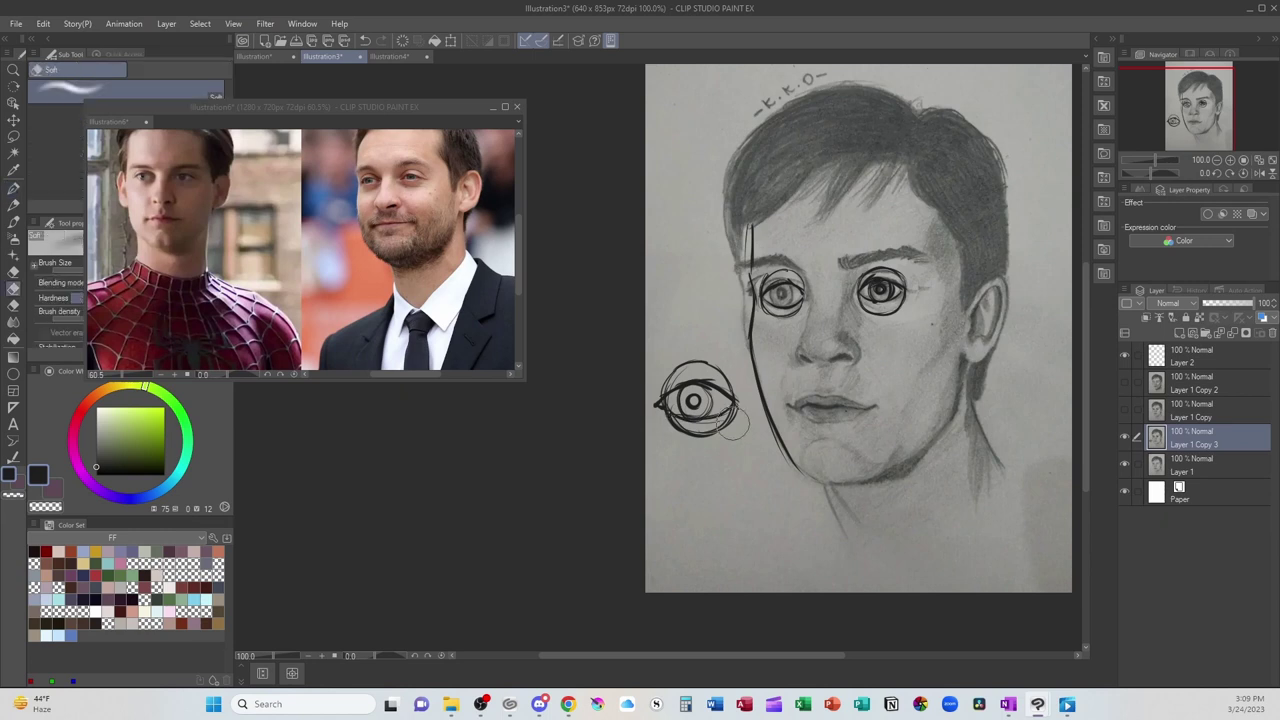
Step: Enlarge the reference photo window and frame the bearded man's face in it at 150% zoom
{"action": "scroll", "coordinate": [707, 531], "scroll_direction": "up", "scroll_amount": 1}
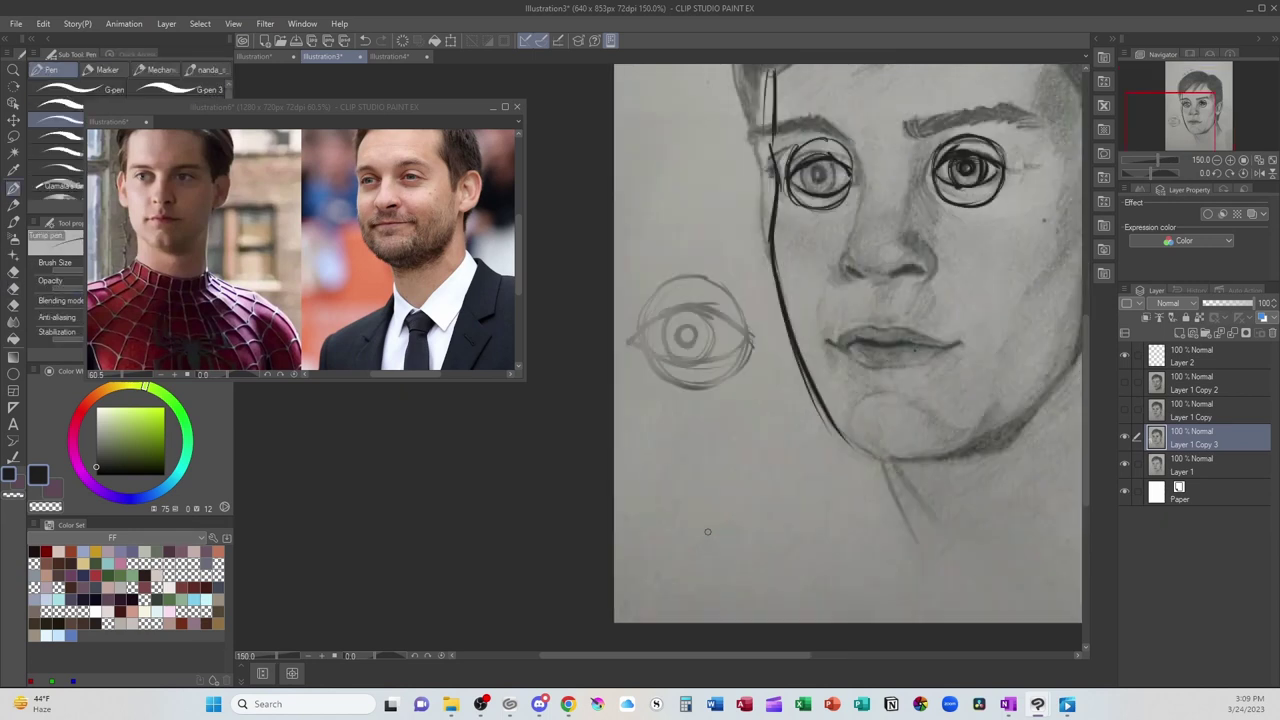
{"action": "left_click", "coordinate": [517, 377]}
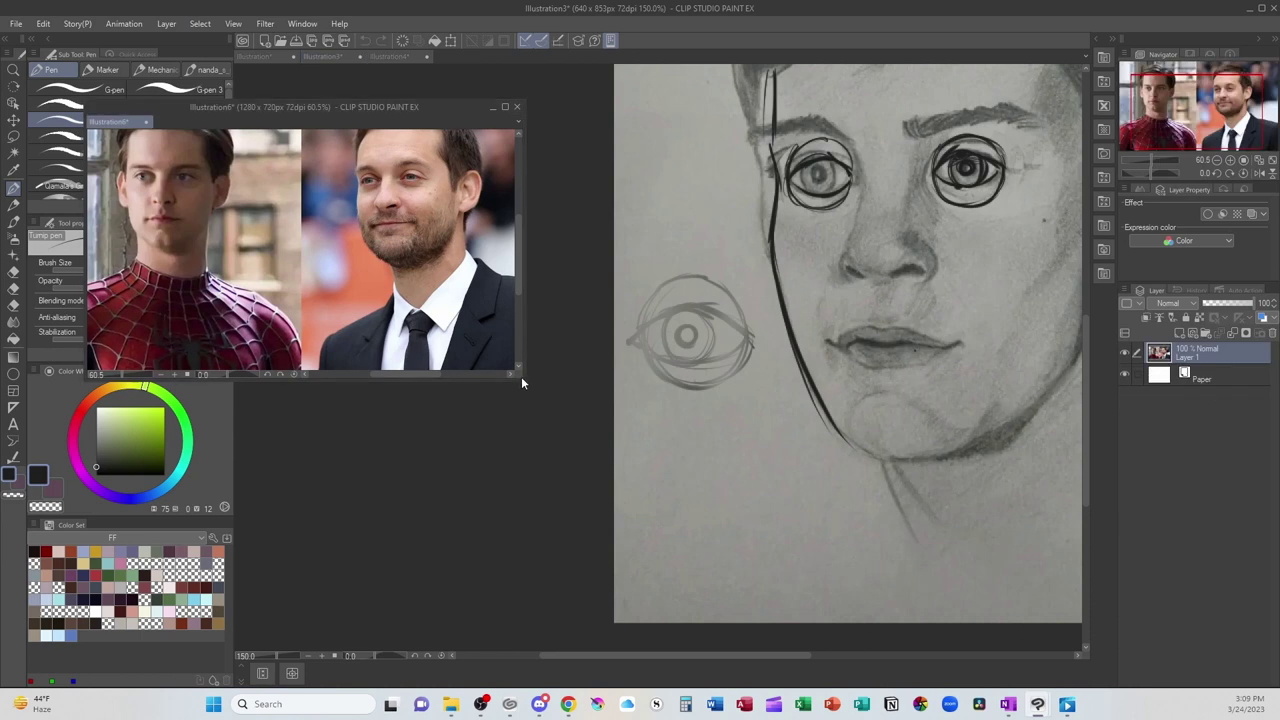
{"action": "left_click_drag", "start_coordinate": [521, 376], "coordinate": [588, 460]}
{"action": "key", "text": "ctrl+plus"}
{"action": "key", "text": "ctrl+plus"}
{"action": "key", "text": "ctrl+plus"}
{"action": "key", "text": "ctrl+plus"}
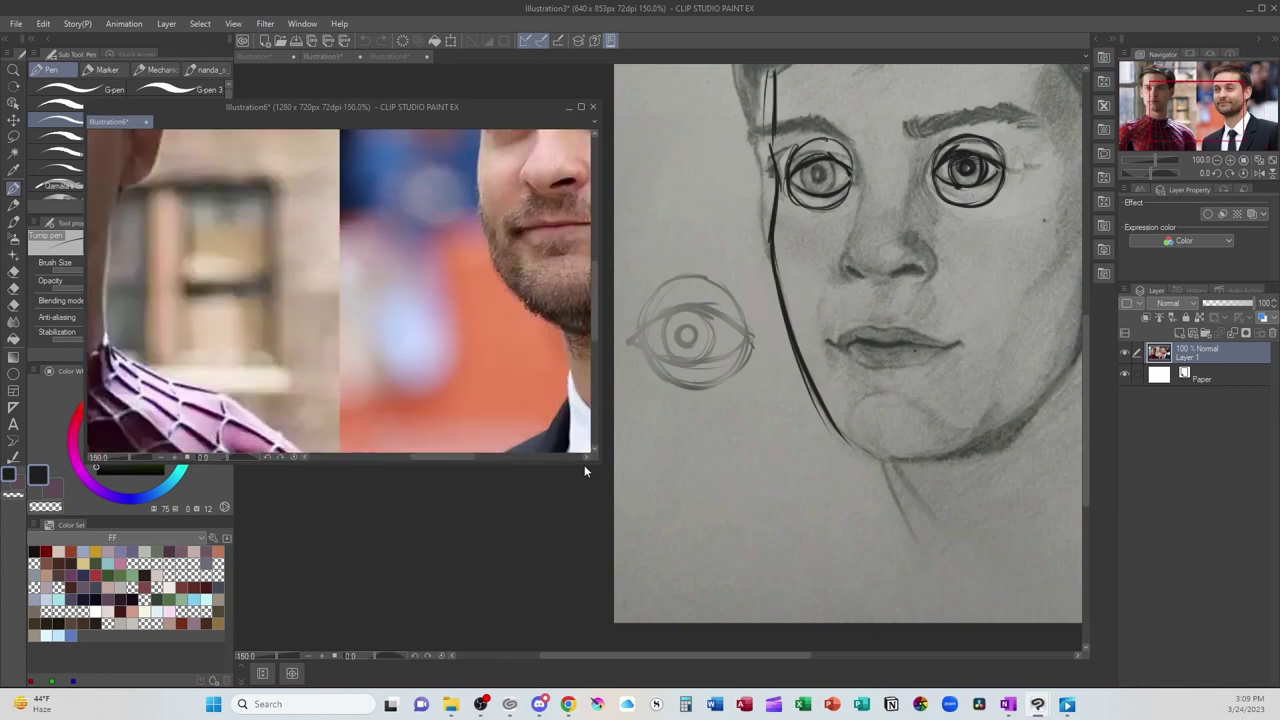
{"action": "left_click_drag", "start_coordinate": [594, 309], "coordinate": [592, 270]}
{"action": "left_click_drag", "start_coordinate": [456, 457], "coordinate": [484, 458]}
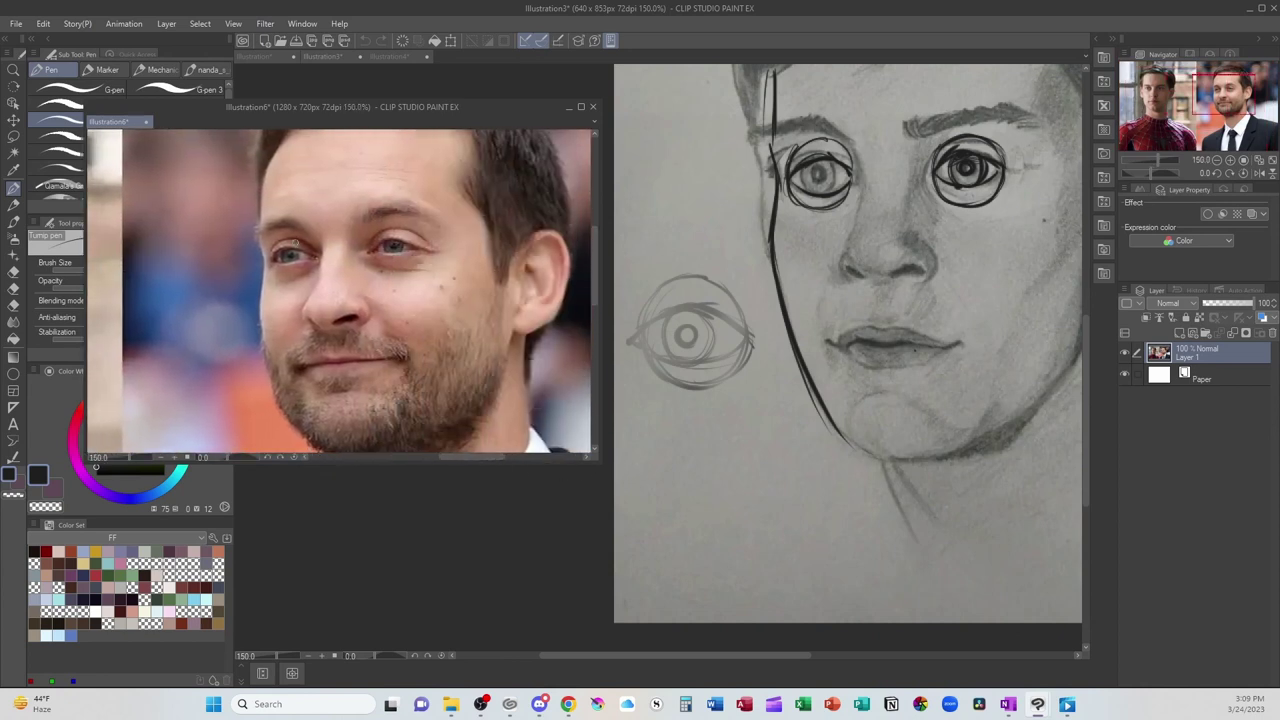
Step: Try marking the eyelids of both eyes directly on the bearded reference photo
{"action": "mouse_move", "coordinate": [300, 237]}
{"action": "left_mouse_down"}
{"action": "mouse_move", "coordinate": [317, 265]}
{"action": "mouse_move", "coordinate": [302, 233]}
{"action": "left_mouse_up"}
{"action": "key", "text": "ctrl+z"}
{"action": "left_click_drag", "start_coordinate": [405, 231], "coordinate": [414, 258]}
{"action": "key", "text": "ctrl+z"}
Step: Redraw the separate eye sketch's upper and lower lids in dark lines, with a tear duct and a few lashes at the outer corner
{"action": "left_click", "coordinate": [694, 264]}
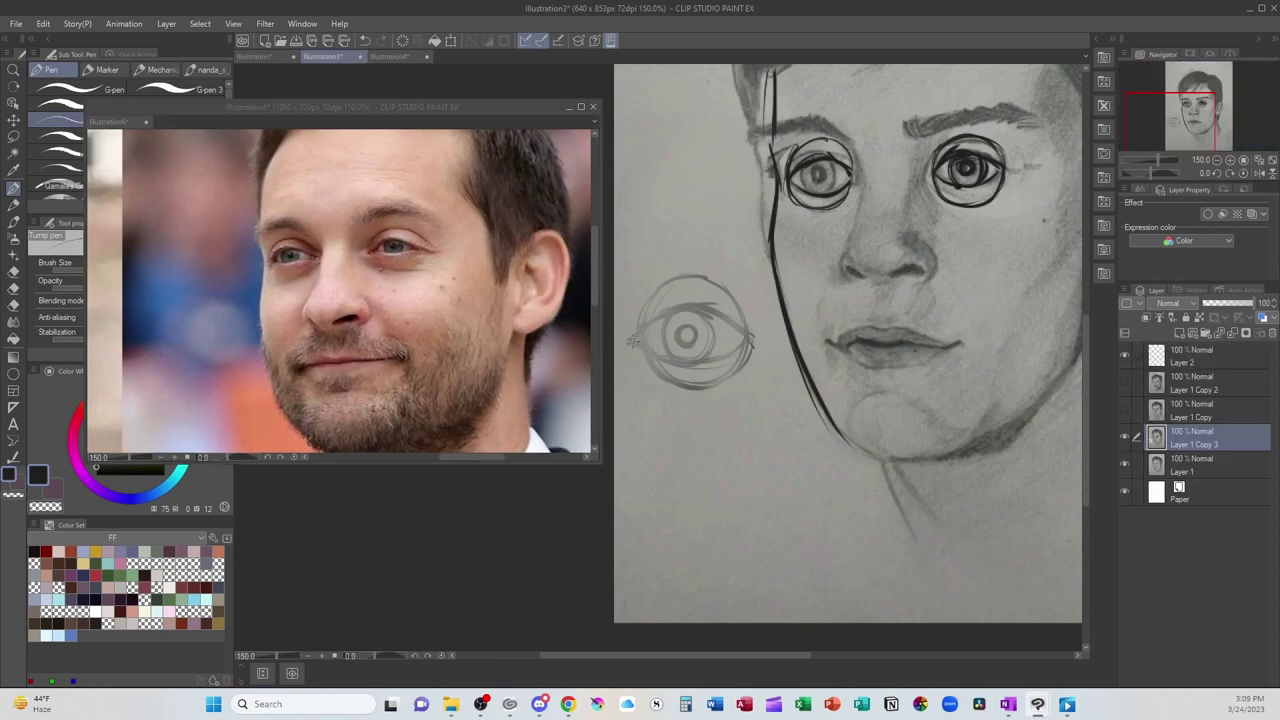
{"action": "mouse_move", "coordinate": [631, 341]}
{"action": "left_mouse_down"}
{"action": "mouse_move", "coordinate": [680, 310]}
{"action": "mouse_move", "coordinate": [726, 310]}
{"action": "mouse_move", "coordinate": [752, 338]}
{"action": "mouse_move", "coordinate": [662, 311]}
{"action": "mouse_move", "coordinate": [720, 311]}
{"action": "mouse_move", "coordinate": [766, 335]}
{"action": "left_mouse_up"}
{"action": "mouse_move", "coordinate": [631, 340]}
{"action": "left_mouse_down"}
{"action": "mouse_move", "coordinate": [642, 352]}
{"action": "mouse_move", "coordinate": [652, 324]}
{"action": "mouse_move", "coordinate": [668, 356]}
{"action": "mouse_move", "coordinate": [744, 338]}
{"action": "mouse_move", "coordinate": [640, 344]}
{"action": "mouse_move", "coordinate": [656, 358]}
{"action": "mouse_move", "coordinate": [738, 345]}
{"action": "left_mouse_up"}
{"action": "left_click_drag", "start_coordinate": [708, 357], "coordinate": [726, 351]}
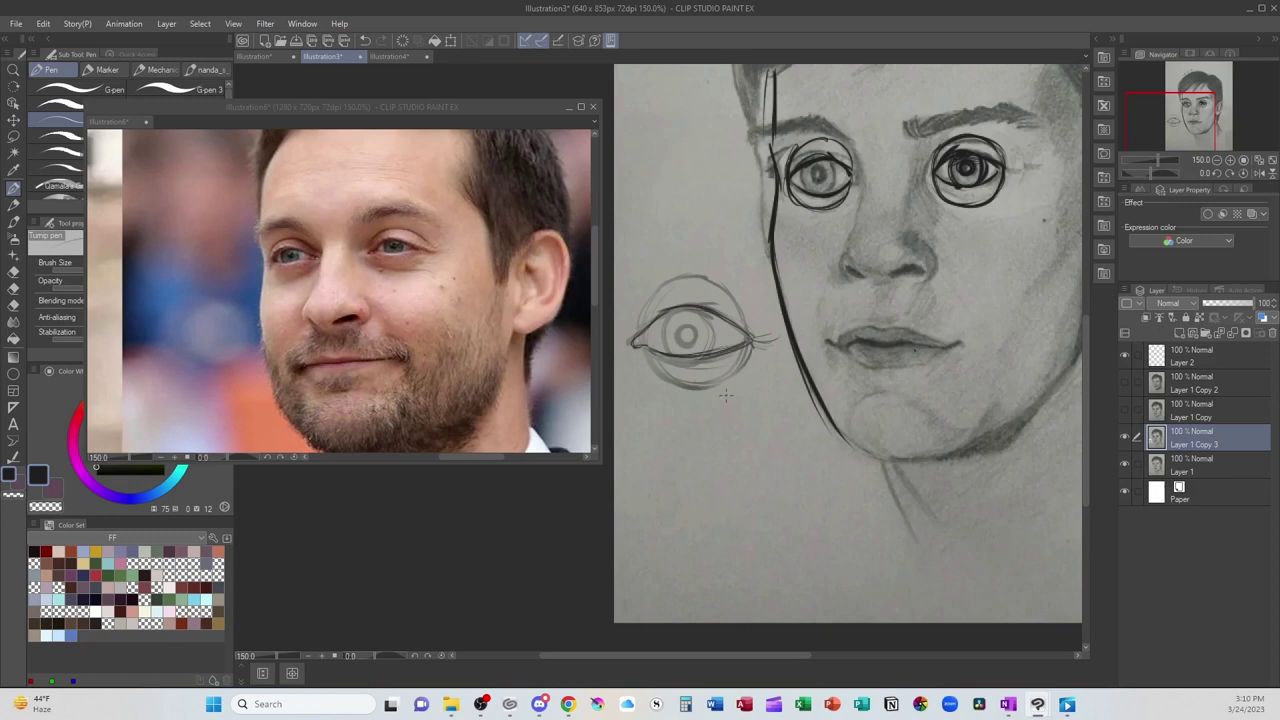
Step: Try a pen mark above the eye nearest the ear on the reference photo
{"action": "left_click", "coordinate": [341, 271]}
{"action": "mouse_move", "coordinate": [420, 231]}
{"action": "left_mouse_down"}
{"action": "mouse_move", "coordinate": [412, 300]}
{"action": "mouse_move", "coordinate": [432, 212]}
{"action": "left_mouse_up"}
{"action": "key", "text": "ctrl+z"}
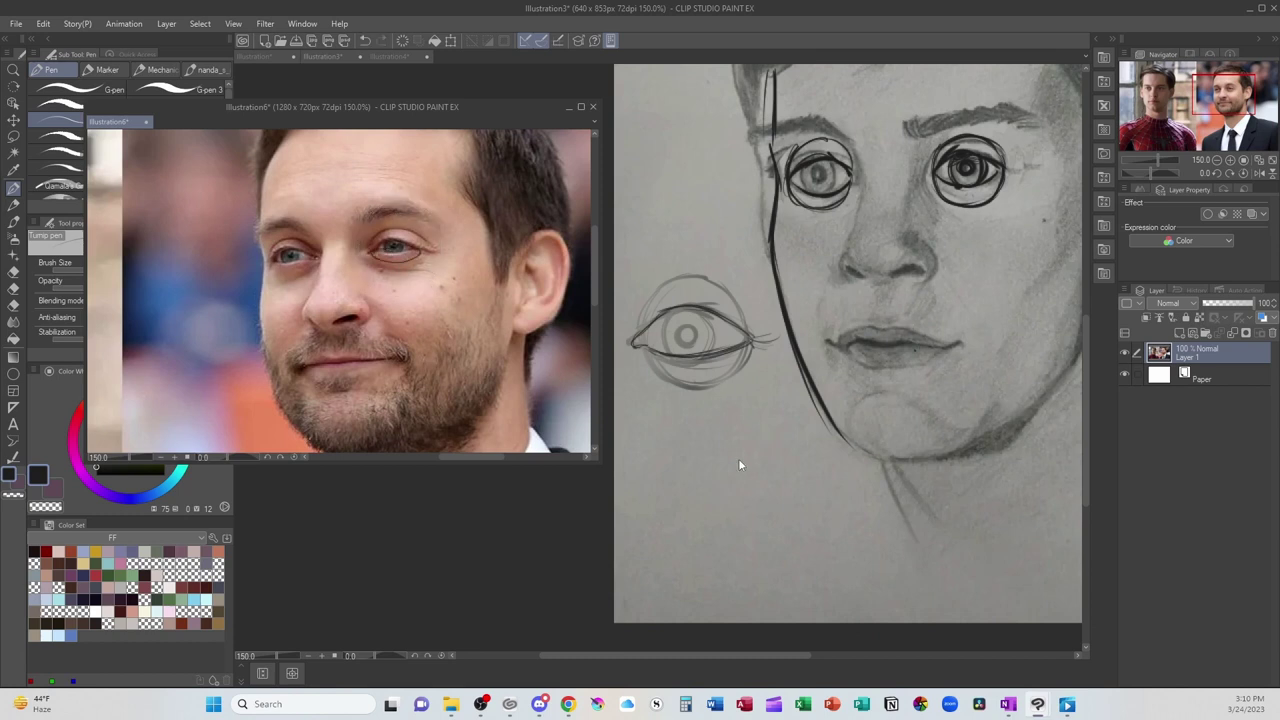
{"action": "key", "text": "ctrl+z"}
Step: Redraw the separate eye sketch's iris and pupil rings in dark lines and thicken its upper lid
{"action": "left_click", "coordinate": [674, 311]}
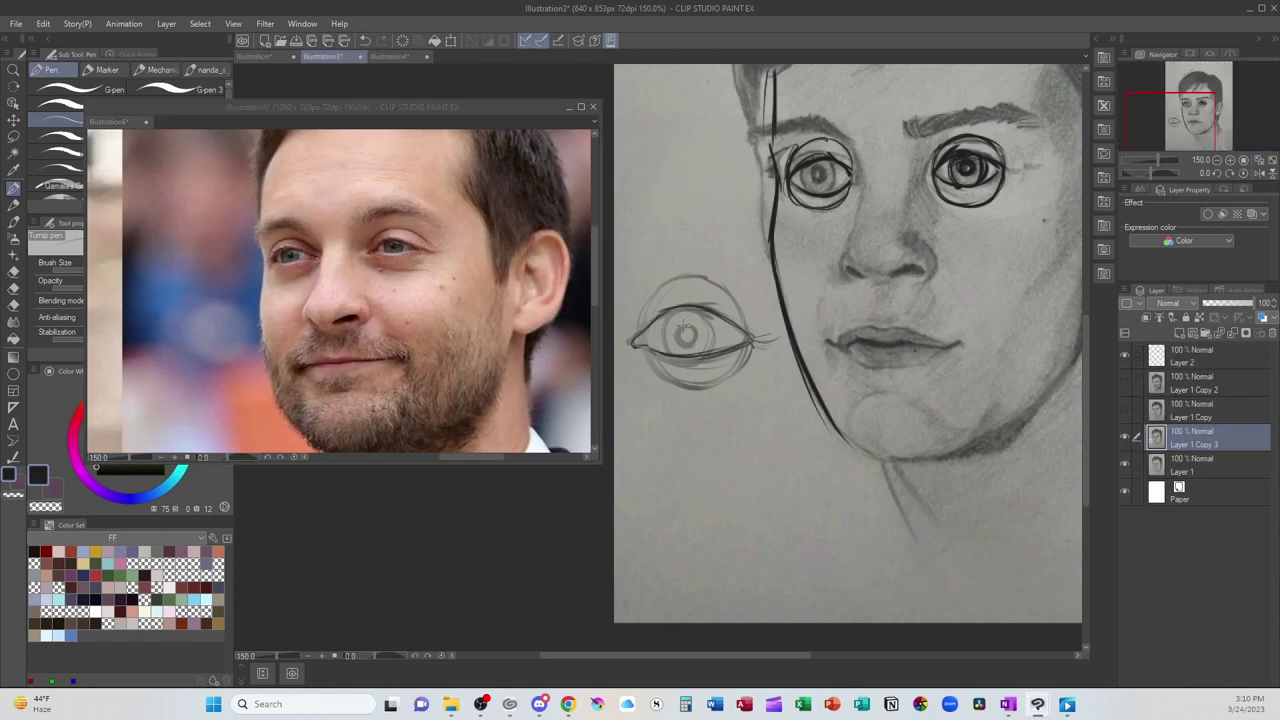
{"action": "left_click_drag", "start_coordinate": [679, 306], "coordinate": [672, 350]}
{"action": "left_click_drag", "start_coordinate": [680, 325], "coordinate": [686, 332]}
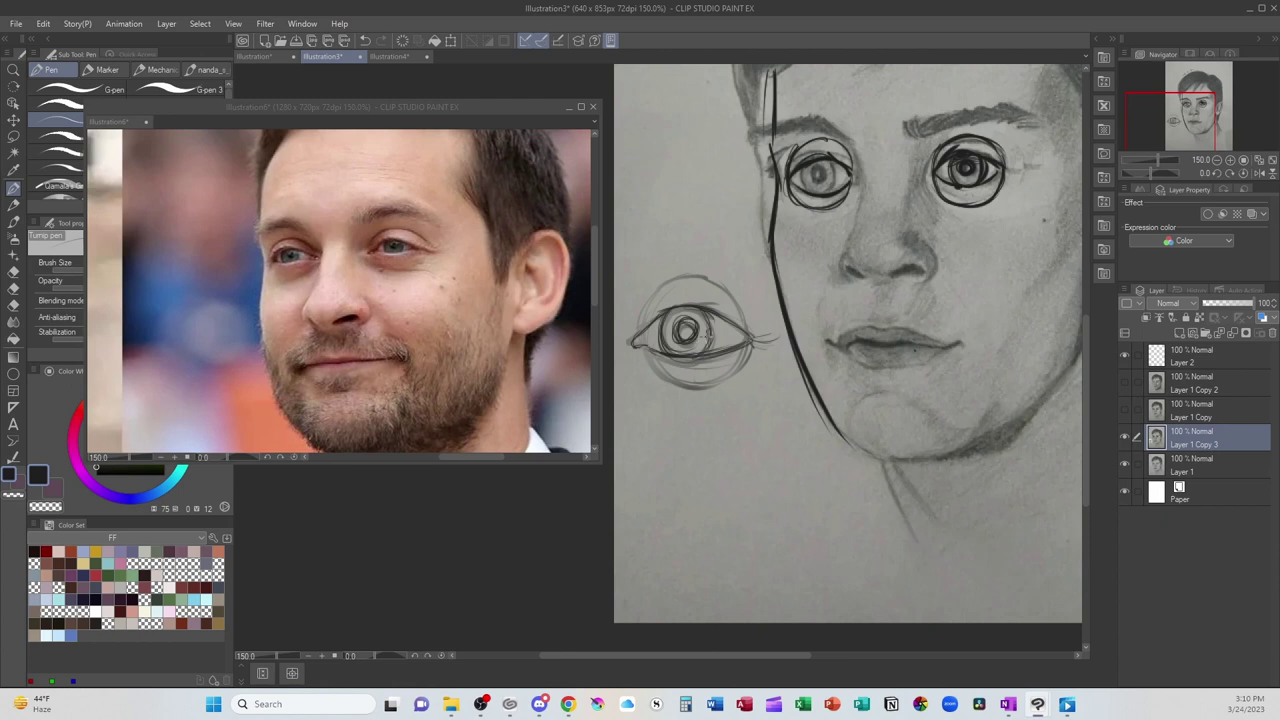
{"action": "scroll", "coordinate": [708, 333], "scroll_direction": "up", "scroll_amount": 5}
{"action": "scroll", "coordinate": [708, 333], "scroll_direction": "down", "scroll_amount": 4}
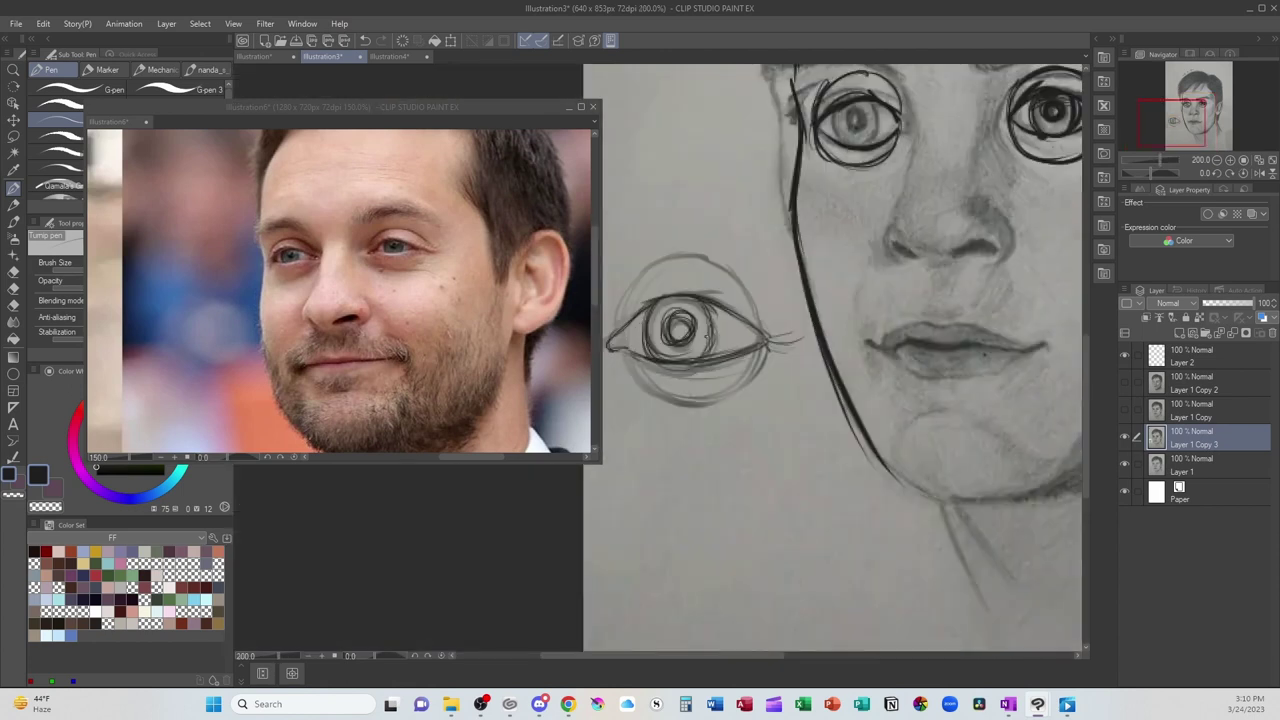
{"action": "left_click_drag", "start_coordinate": [706, 365], "coordinate": [750, 395]}
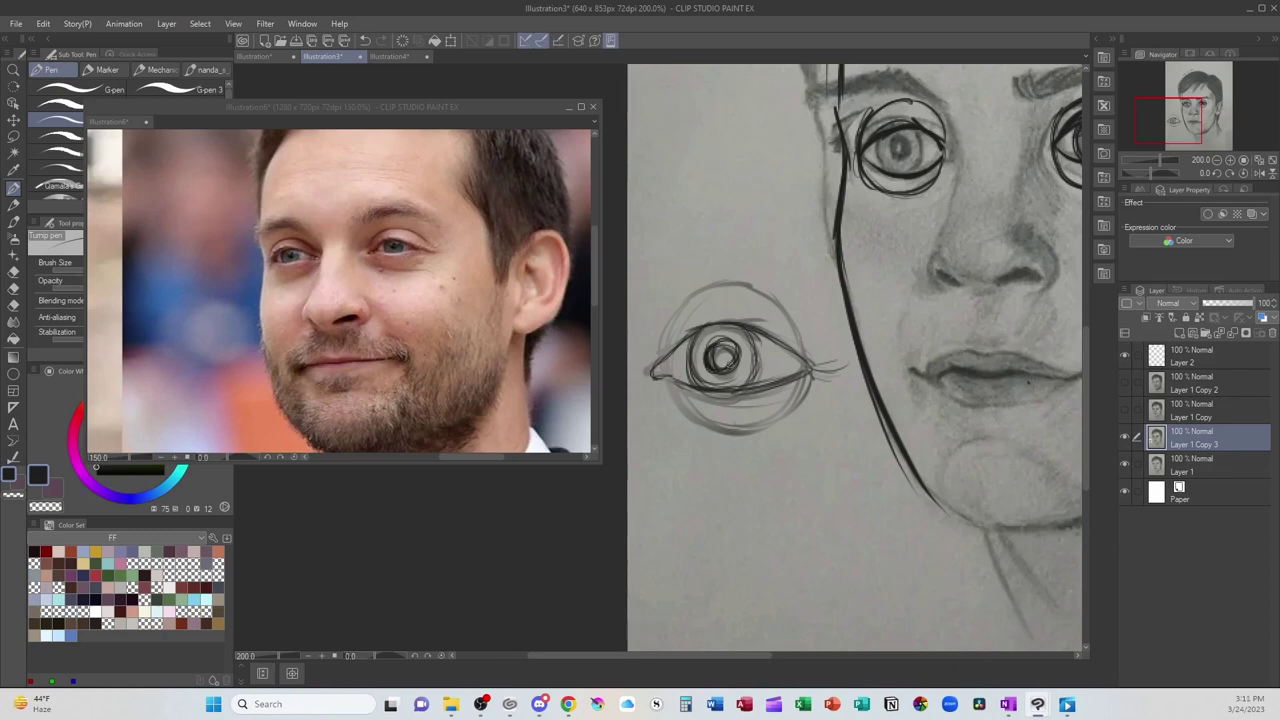
{"action": "mouse_move", "coordinate": [722, 350]}
{"action": "left_mouse_down"}
{"action": "mouse_move", "coordinate": [717, 368]}
{"action": "mouse_move", "coordinate": [744, 328]}
{"action": "mouse_move", "coordinate": [810, 368]}
{"action": "left_mouse_up"}
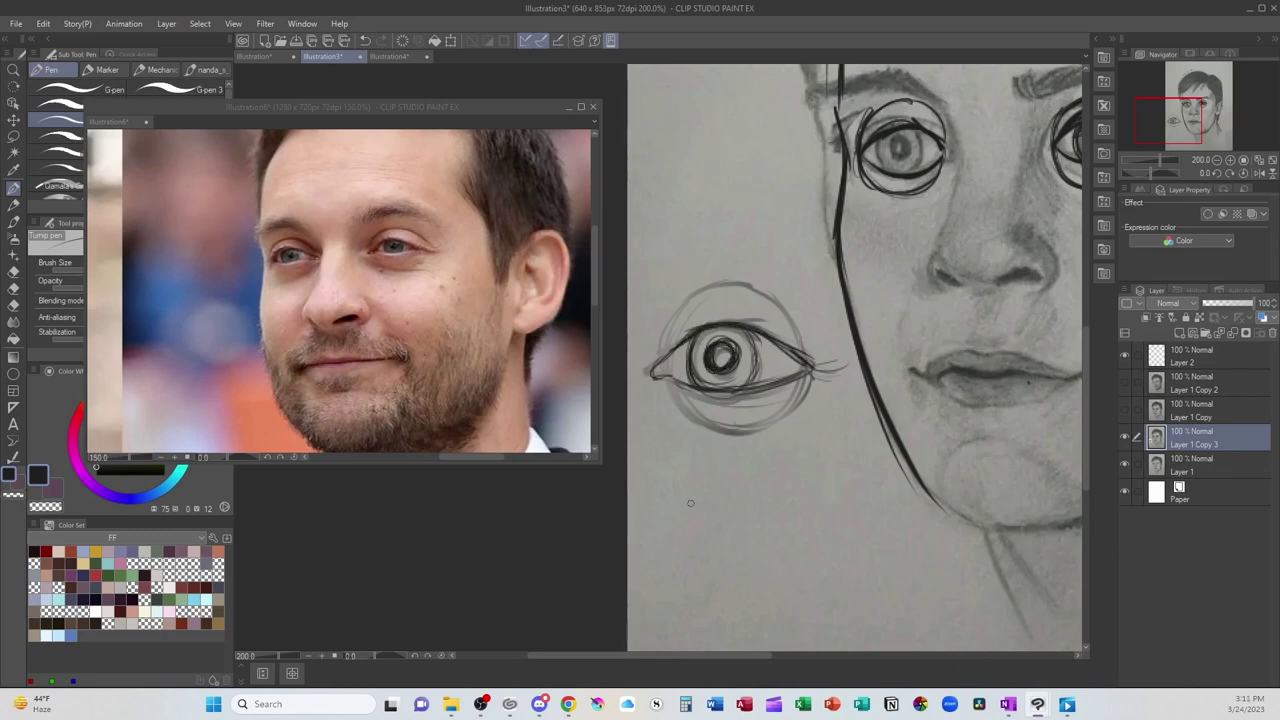
Step: Draw a bold crease arc along the top of the sketched eyeball and a larger brow arc above it
{"action": "mouse_move", "coordinate": [667, 345]}
{"action": "left_mouse_down"}
{"action": "mouse_move", "coordinate": [702, 293]}
{"action": "mouse_move", "coordinate": [775, 288]}
{"action": "mouse_move", "coordinate": [800, 312]}
{"action": "left_mouse_up"}
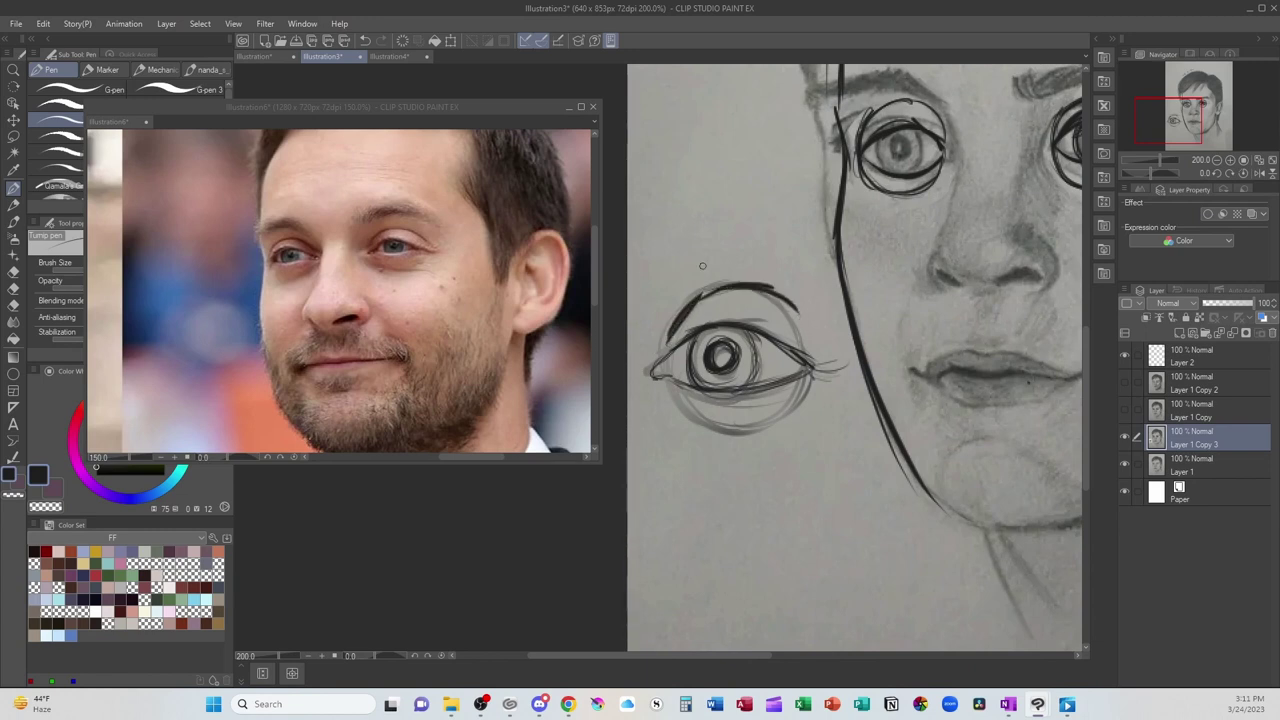
{"action": "left_click_drag", "start_coordinate": [665, 345], "coordinate": [676, 332]}
{"action": "mouse_move", "coordinate": [646, 268]}
{"action": "left_mouse_down"}
{"action": "mouse_move", "coordinate": [639, 344]}
{"action": "mouse_move", "coordinate": [768, 286]}
{"action": "mouse_move", "coordinate": [752, 250]}
{"action": "mouse_move", "coordinate": [642, 308]}
{"action": "left_mouse_up"}
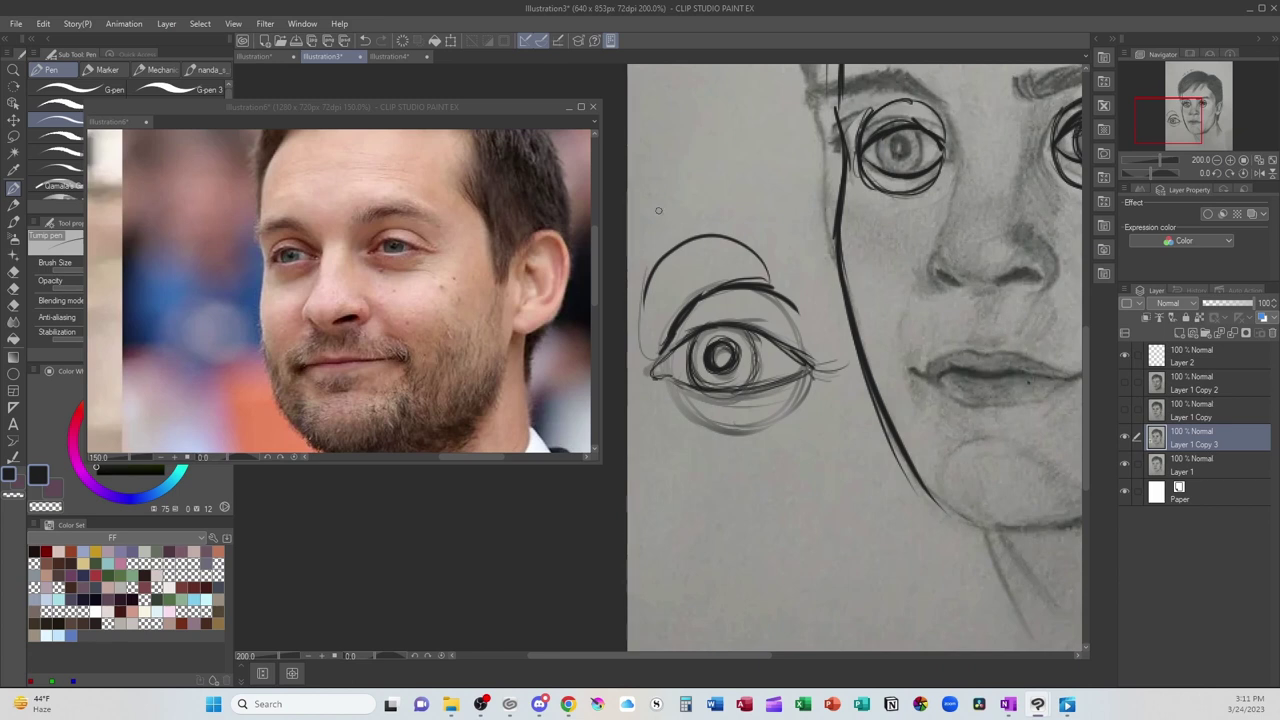
Step: Try drawing an even higher brow curve above the separate eye sketch
{"action": "mouse_move", "coordinate": [658, 210]}
{"action": "left_mouse_down"}
{"action": "mouse_move", "coordinate": [681, 252]}
{"action": "mouse_move", "coordinate": [813, 226]}
{"action": "left_mouse_up"}
{"action": "key", "text": "ctrl+z"}
{"action": "mouse_move", "coordinate": [656, 204]}
{"action": "left_mouse_down"}
{"action": "mouse_move", "coordinate": [726, 241]}
{"action": "mouse_move", "coordinate": [800, 228]}
{"action": "left_mouse_up"}
{"action": "key", "text": "ctrl+z"}
Step: Shade the socket area between the crease and the brow arc of the separate eye sketch in dark grey with a brush
{"action": "key", "text": "b"}
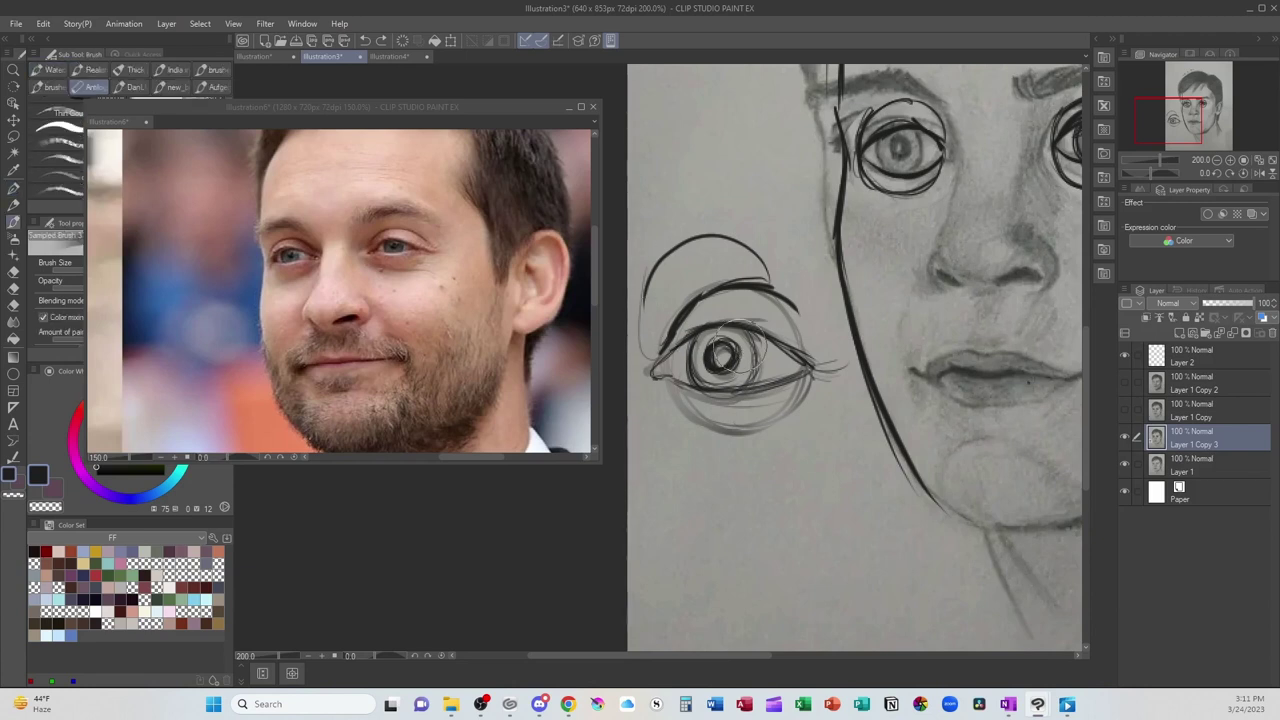
{"action": "left_click", "coordinate": [95, 452]}
{"action": "mouse_move", "coordinate": [665, 265]}
{"action": "left_mouse_down"}
{"action": "mouse_move", "coordinate": [645, 348]}
{"action": "mouse_move", "coordinate": [733, 262]}
{"action": "mouse_move", "coordinate": [675, 292]}
{"action": "mouse_move", "coordinate": [735, 270]}
{"action": "mouse_move", "coordinate": [653, 328]}
{"action": "mouse_move", "coordinate": [720, 264]}
{"action": "left_mouse_up"}
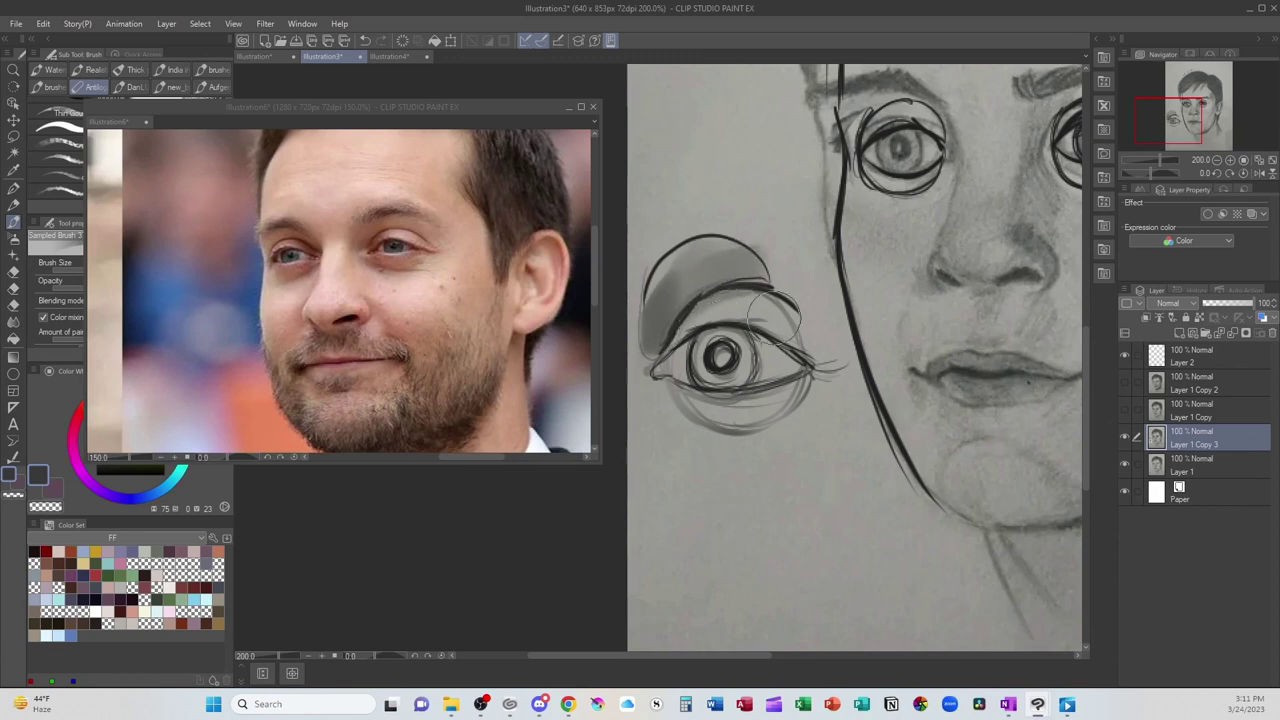
{"action": "left_click_drag", "start_coordinate": [877, 346], "coordinate": [799, 427]}
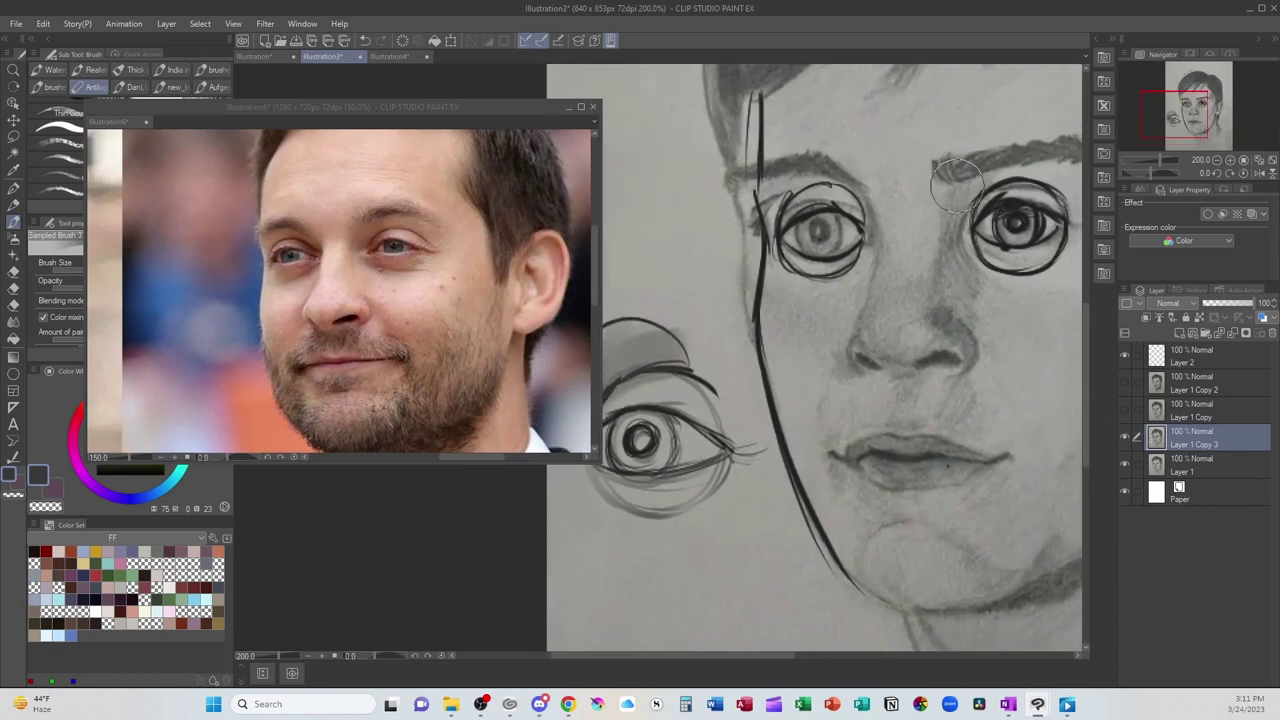
{"action": "key", "text": "ctrl+z"}
{"action": "left_click_drag", "start_coordinate": [716, 416], "coordinate": [806, 374]}
{"action": "mouse_move", "coordinate": [665, 343]}
{"action": "left_mouse_down"}
{"action": "mouse_move", "coordinate": [720, 308]}
{"action": "mouse_move", "coordinate": [672, 354]}
{"action": "mouse_move", "coordinate": [707, 310]}
{"action": "mouse_move", "coordinate": [768, 305]}
{"action": "left_mouse_up"}
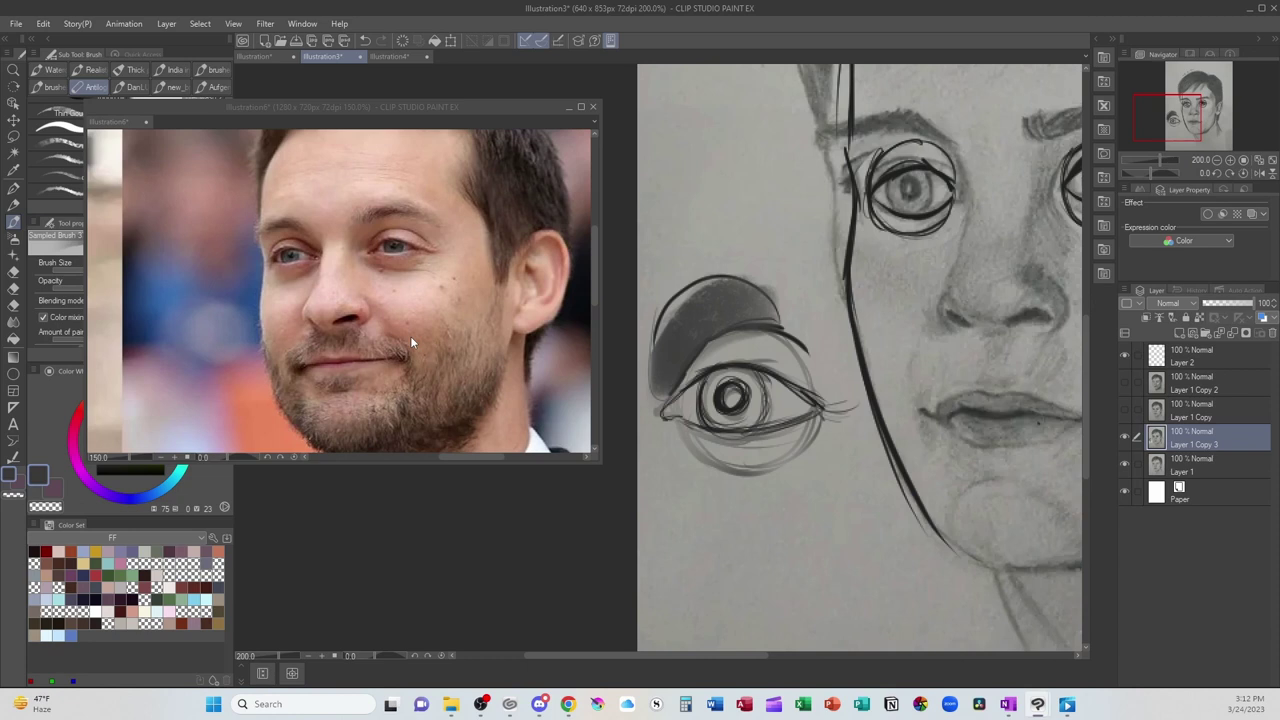
Step: Extend the dark socket shading to the outer corner of the eye sketch and blend its upper edge with sampled greys
{"action": "mouse_move", "coordinate": [714, 323]}
{"action": "left_mouse_down"}
{"action": "mouse_move", "coordinate": [783, 323]}
{"action": "mouse_move", "coordinate": [744, 322]}
{"action": "mouse_move", "coordinate": [822, 356]}
{"action": "left_mouse_up"}
{"action": "left_click", "coordinate": [769, 311], "text": "alt"}
{"action": "mouse_move", "coordinate": [751, 300]}
{"action": "left_mouse_down"}
{"action": "mouse_move", "coordinate": [803, 327]}
{"action": "mouse_move", "coordinate": [807, 313]}
{"action": "mouse_move", "coordinate": [754, 295]}
{"action": "mouse_move", "coordinate": [814, 349]}
{"action": "left_mouse_up"}
{"action": "left_click", "coordinate": [838, 334], "text": "alt"}
{"action": "left_click_drag", "start_coordinate": [752, 300], "coordinate": [810, 337]}
{"action": "mouse_move", "coordinate": [768, 293]}
{"action": "left_mouse_down"}
{"action": "mouse_move", "coordinate": [822, 334]}
{"action": "mouse_move", "coordinate": [829, 318]}
{"action": "left_mouse_up"}
{"action": "left_click_drag", "start_coordinate": [674, 308], "coordinate": [780, 298]}
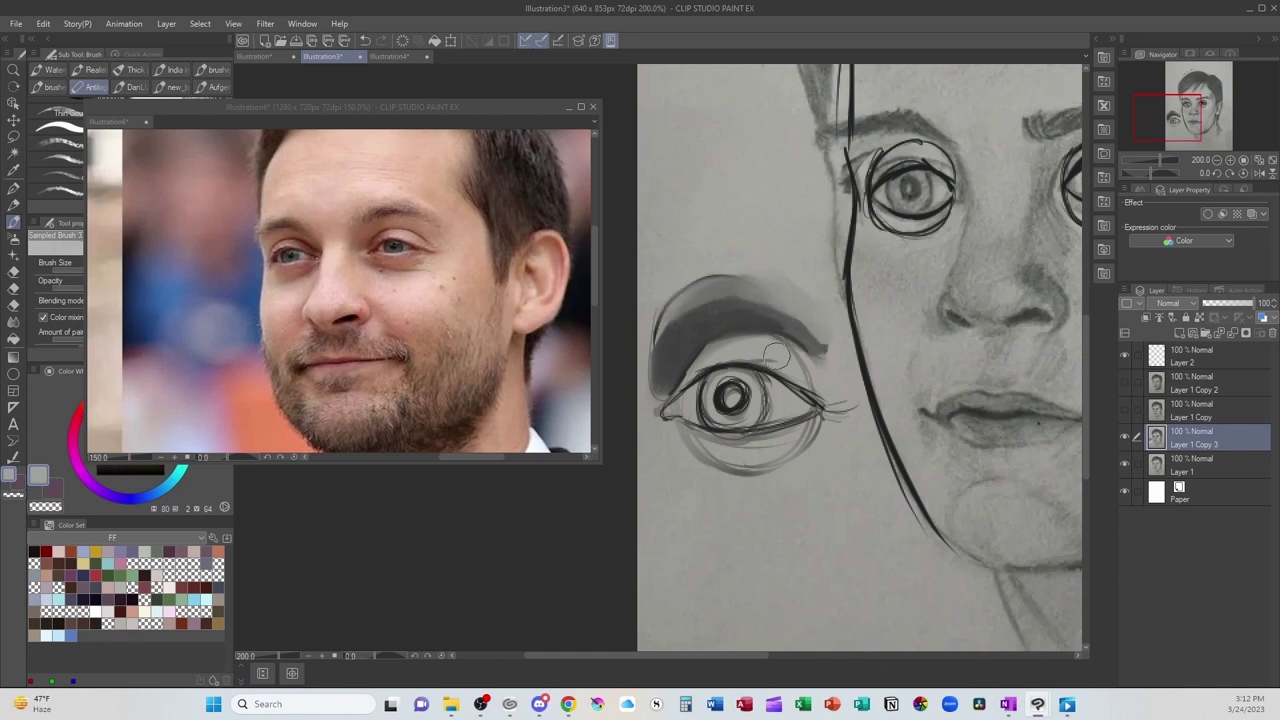
Step: Hide Layer 1 Copy 3, make Layer 1 active, and sample a light grey below the portrait's eye for brushing
{"action": "left_click_drag", "start_coordinate": [990, 345], "coordinate": [857, 429]}
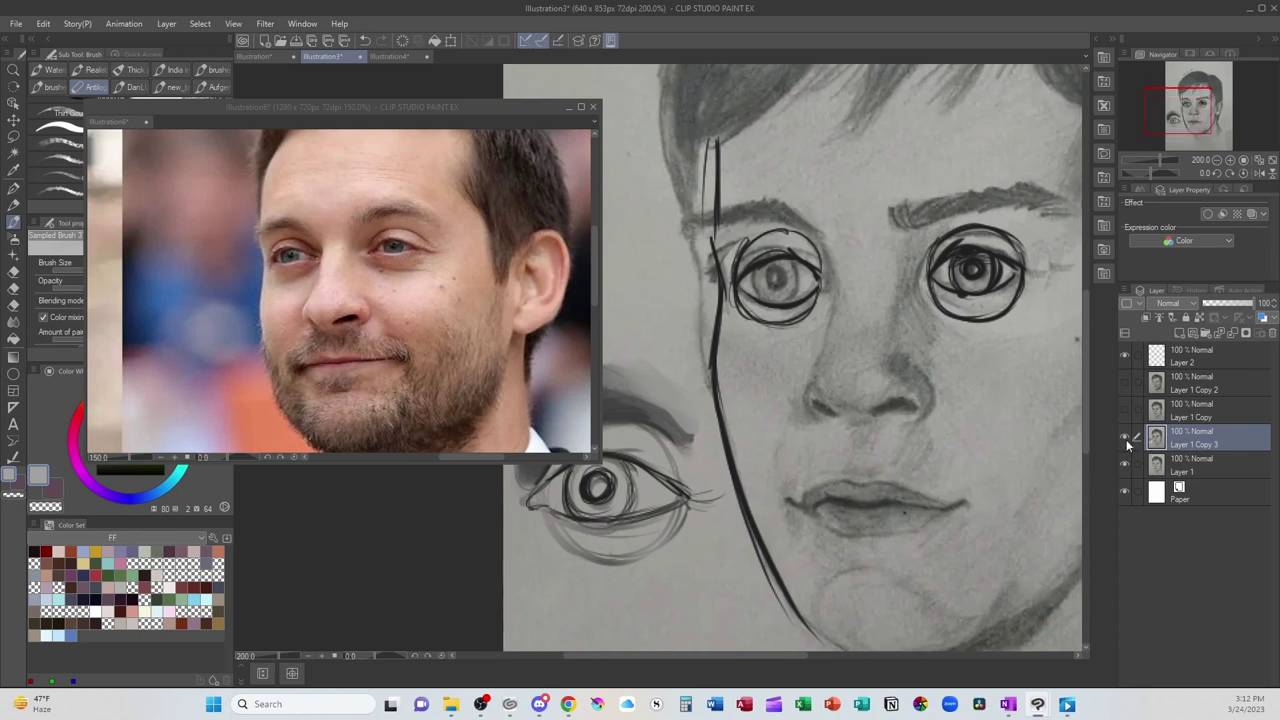
{"action": "left_click", "coordinate": [1125, 437]}
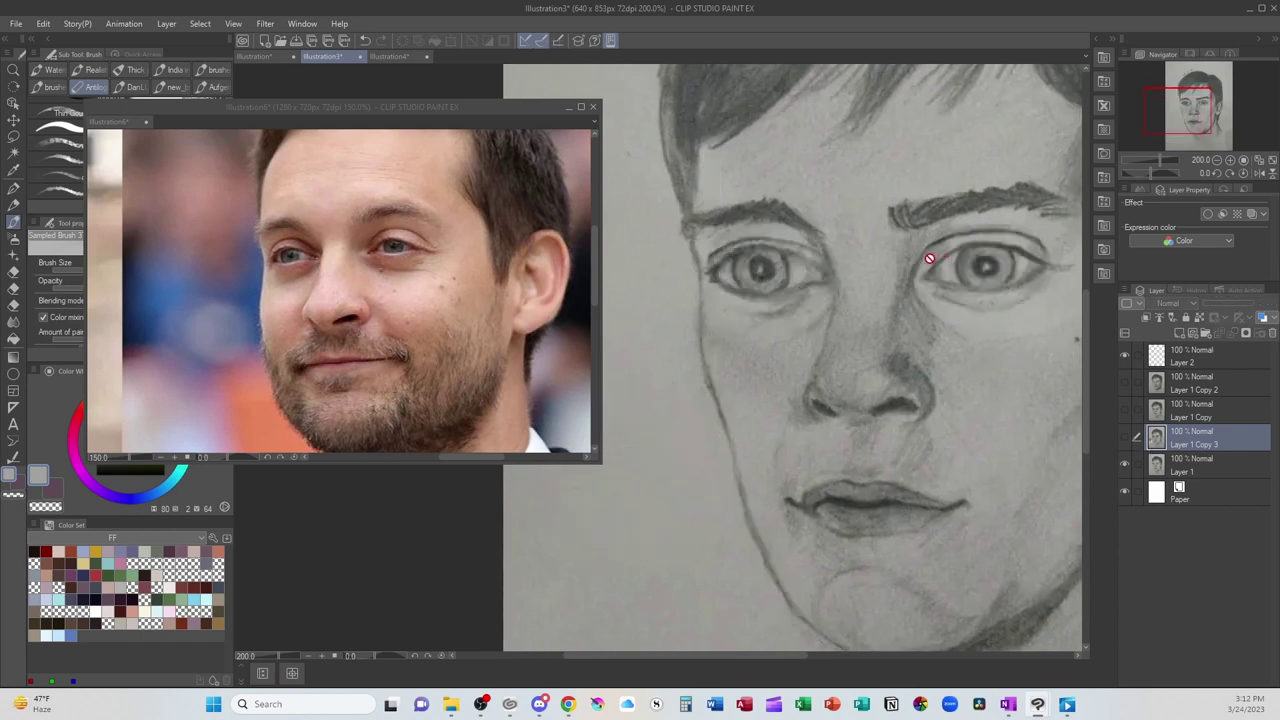
{"action": "key", "text": "b"}
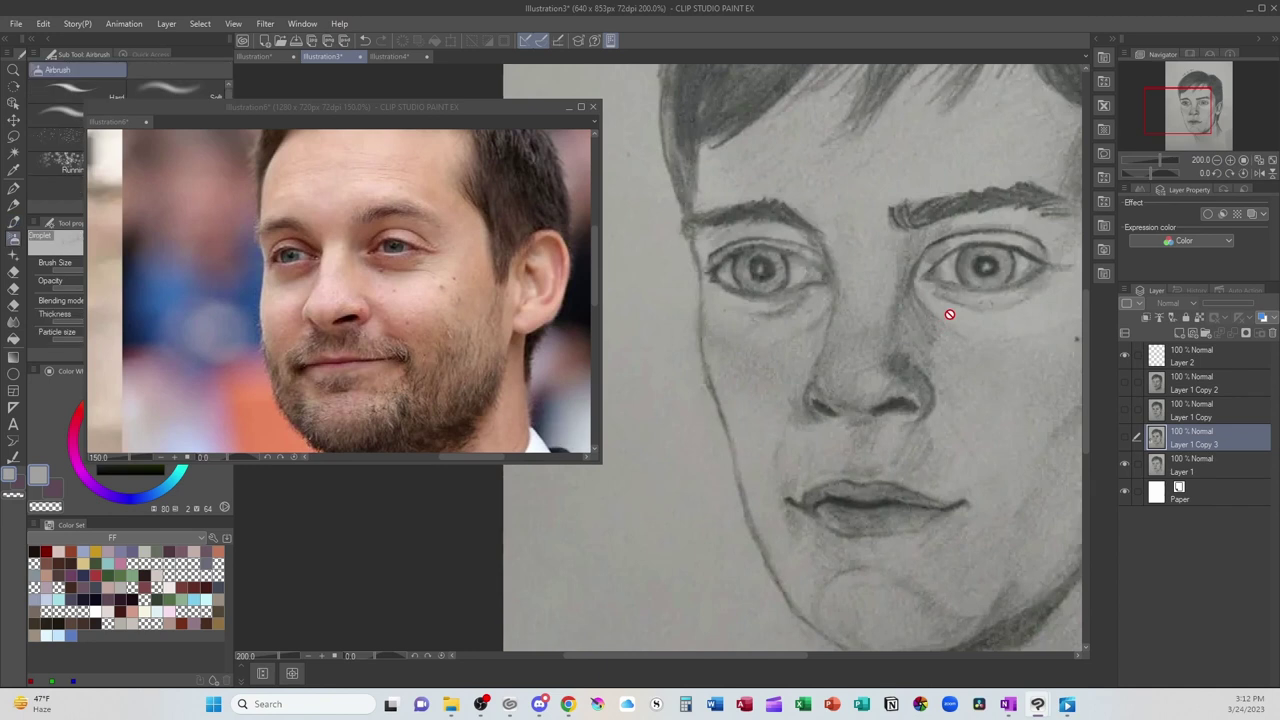
{"action": "left_click", "coordinate": [1188, 466]}
{"action": "left_click", "coordinate": [1016, 314], "text": "alt"}
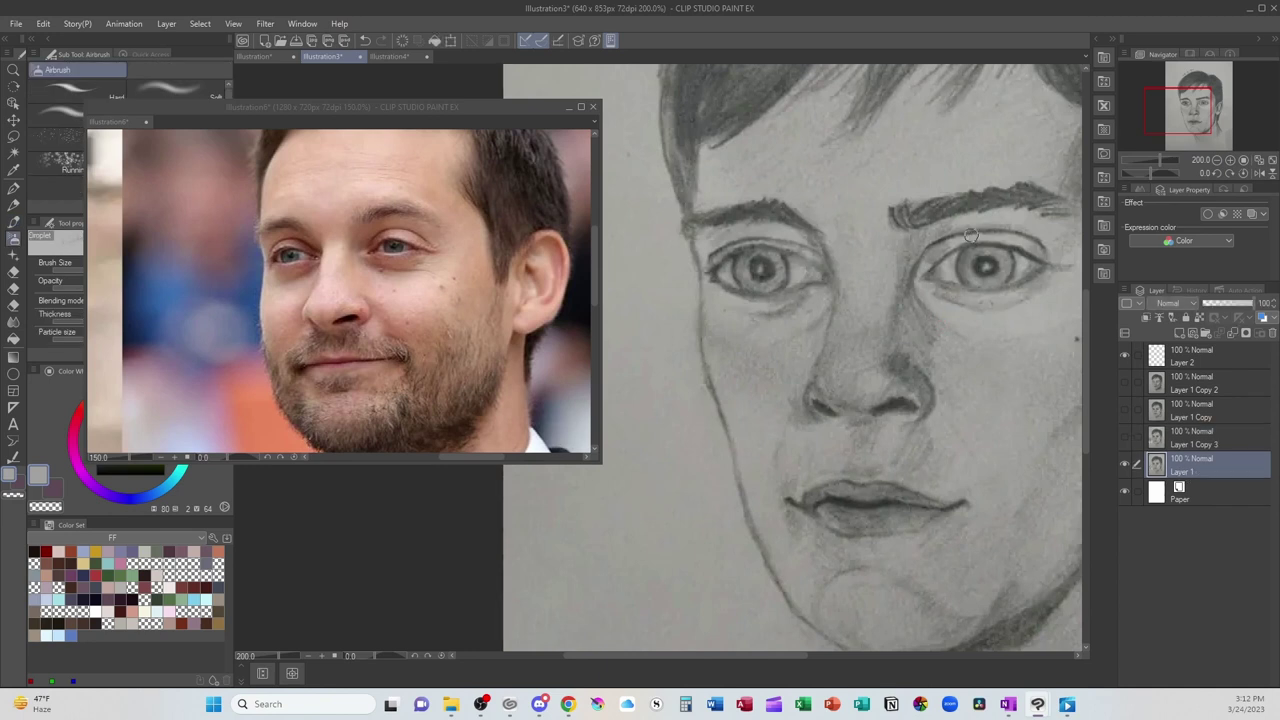
{"action": "mouse_move", "coordinate": [973, 236]}
{"action": "left_mouse_down"}
{"action": "mouse_move", "coordinate": [1005, 238]}
{"action": "mouse_move", "coordinate": [955, 246]}
{"action": "left_mouse_up"}
{"action": "key", "text": "b"}
{"action": "key", "text": "b"}
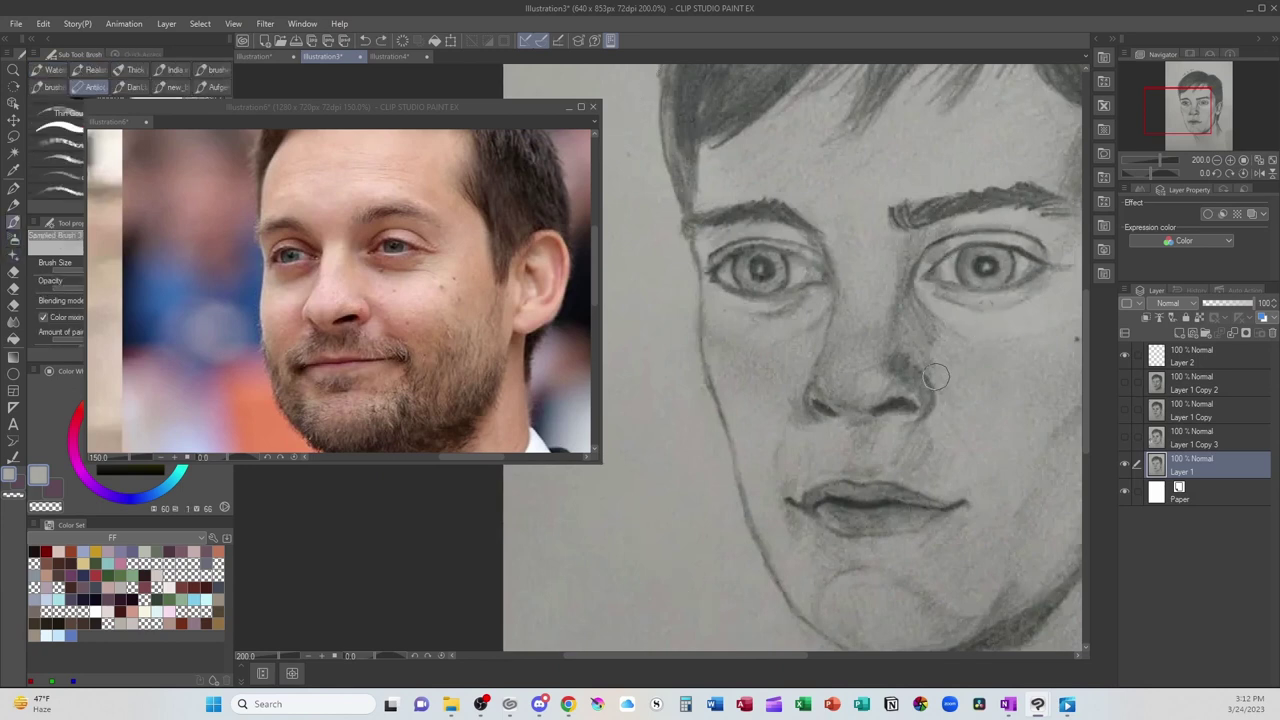
Step: Try shading the area above the upper lid of the portrait's eye nearest the ear with a sampled mid grey
{"action": "left_click", "coordinate": [923, 240], "text": "alt"}
{"action": "left_click_drag", "start_coordinate": [960, 222], "coordinate": [1045, 245]}
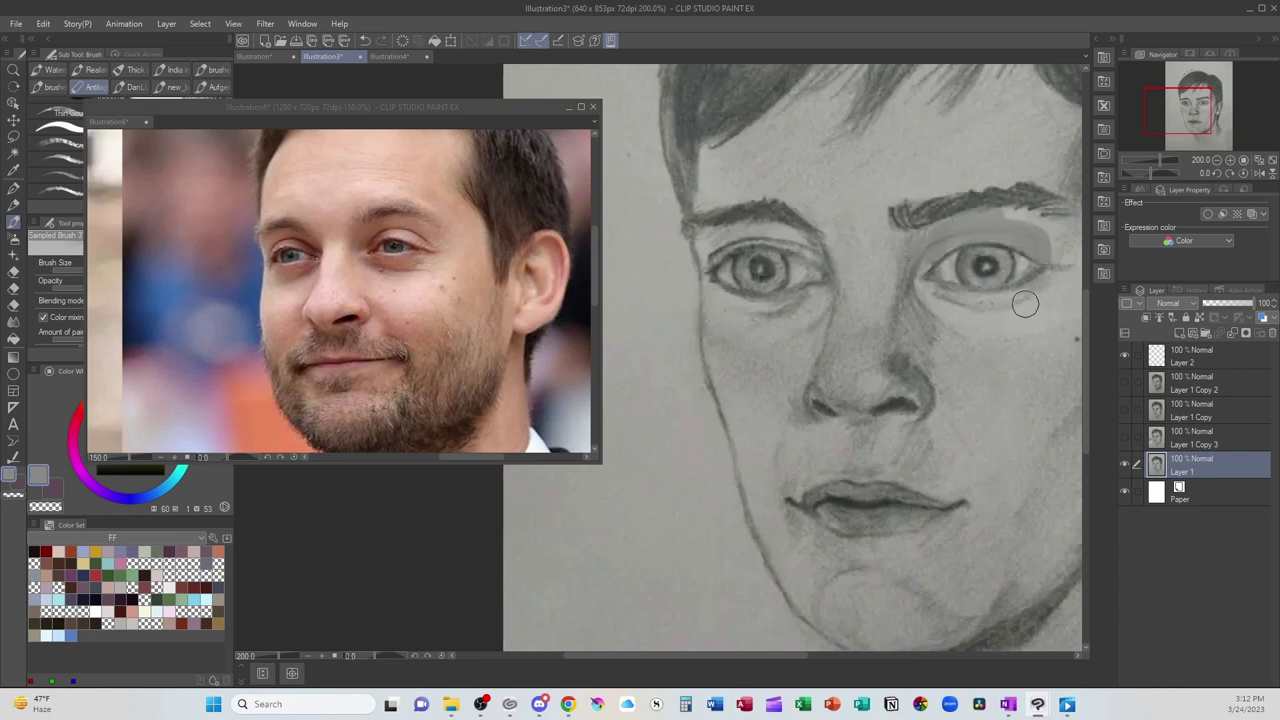
{"action": "key", "text": "ctrl+z"}
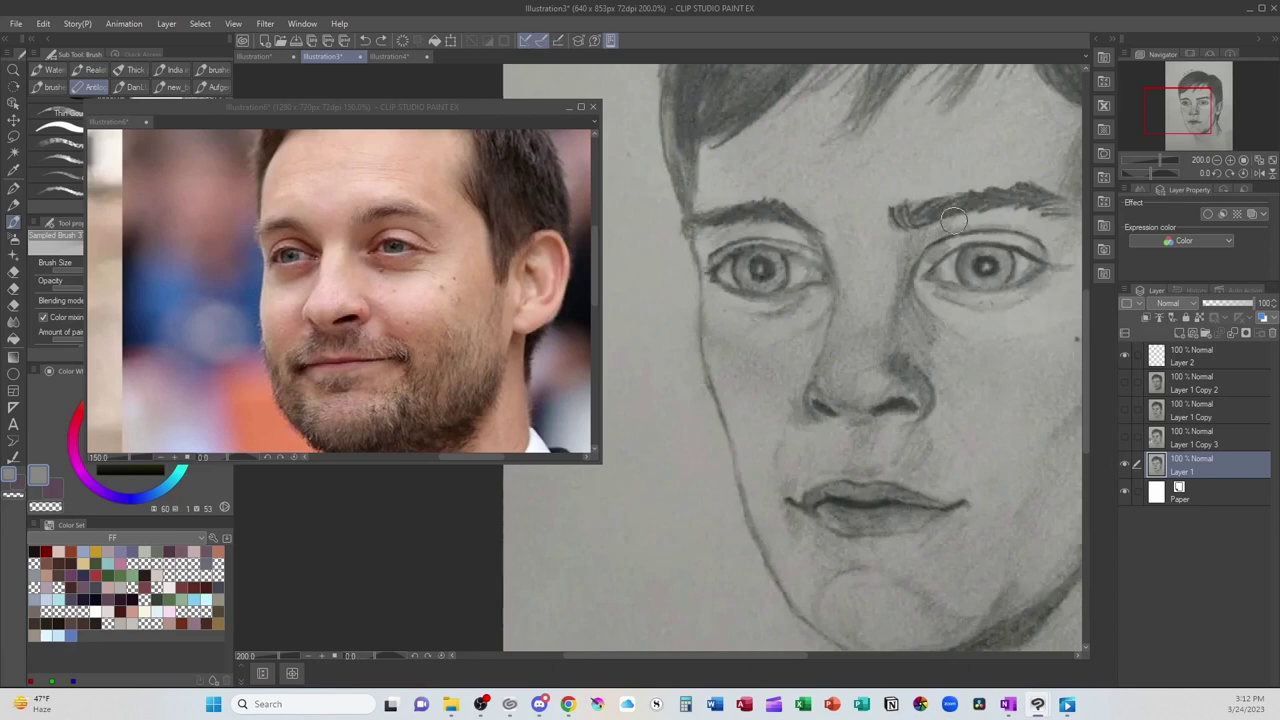
Step: Try grey brush strokes over the eyebrow nearest the ear and over the gap between that brow and lid
{"action": "left_click_drag", "start_coordinate": [930, 206], "coordinate": [1043, 186]}
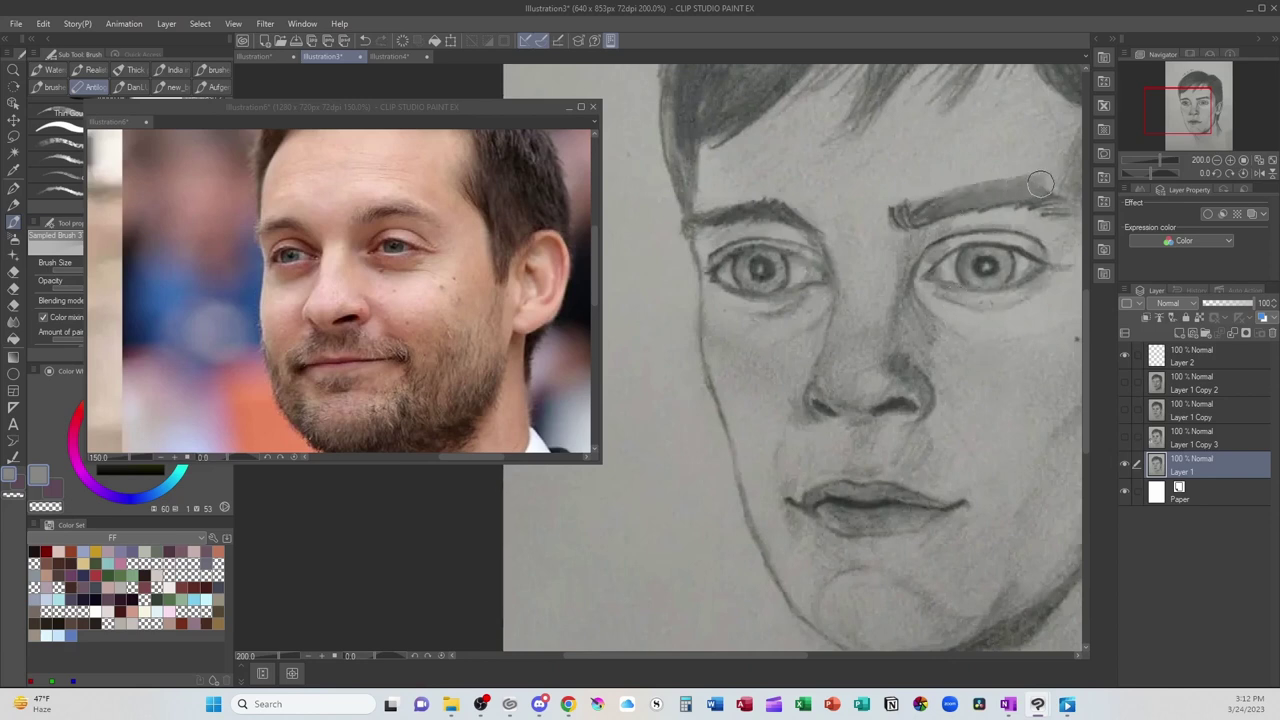
{"action": "key", "text": "ctrl+z"}
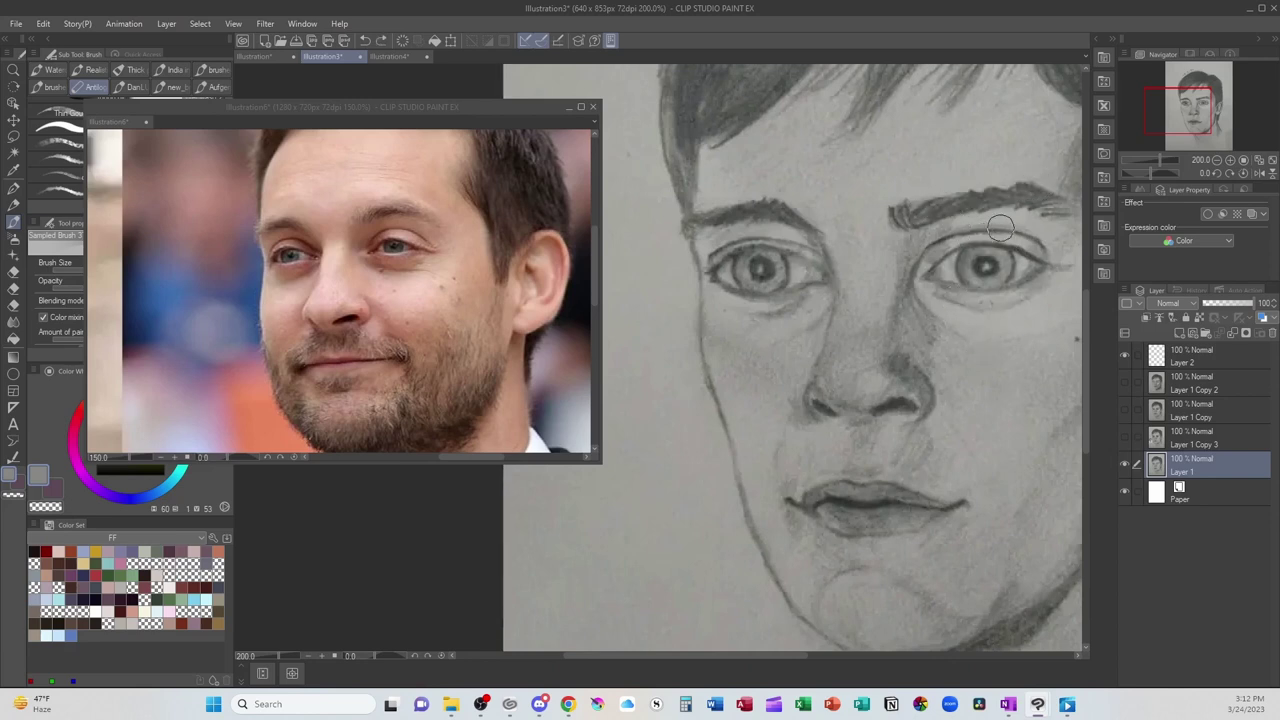
{"action": "mouse_move", "coordinate": [955, 228]}
{"action": "left_mouse_down"}
{"action": "mouse_move", "coordinate": [1010, 220]}
{"action": "mouse_move", "coordinate": [977, 228]}
{"action": "left_mouse_up"}
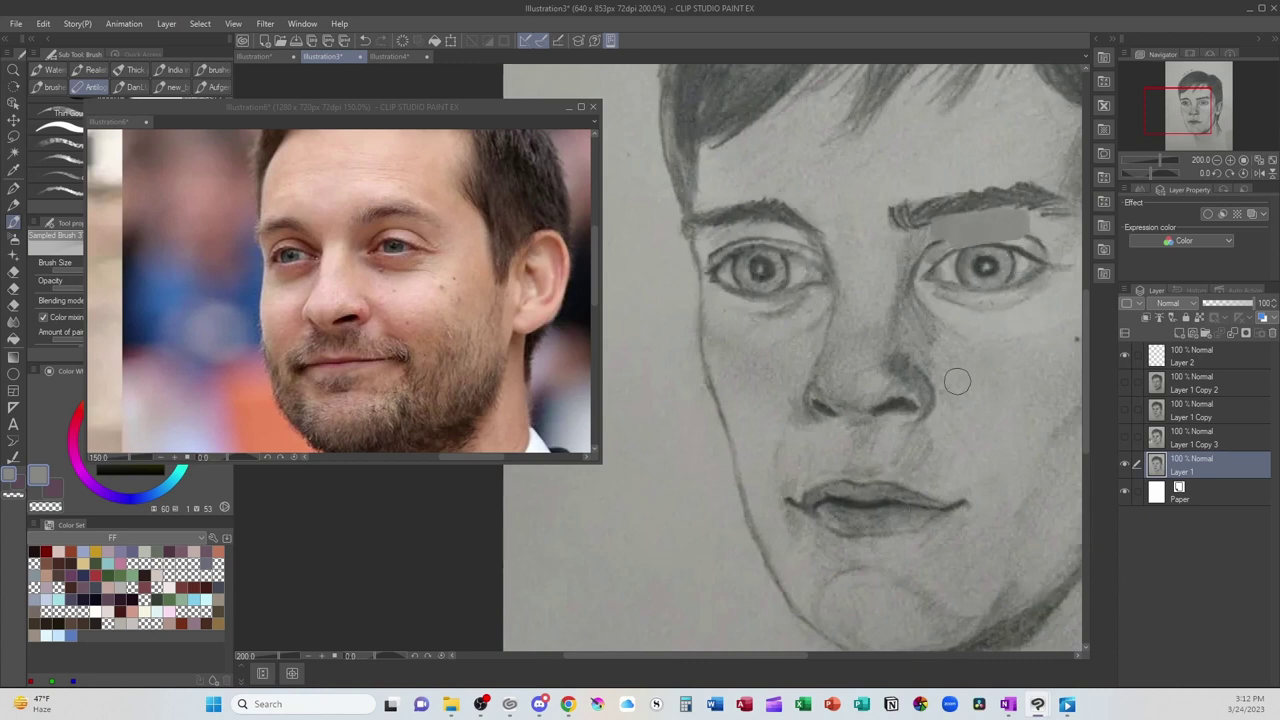
{"action": "key", "text": "ctrl+z"}
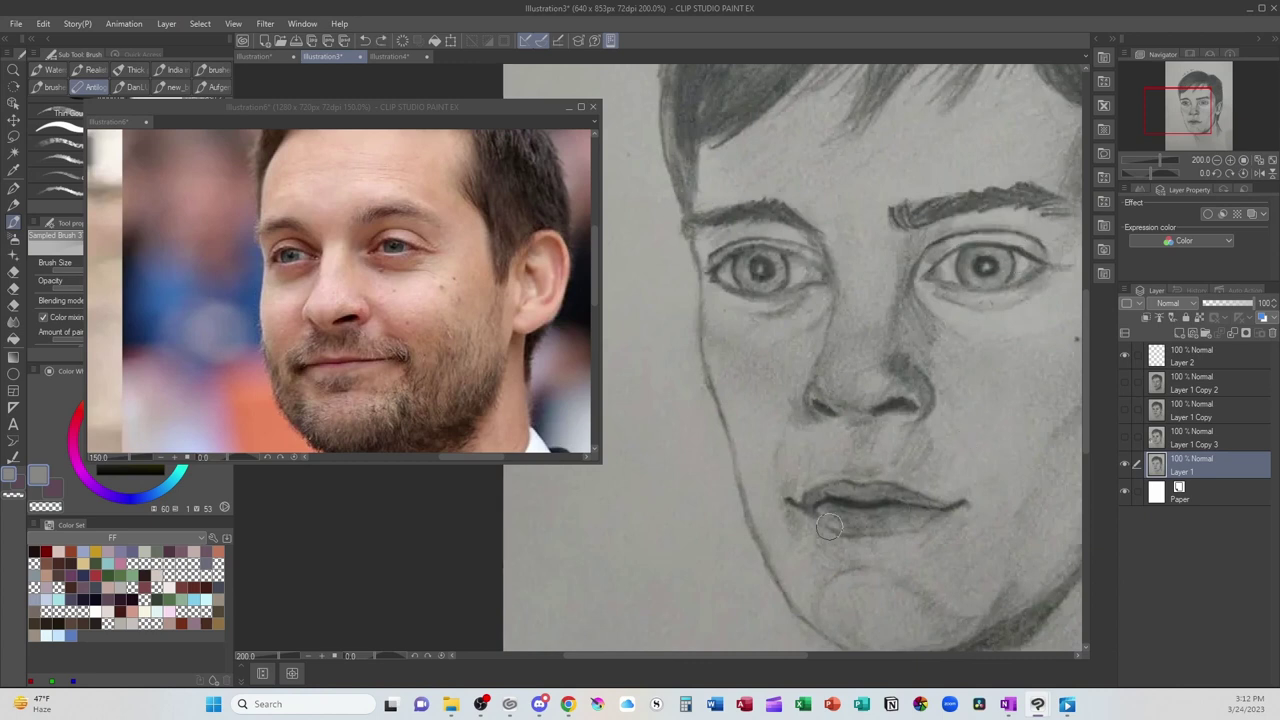
Step: Show and activate Layer 1 Copy 3, and paint a slanted stroke below the separate eye sketch in a grey sampled from its shading
{"action": "left_click", "coordinate": [1124, 440]}
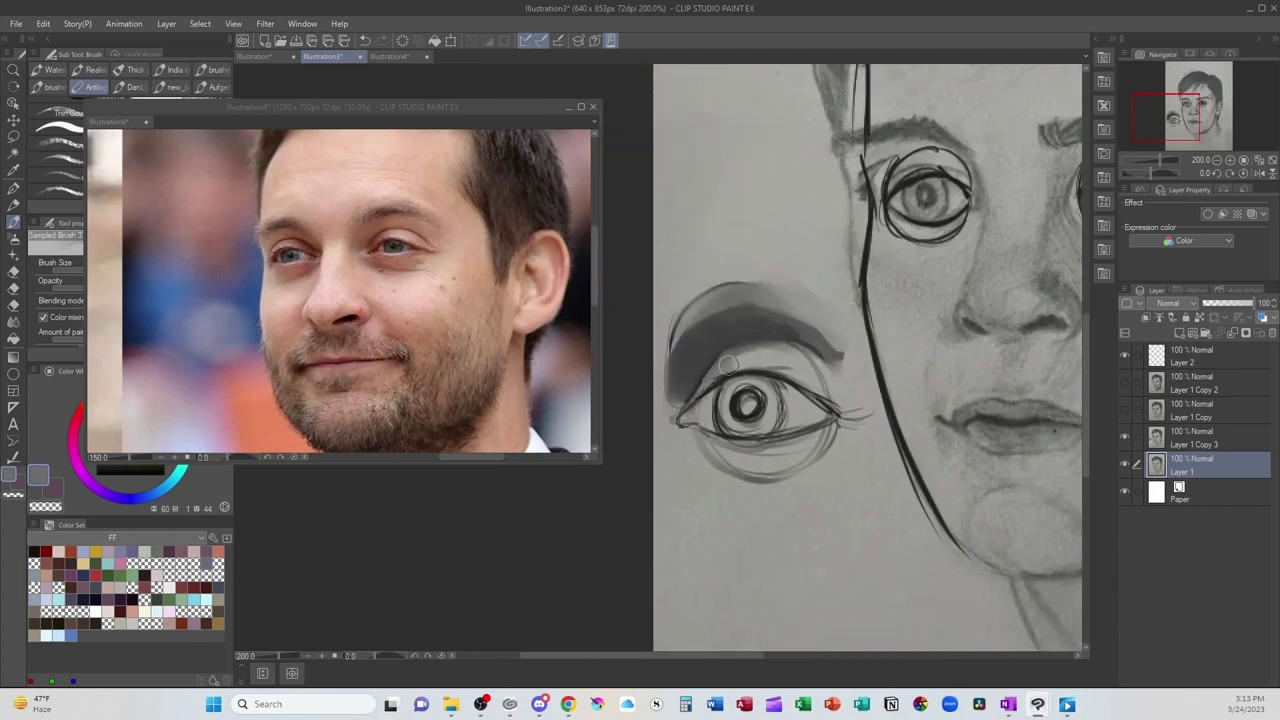
{"action": "left_click", "coordinate": [1184, 443]}
{"action": "left_click", "coordinate": [742, 361], "text": "alt"}
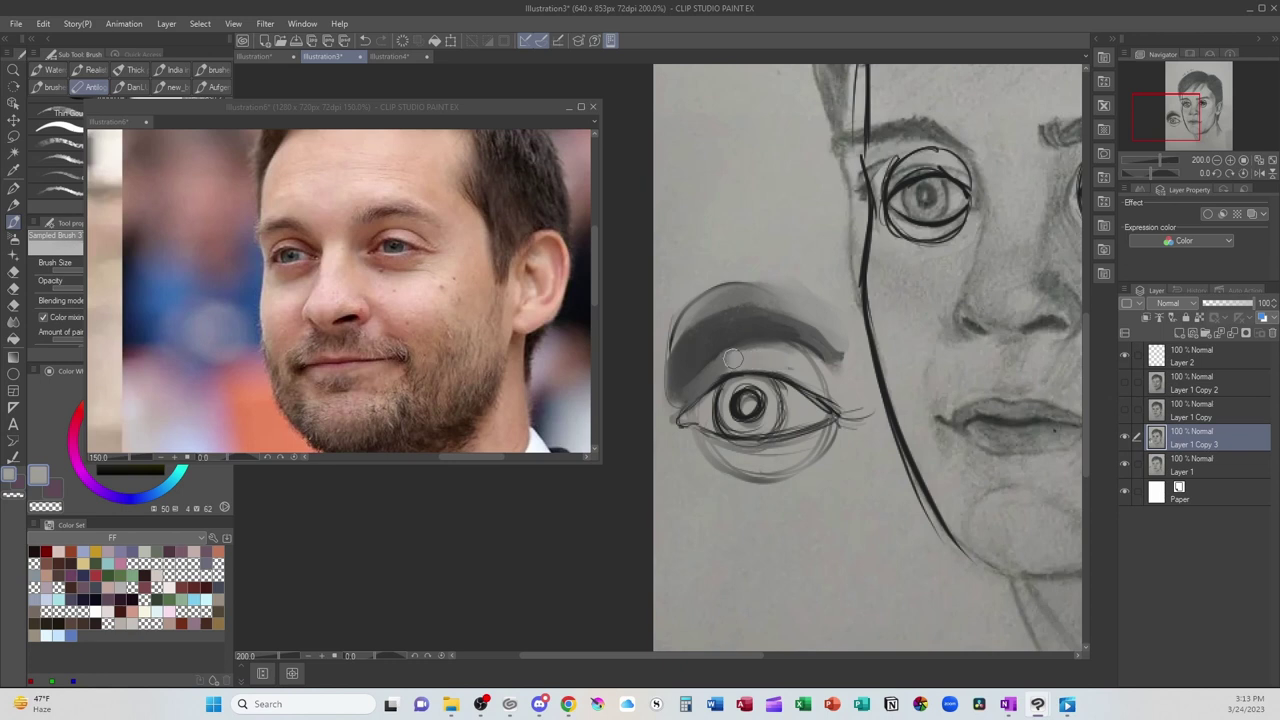
{"action": "left_click", "coordinate": [765, 337], "text": "alt"}
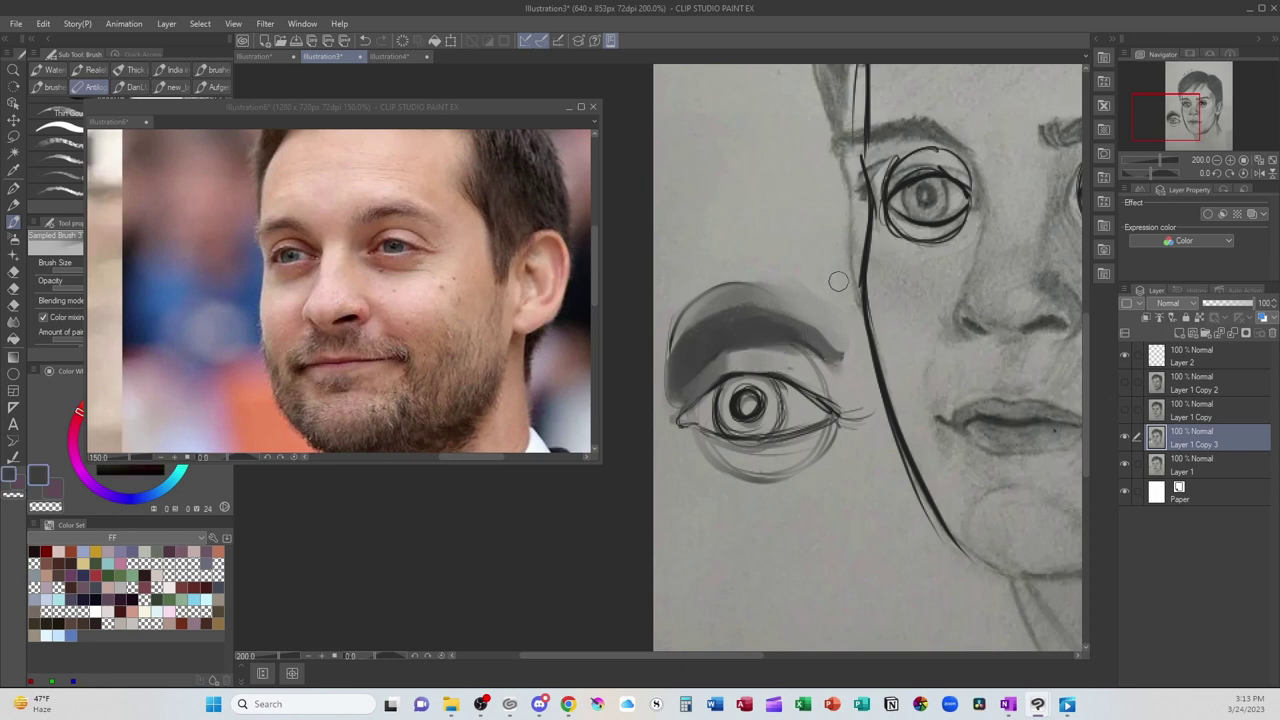
{"action": "left_click", "coordinate": [790, 362], "text": "alt"}
{"action": "left_click", "coordinate": [792, 362], "text": "alt"}
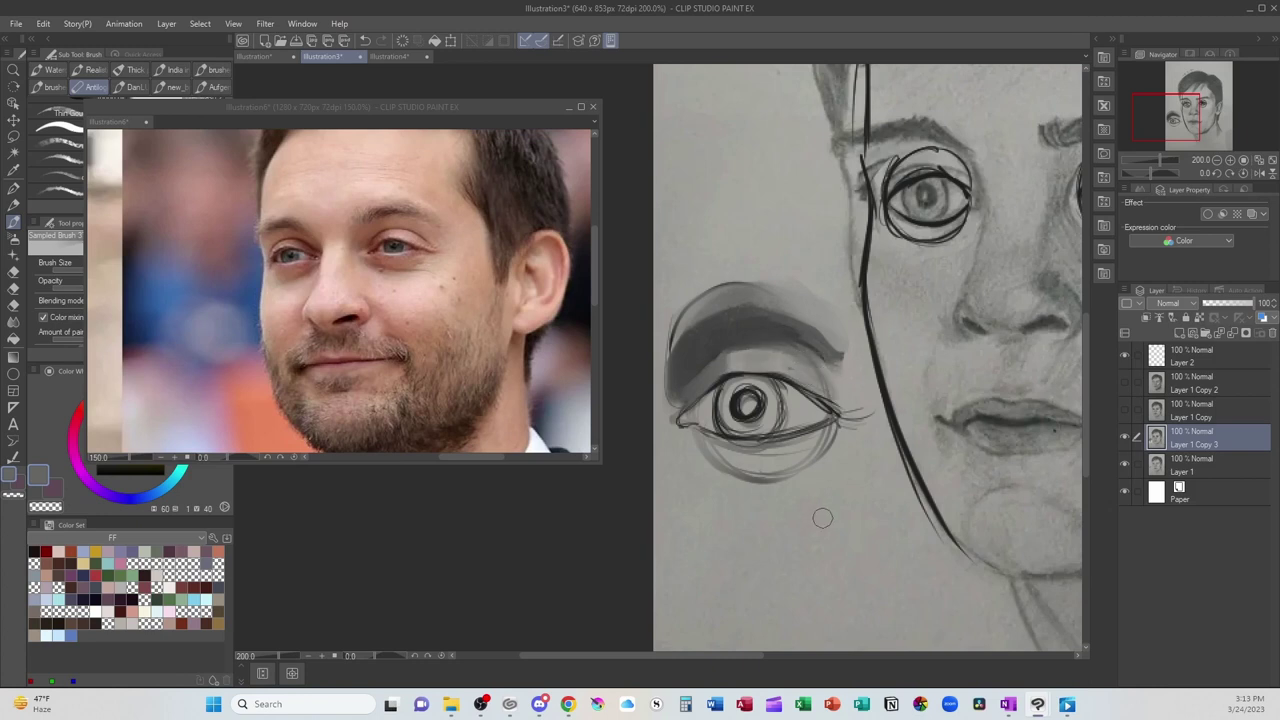
{"action": "mouse_move", "coordinate": [823, 514]}
{"action": "left_mouse_down"}
{"action": "mouse_move", "coordinate": [845, 442]}
{"action": "mouse_move", "coordinate": [683, 495]}
{"action": "left_mouse_up"}
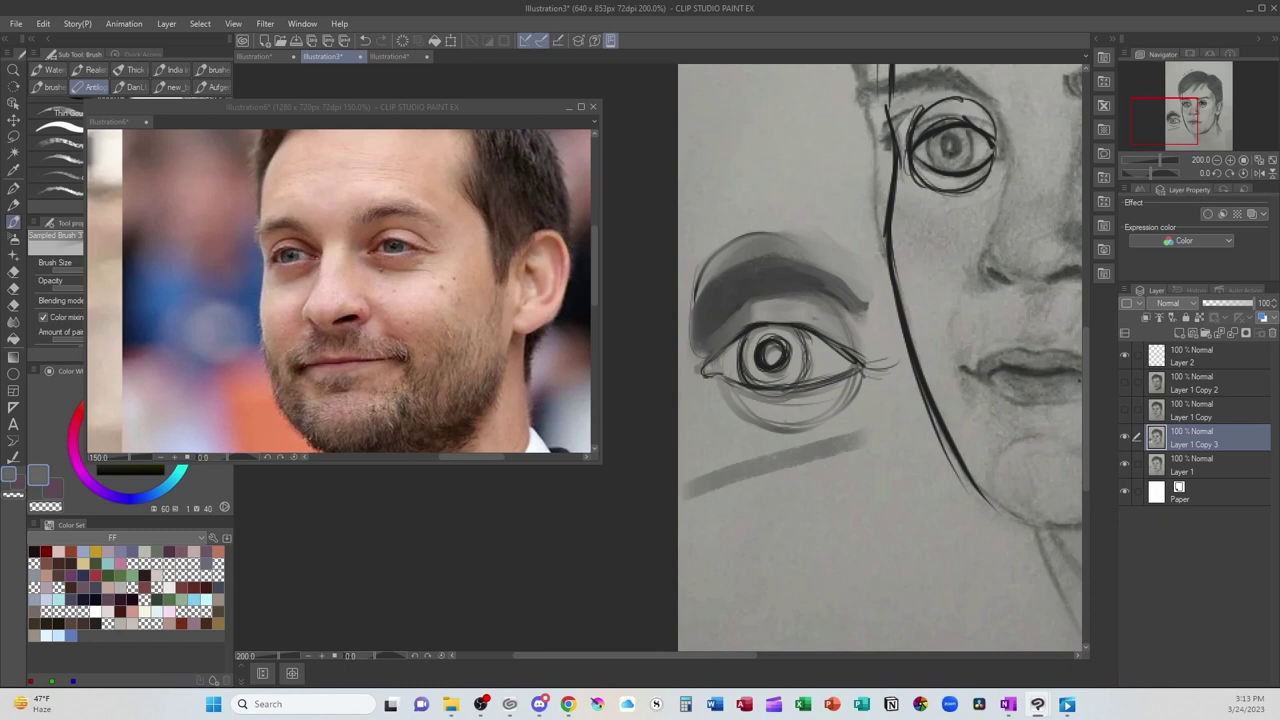
Step: Undo the slanted stroke below the eye sketch, and hide and reshow Layer 1 Copy 3 to compare with the original portrait
{"action": "key", "text": "ctrl+z"}
{"action": "left_click_drag", "start_coordinate": [930, 401], "coordinate": [866, 449]}
{"action": "left_click", "coordinate": [1125, 438]}
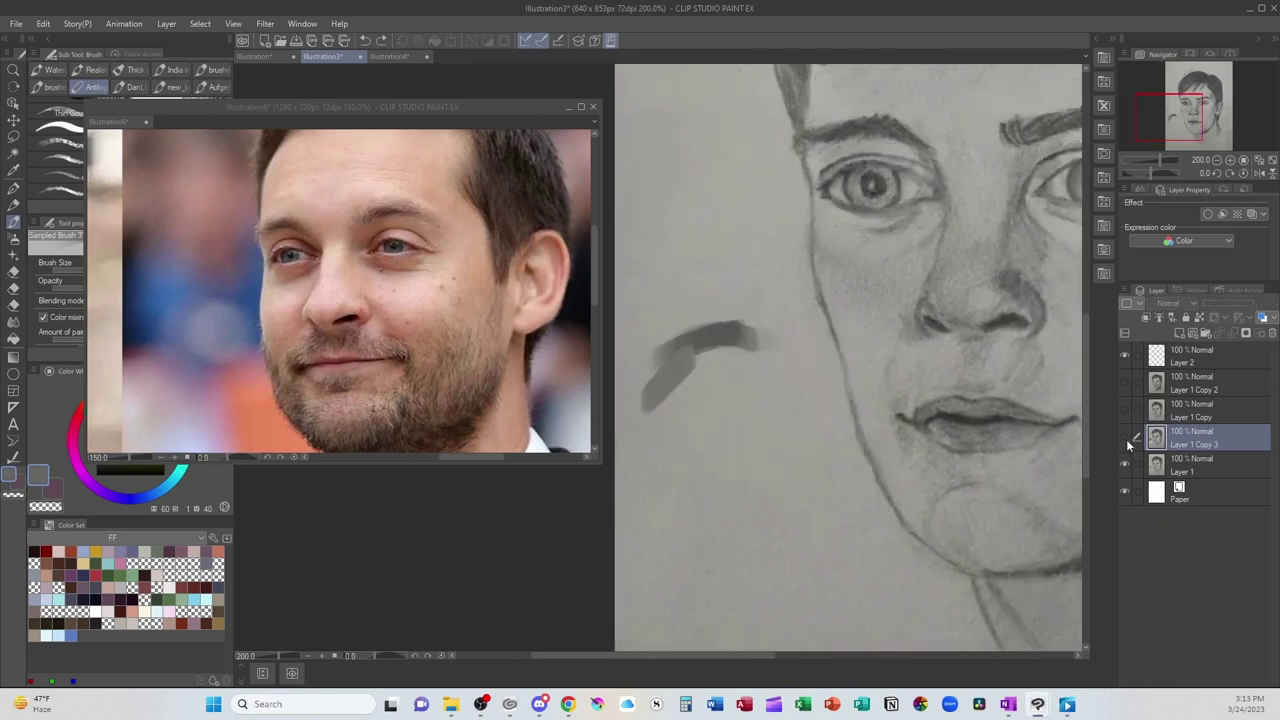
{"action": "left_click", "coordinate": [1124, 440]}
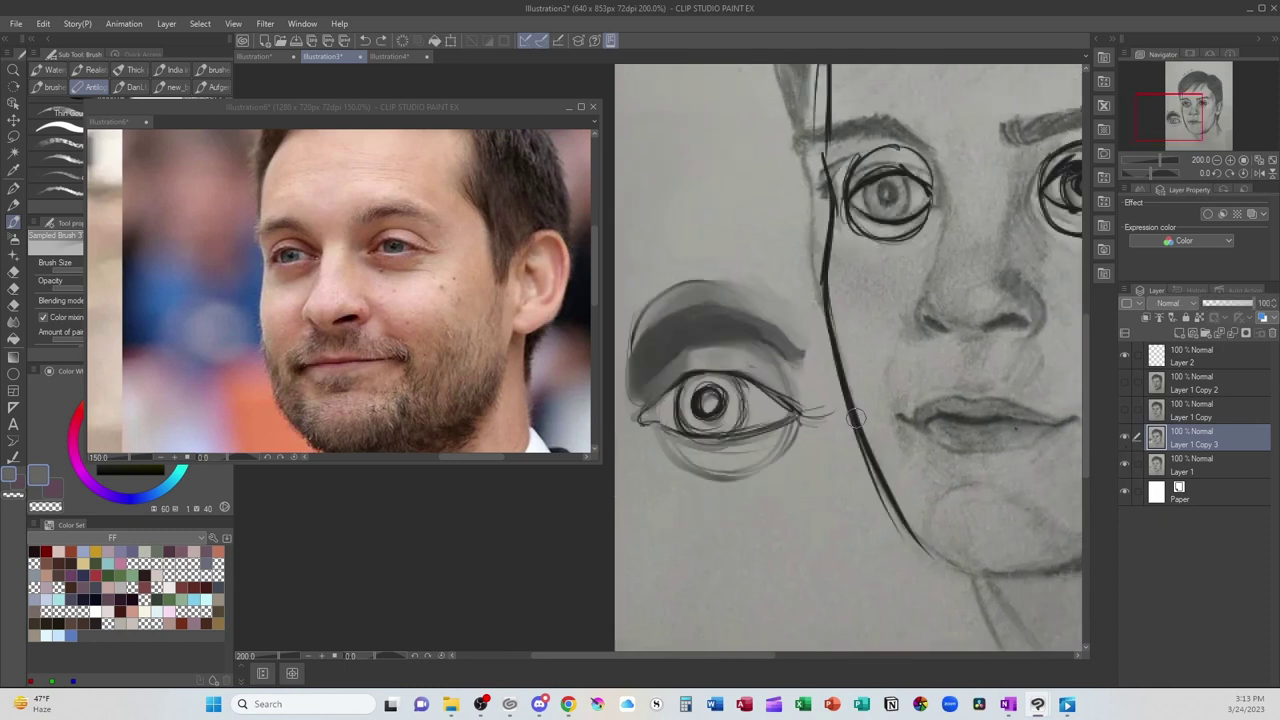
Step: Shade beneath the lower lid and around the outer corner of the separate eye sketch with sampled greys, and compare by toggling Layer 1 Copy 3
{"action": "left_click", "coordinate": [659, 357], "text": "alt"}
{"action": "mouse_move", "coordinate": [649, 437]}
{"action": "left_mouse_down"}
{"action": "mouse_move", "coordinate": [713, 469]}
{"action": "mouse_move", "coordinate": [642, 441]}
{"action": "mouse_move", "coordinate": [671, 465]}
{"action": "mouse_move", "coordinate": [742, 474]}
{"action": "mouse_move", "coordinate": [743, 452]}
{"action": "mouse_move", "coordinate": [695, 461]}
{"action": "mouse_move", "coordinate": [661, 444]}
{"action": "mouse_move", "coordinate": [717, 472]}
{"action": "mouse_move", "coordinate": [680, 448]}
{"action": "mouse_move", "coordinate": [772, 441]}
{"action": "mouse_move", "coordinate": [792, 423]}
{"action": "mouse_move", "coordinate": [717, 468]}
{"action": "mouse_move", "coordinate": [763, 457]}
{"action": "left_mouse_up"}
{"action": "left_click", "coordinate": [700, 458], "text": "alt"}
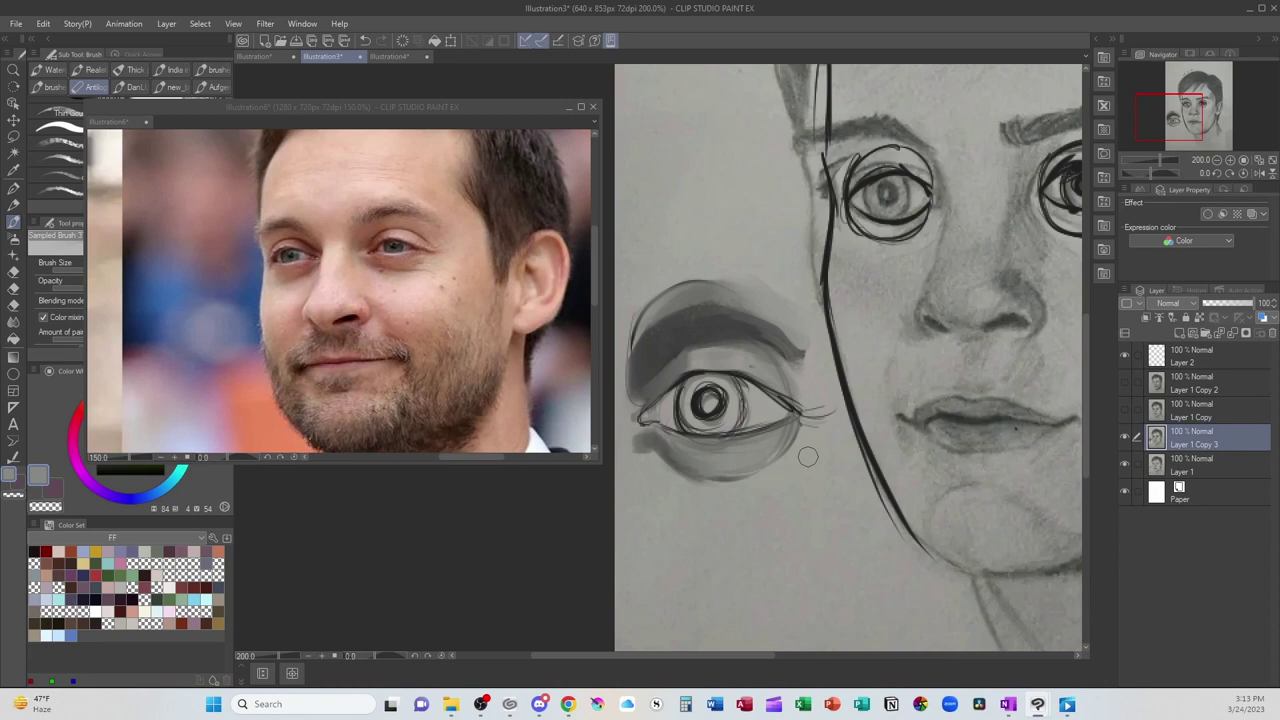
{"action": "left_click_drag", "start_coordinate": [684, 448], "coordinate": [732, 452]}
{"action": "left_click", "coordinate": [805, 449], "text": "alt"}
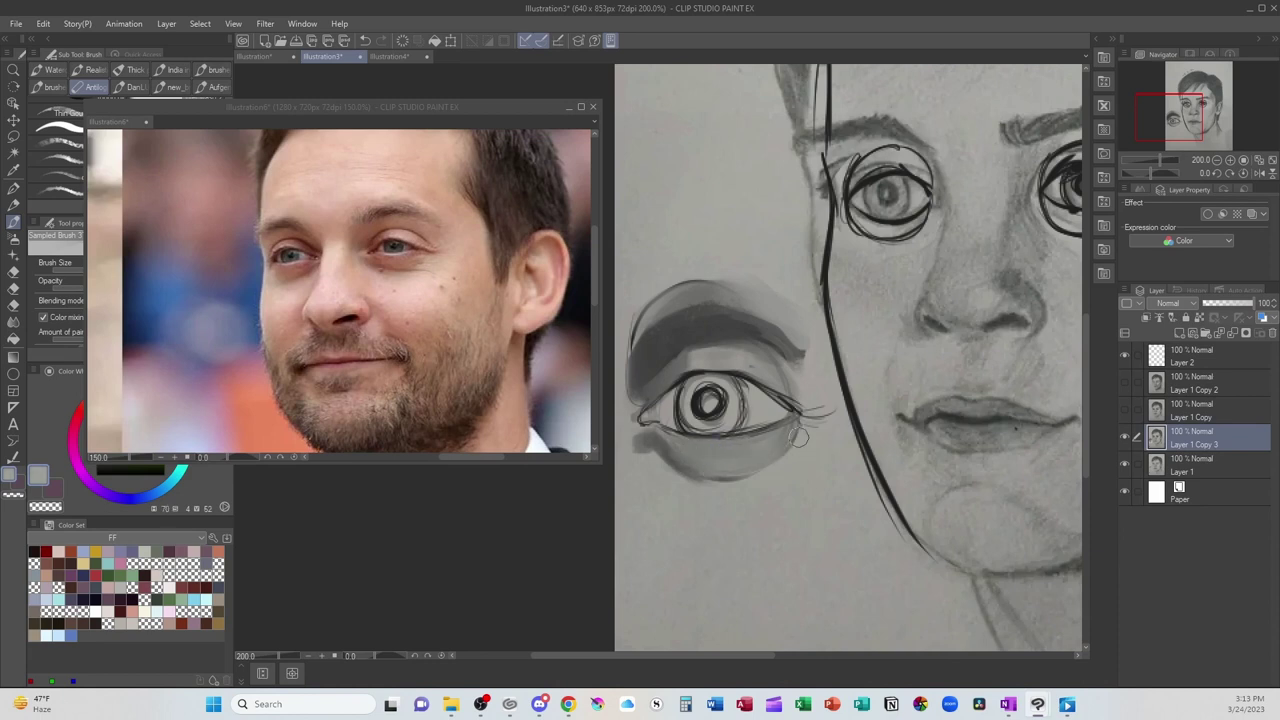
{"action": "mouse_move", "coordinate": [799, 434]}
{"action": "left_mouse_down"}
{"action": "mouse_move", "coordinate": [722, 485]}
{"action": "mouse_move", "coordinate": [750, 474]}
{"action": "mouse_move", "coordinate": [662, 440]}
{"action": "mouse_move", "coordinate": [782, 435]}
{"action": "mouse_move", "coordinate": [720, 447]}
{"action": "left_mouse_up"}
{"action": "left_click_drag", "start_coordinate": [812, 414], "coordinate": [829, 405]}
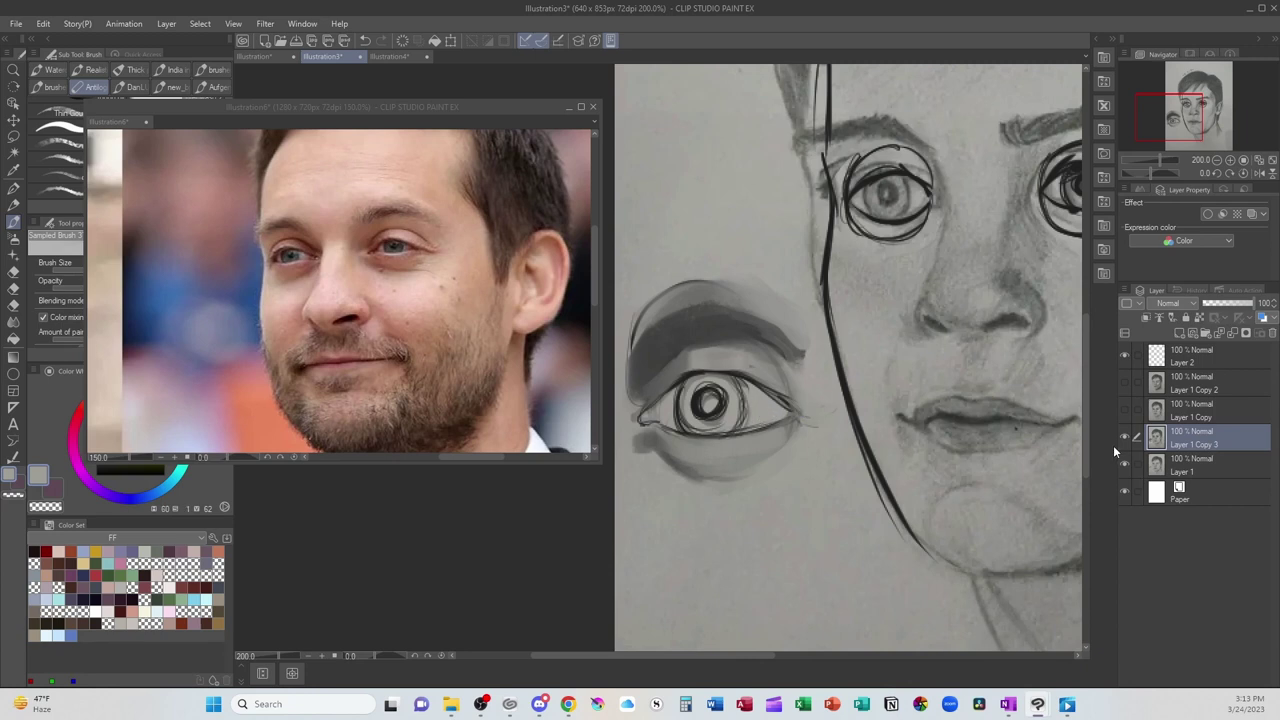
{"action": "left_click", "coordinate": [1124, 438]}
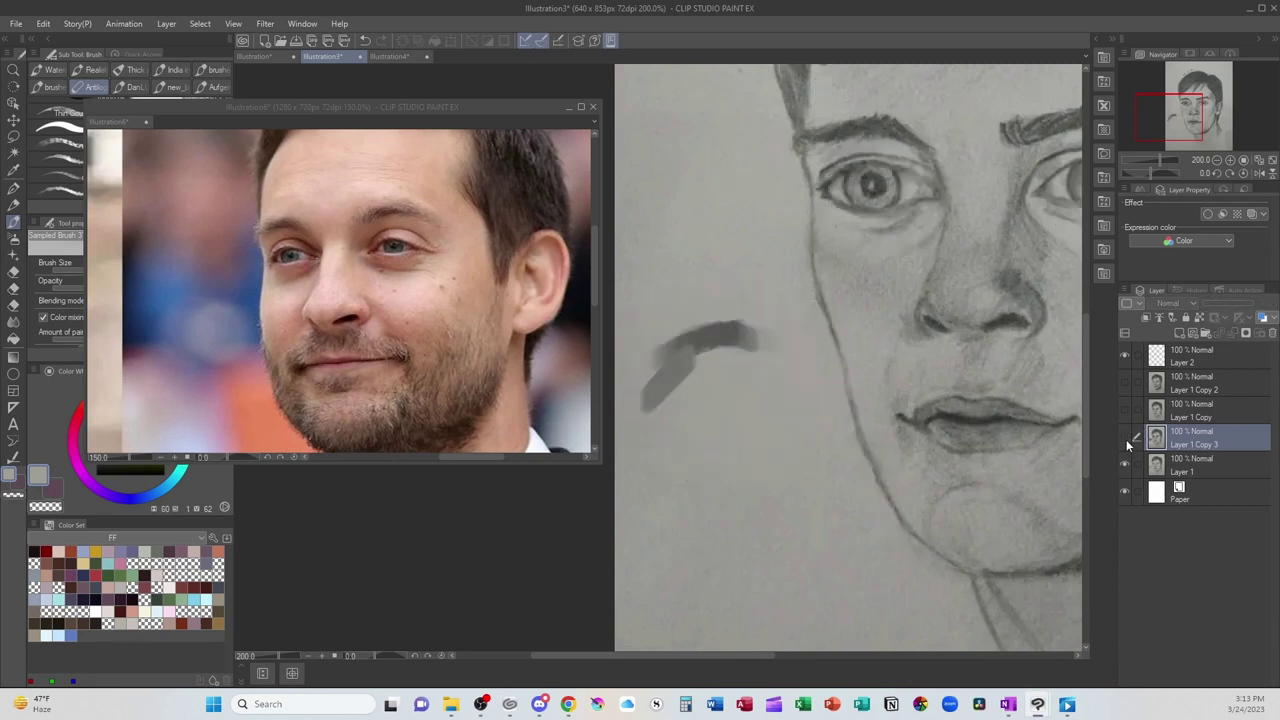
{"action": "left_click", "coordinate": [1124, 438]}
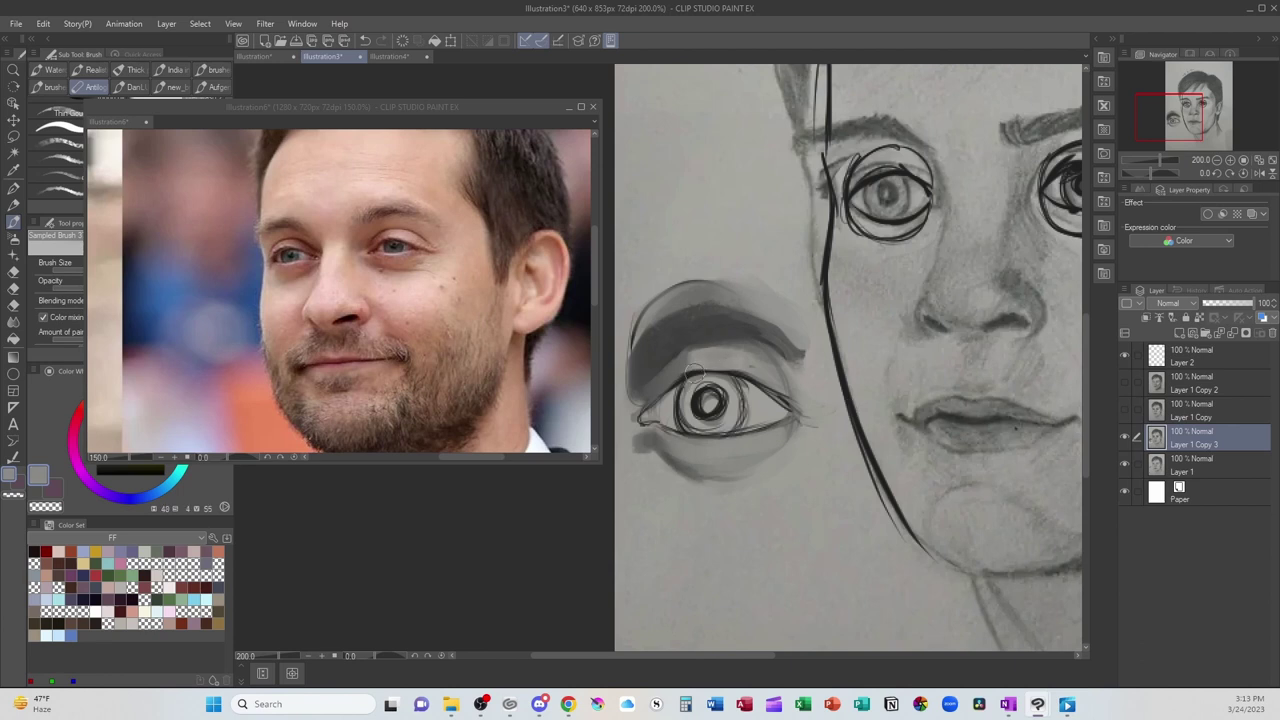
Step: Shade the upper eye white and the iris of the separate eye sketch with sampled mid and darker greys
{"action": "mouse_move", "coordinate": [668, 406]}
{"action": "left_mouse_down"}
{"action": "mouse_move", "coordinate": [701, 382]}
{"action": "mouse_move", "coordinate": [743, 390]}
{"action": "left_mouse_up"}
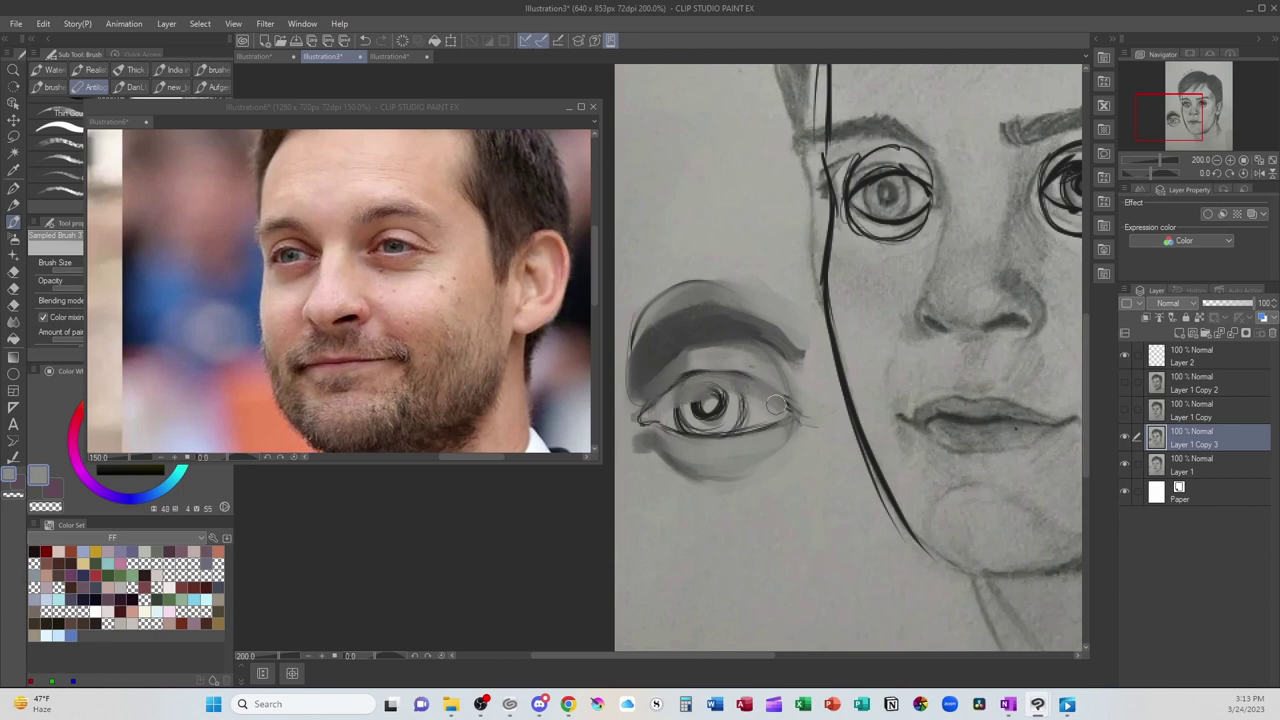
{"action": "left_click_drag", "start_coordinate": [706, 412], "coordinate": [689, 412]}
{"action": "left_click", "coordinate": [689, 418], "text": "alt"}
{"action": "left_click", "coordinate": [682, 413], "text": "alt"}
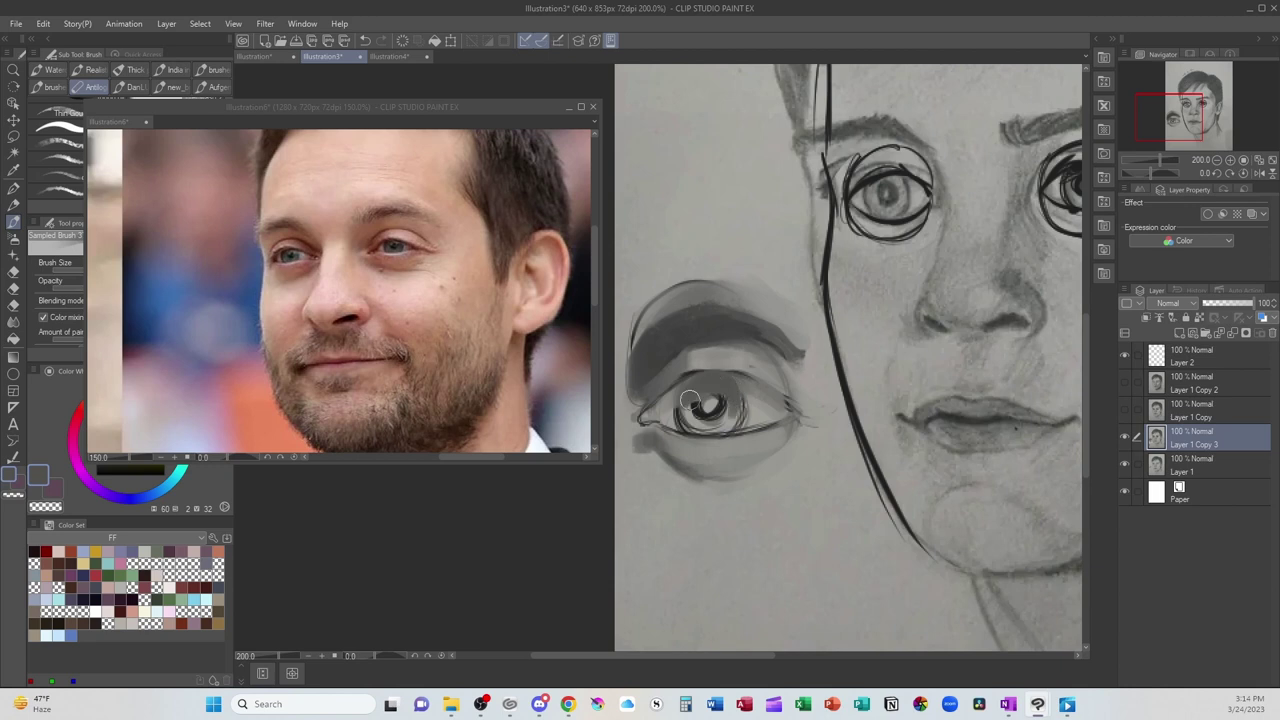
{"action": "mouse_move", "coordinate": [690, 390]}
{"action": "left_mouse_down"}
{"action": "mouse_move", "coordinate": [720, 384]}
{"action": "mouse_move", "coordinate": [702, 381]}
{"action": "mouse_move", "coordinate": [723, 399]}
{"action": "mouse_move", "coordinate": [761, 373]}
{"action": "mouse_move", "coordinate": [767, 409]}
{"action": "mouse_move", "coordinate": [761, 366]}
{"action": "mouse_move", "coordinate": [687, 391]}
{"action": "left_mouse_up"}
{"action": "mouse_move", "coordinate": [907, 171]}
{"action": "left_mouse_down"}
{"action": "mouse_move", "coordinate": [935, 165]}
{"action": "mouse_move", "coordinate": [918, 226]}
{"action": "left_mouse_up"}
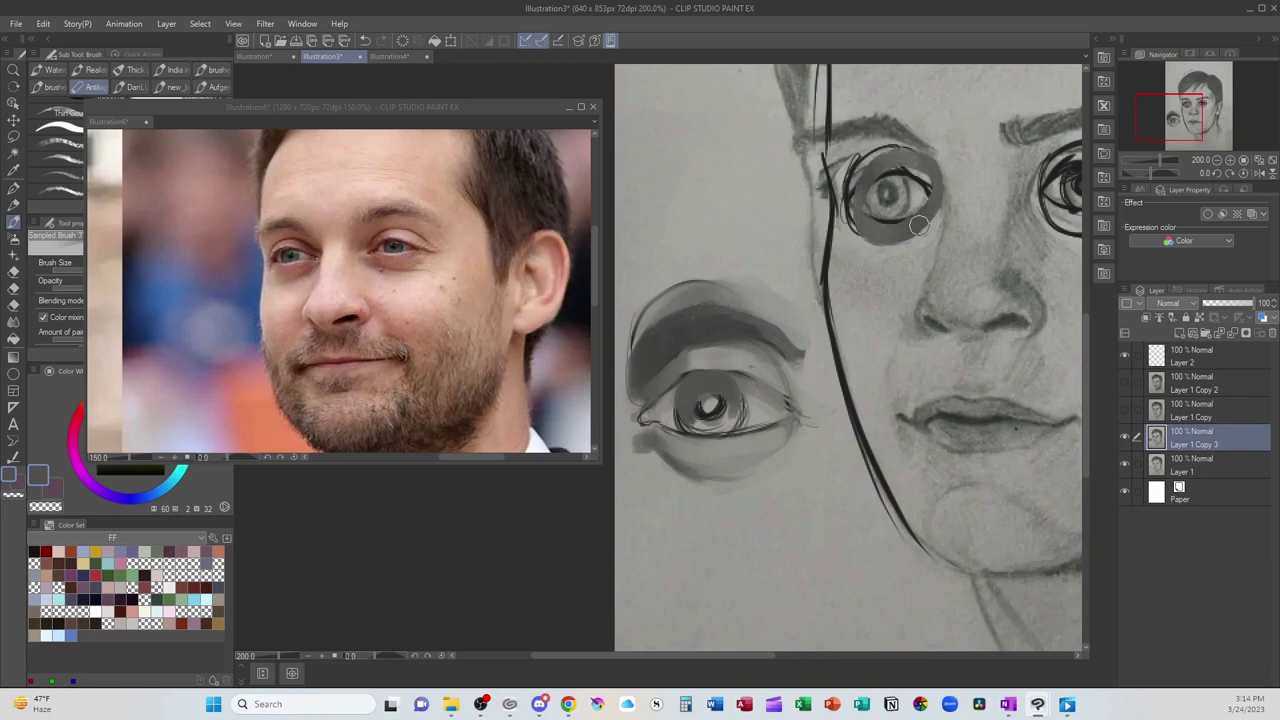
{"action": "key", "text": "ctrl+z"}
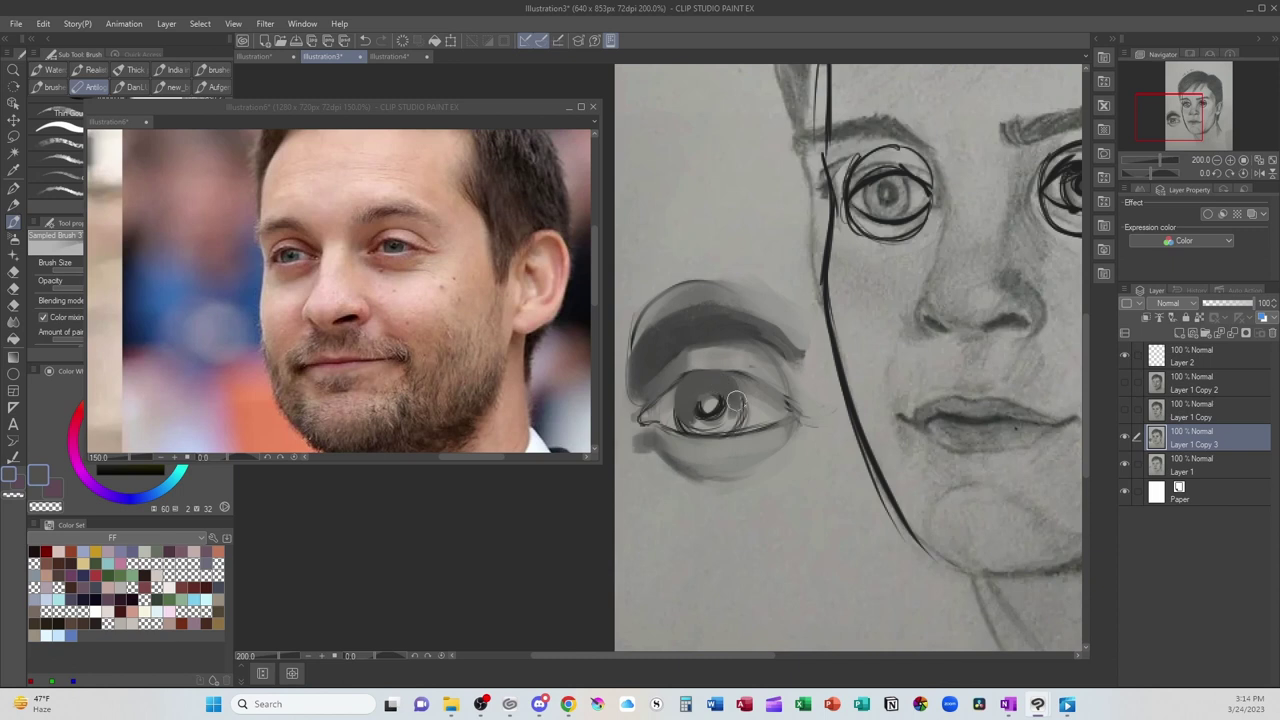
Step: Fill the eye sketch's pupil with a sampled near-black and even out the lower part of the iris with a sampled mid grey
{"action": "left_click", "coordinate": [703, 412], "text": "alt"}
{"action": "mouse_move", "coordinate": [708, 398]}
{"action": "left_mouse_down"}
{"action": "mouse_move", "coordinate": [702, 413]}
{"action": "mouse_move", "coordinate": [719, 399]}
{"action": "left_mouse_up"}
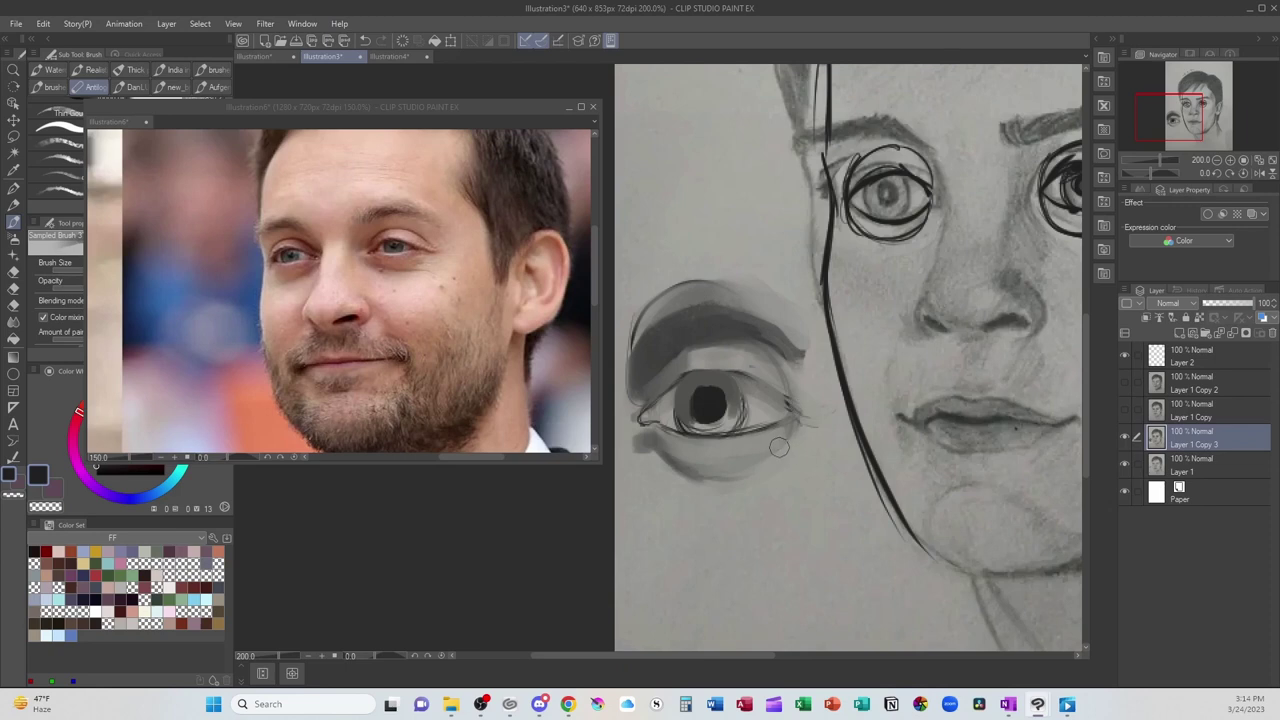
{"action": "left_click", "coordinate": [726, 424], "text": "alt"}
{"action": "mouse_move", "coordinate": [726, 424]}
{"action": "left_mouse_down"}
{"action": "mouse_move", "coordinate": [687, 418]}
{"action": "mouse_move", "coordinate": [709, 432]}
{"action": "mouse_move", "coordinate": [733, 414]}
{"action": "mouse_move", "coordinate": [717, 427]}
{"action": "mouse_move", "coordinate": [747, 353]}
{"action": "mouse_move", "coordinate": [682, 394]}
{"action": "mouse_move", "coordinate": [699, 378]}
{"action": "mouse_move", "coordinate": [734, 411]}
{"action": "mouse_move", "coordinate": [708, 423]}
{"action": "mouse_move", "coordinate": [719, 425]}
{"action": "mouse_move", "coordinate": [686, 414]}
{"action": "mouse_move", "coordinate": [715, 430]}
{"action": "mouse_move", "coordinate": [742, 403]}
{"action": "mouse_move", "coordinate": [751, 434]}
{"action": "left_mouse_up"}
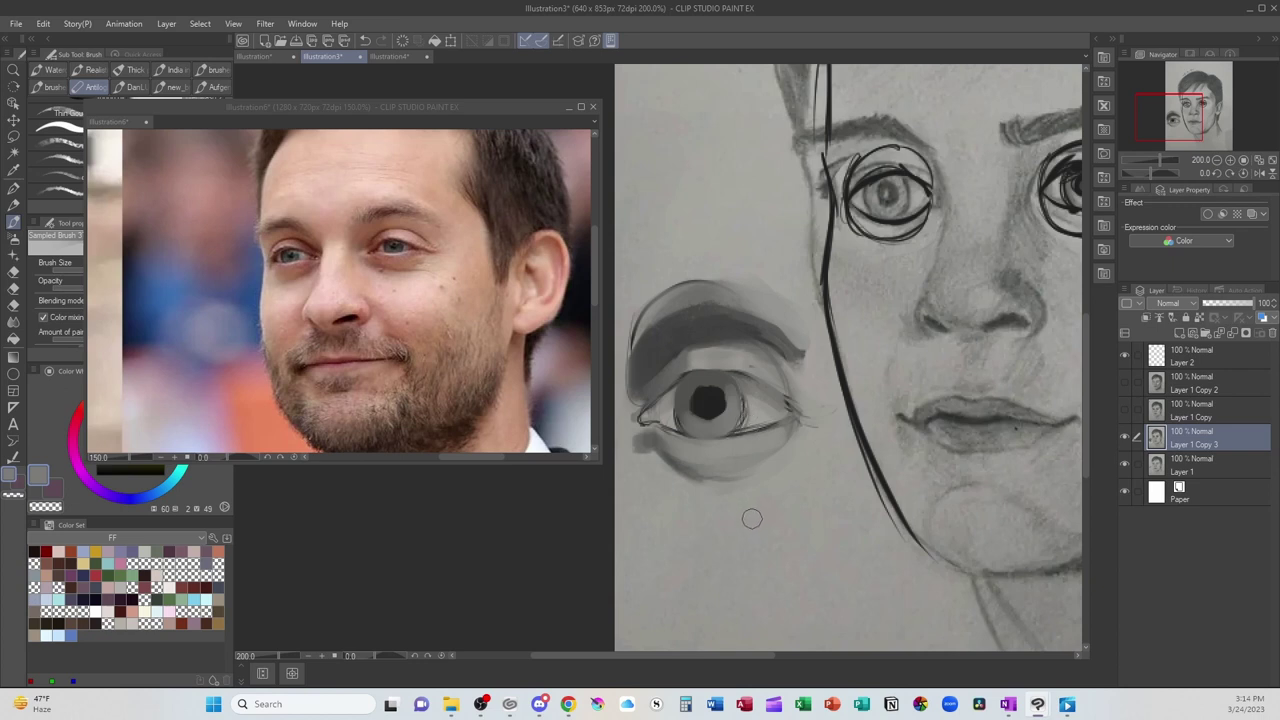
Step: Draw a nearly horizontal grey pen line below the eye sketch and close it underneath with a half-round curve
{"action": "key", "text": "p"}
{"action": "left_click_drag", "start_coordinate": [695, 522], "coordinate": [776, 520]}
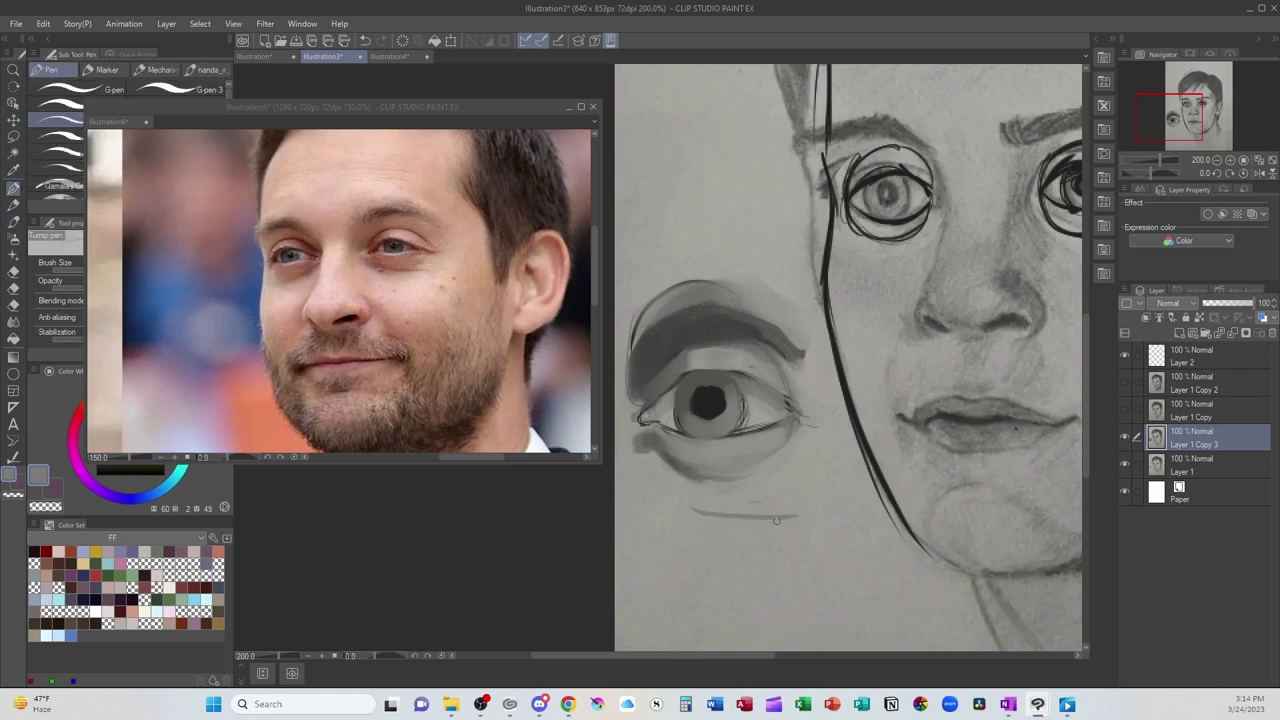
{"action": "left_click_drag", "start_coordinate": [690, 515], "coordinate": [736, 564]}
{"action": "mouse_move", "coordinate": [797, 515]}
{"action": "left_mouse_down"}
{"action": "mouse_move", "coordinate": [781, 550]}
{"action": "mouse_move", "coordinate": [742, 563]}
{"action": "left_mouse_up"}
Step: Draw a dark arrow pointing down at the socket shading above the eye sketch, and retrace its upper lid line
{"action": "left_click", "coordinate": [643, 243], "text": "alt"}
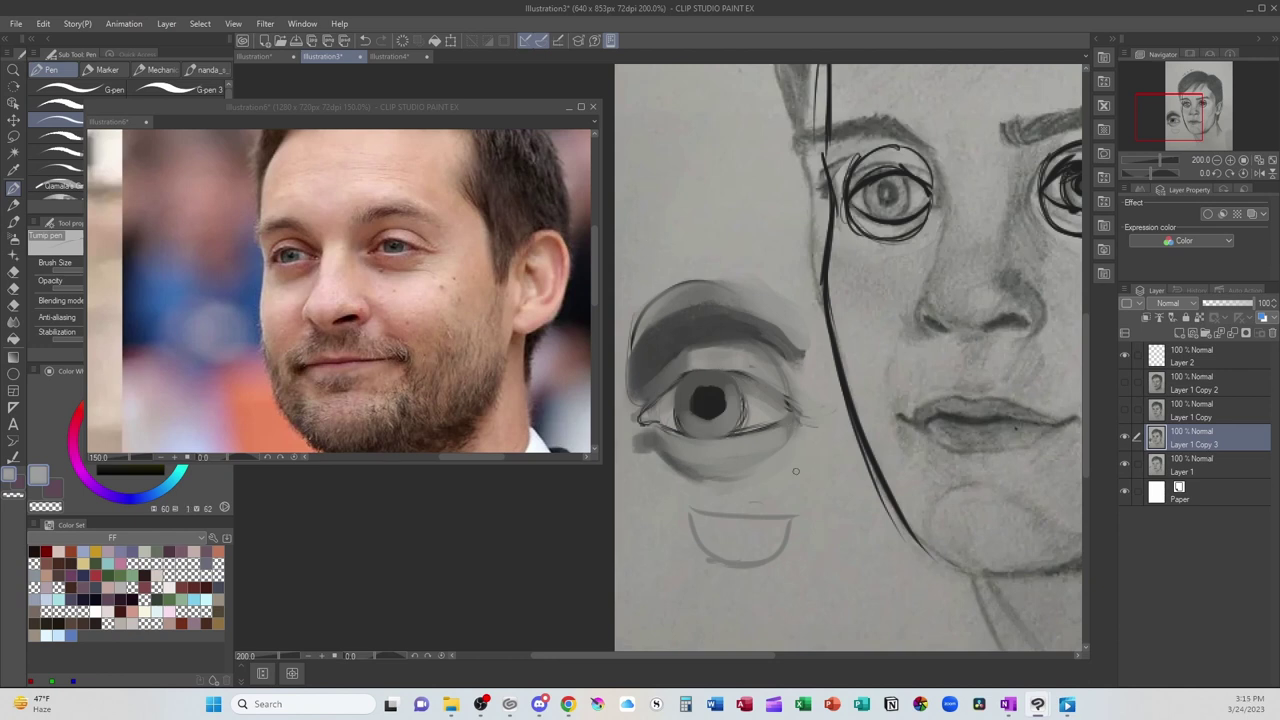
{"action": "left_click", "coordinate": [681, 346], "text": "alt"}
{"action": "mouse_move", "coordinate": [628, 220]}
{"action": "left_mouse_down"}
{"action": "mouse_move", "coordinate": [650, 288]}
{"action": "mouse_move", "coordinate": [660, 258]}
{"action": "left_mouse_up"}
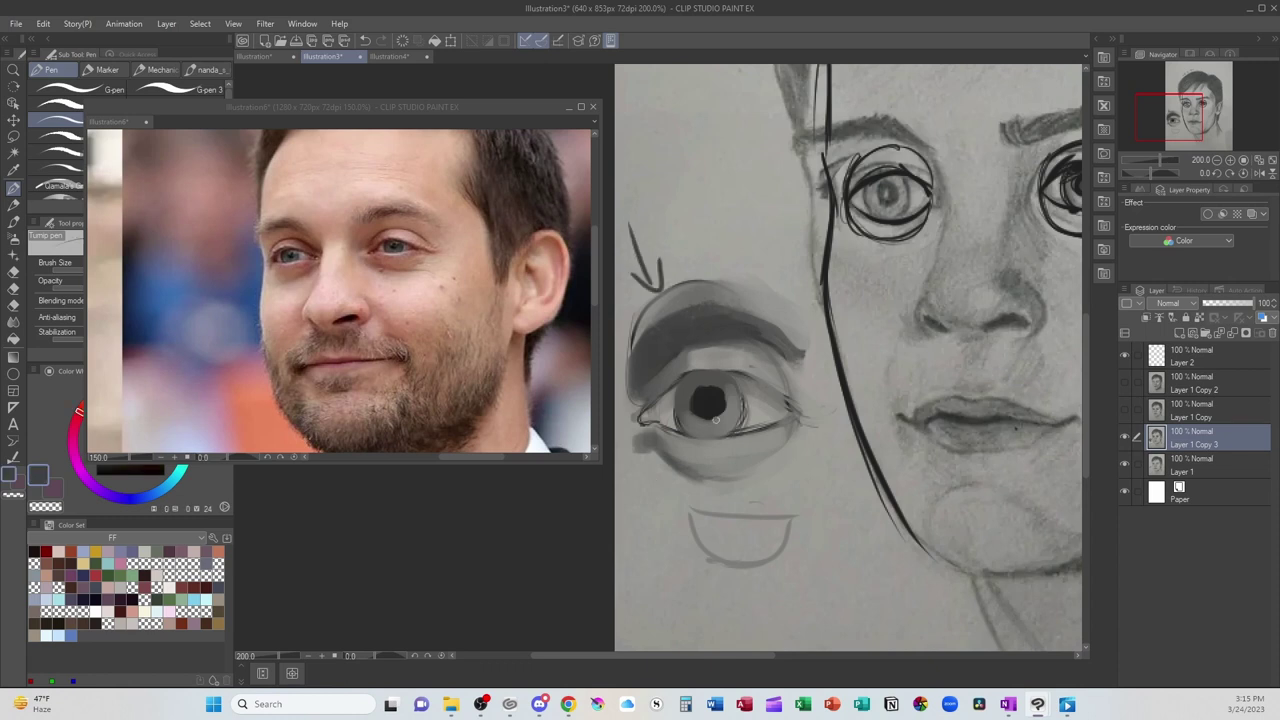
{"action": "mouse_move", "coordinate": [665, 393]}
{"action": "left_mouse_down"}
{"action": "mouse_move", "coordinate": [688, 372]}
{"action": "mouse_move", "coordinate": [669, 384]}
{"action": "mouse_move", "coordinate": [736, 379]}
{"action": "mouse_move", "coordinate": [718, 371]}
{"action": "mouse_move", "coordinate": [786, 400]}
{"action": "left_mouse_up"}
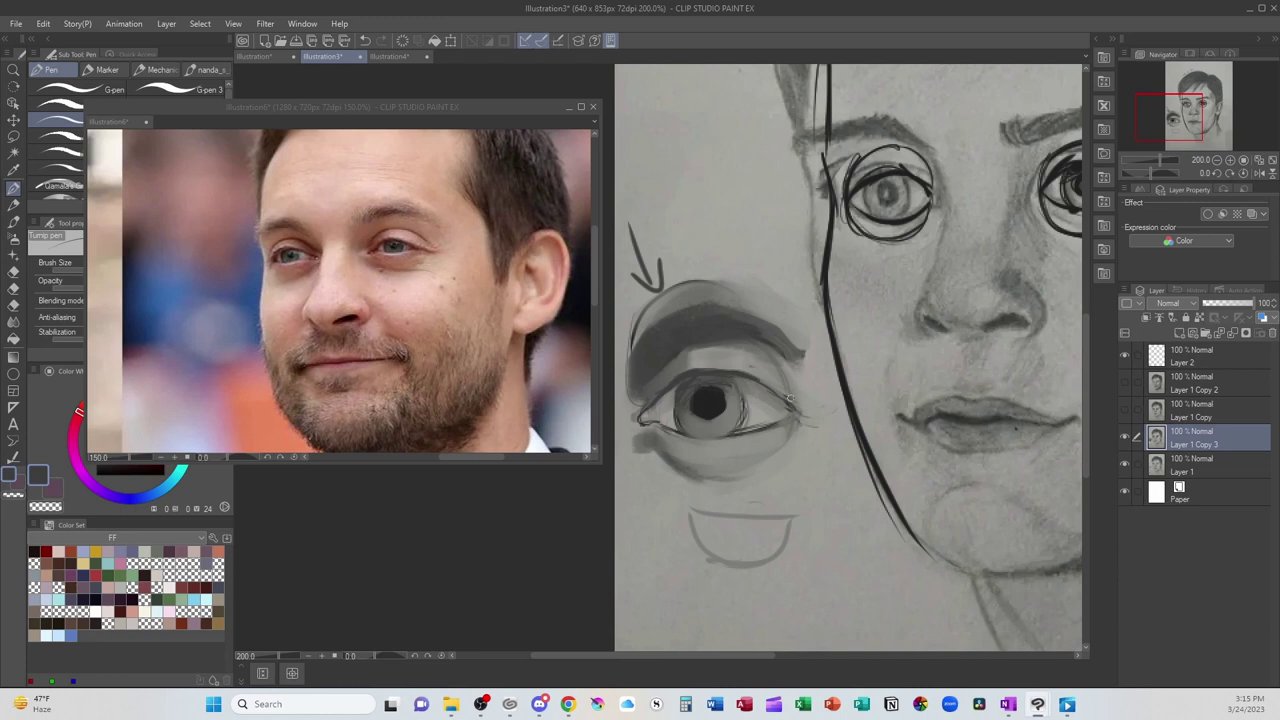
Step: Move the reference photo window off the colour wheel, pick a near-white, and pen highlights beside the pupil and along the sketch's lower lid
{"action": "left_click", "coordinate": [752, 186], "text": "alt"}
{"action": "left_click_drag", "start_coordinate": [358, 106], "coordinate": [378, 78]}
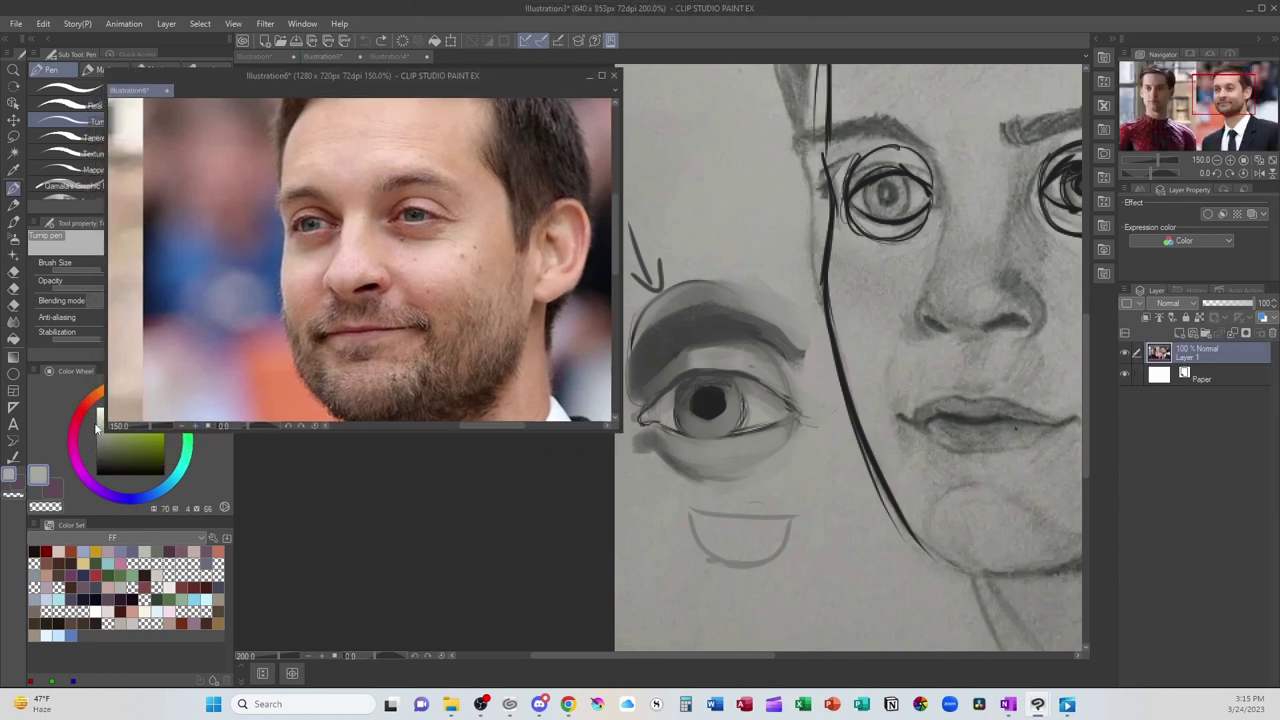
{"action": "left_click", "coordinate": [98, 428]}
{"action": "left_click", "coordinate": [719, 414]}
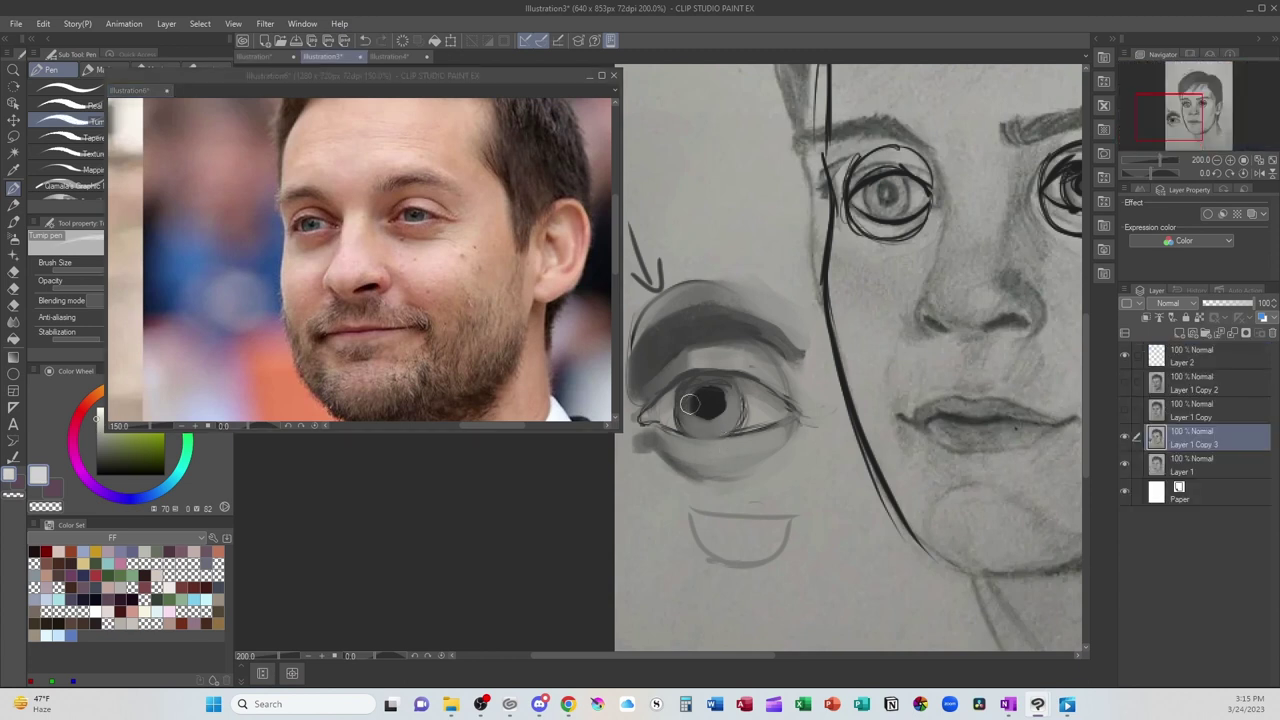
{"action": "mouse_move", "coordinate": [694, 393]}
{"action": "left_mouse_down"}
{"action": "mouse_move", "coordinate": [668, 408]}
{"action": "mouse_move", "coordinate": [691, 397]}
{"action": "mouse_move", "coordinate": [674, 402]}
{"action": "mouse_move", "coordinate": [725, 407]}
{"action": "mouse_move", "coordinate": [734, 415]}
{"action": "mouse_move", "coordinate": [721, 425]}
{"action": "mouse_move", "coordinate": [744, 406]}
{"action": "mouse_move", "coordinate": [688, 395]}
{"action": "mouse_move", "coordinate": [688, 432]}
{"action": "mouse_move", "coordinate": [665, 424]}
{"action": "mouse_move", "coordinate": [690, 436]}
{"action": "mouse_move", "coordinate": [671, 425]}
{"action": "mouse_move", "coordinate": [736, 428]}
{"action": "mouse_move", "coordinate": [699, 436]}
{"action": "mouse_move", "coordinate": [749, 463]}
{"action": "mouse_move", "coordinate": [725, 418]}
{"action": "mouse_move", "coordinate": [730, 450]}
{"action": "mouse_move", "coordinate": [671, 432]}
{"action": "mouse_move", "coordinate": [696, 440]}
{"action": "mouse_move", "coordinate": [784, 417]}
{"action": "mouse_move", "coordinate": [665, 431]}
{"action": "mouse_move", "coordinate": [763, 428]}
{"action": "mouse_move", "coordinate": [724, 428]}
{"action": "left_mouse_up"}
Step: Blend lighter and darker sampled greys into the lower iris and eye white of the eye sketch with a smaller brush
{"action": "left_click", "coordinate": [731, 422], "text": "alt"}
{"action": "key", "text": "b"}
{"action": "left_click", "coordinate": [685, 399], "text": "alt"}
{"action": "key", "text": "ctrl+z"}
{"action": "key", "text": "["}
{"action": "left_click", "coordinate": [709, 425], "text": "alt"}
{"action": "left_click", "coordinate": [720, 437], "text": "alt"}
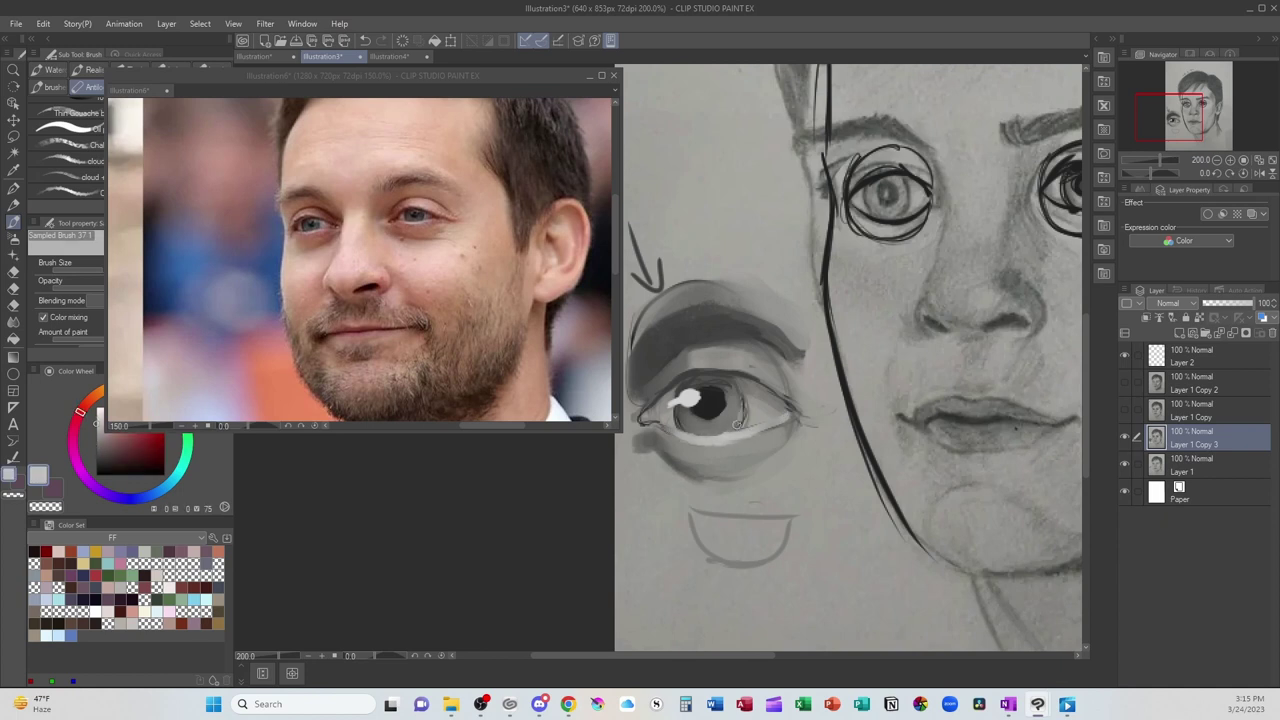
{"action": "mouse_move", "coordinate": [720, 425]}
{"action": "left_mouse_down"}
{"action": "mouse_move", "coordinate": [738, 405]}
{"action": "mouse_move", "coordinate": [743, 420]}
{"action": "left_mouse_up"}
{"action": "scroll", "coordinate": [695, 452], "scroll_direction": "down", "scroll_amount": 1}
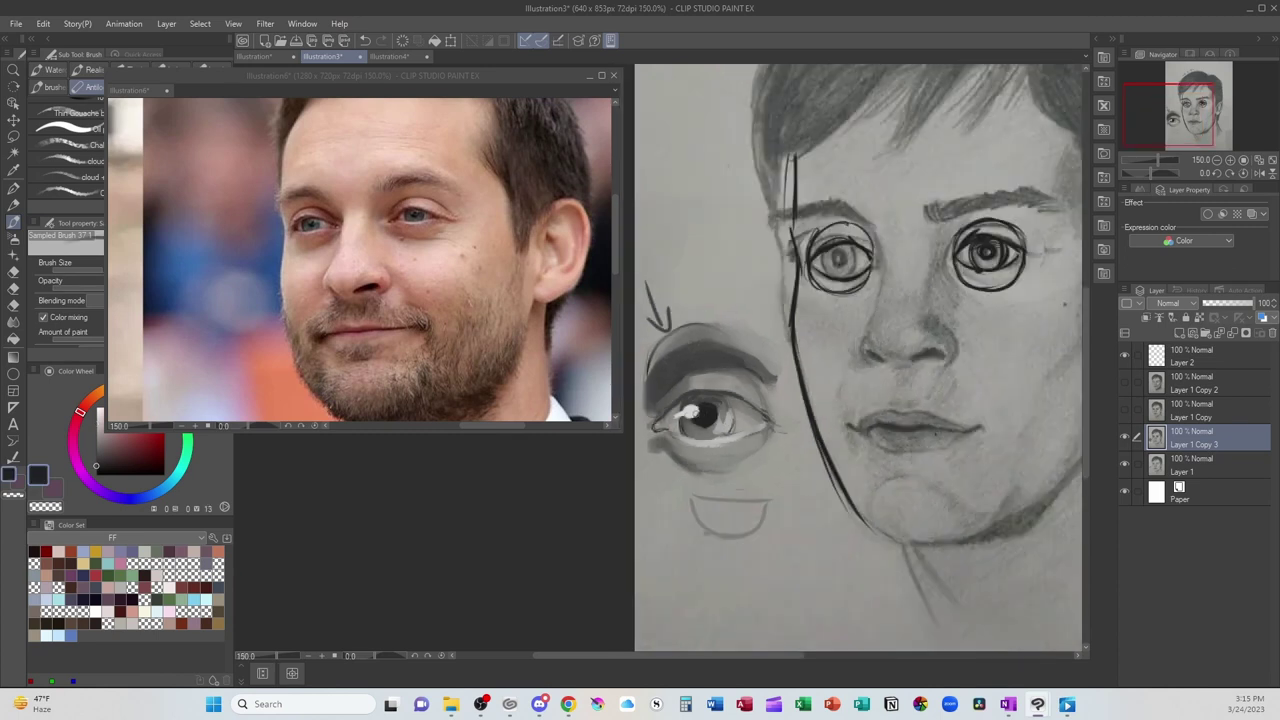
{"action": "left_click", "coordinate": [679, 416], "text": "alt"}
Step: Try a light grey vertical brush stroke on the reference photo from the brow past the nose to the chin
{"action": "left_click", "coordinate": [415, 237]}
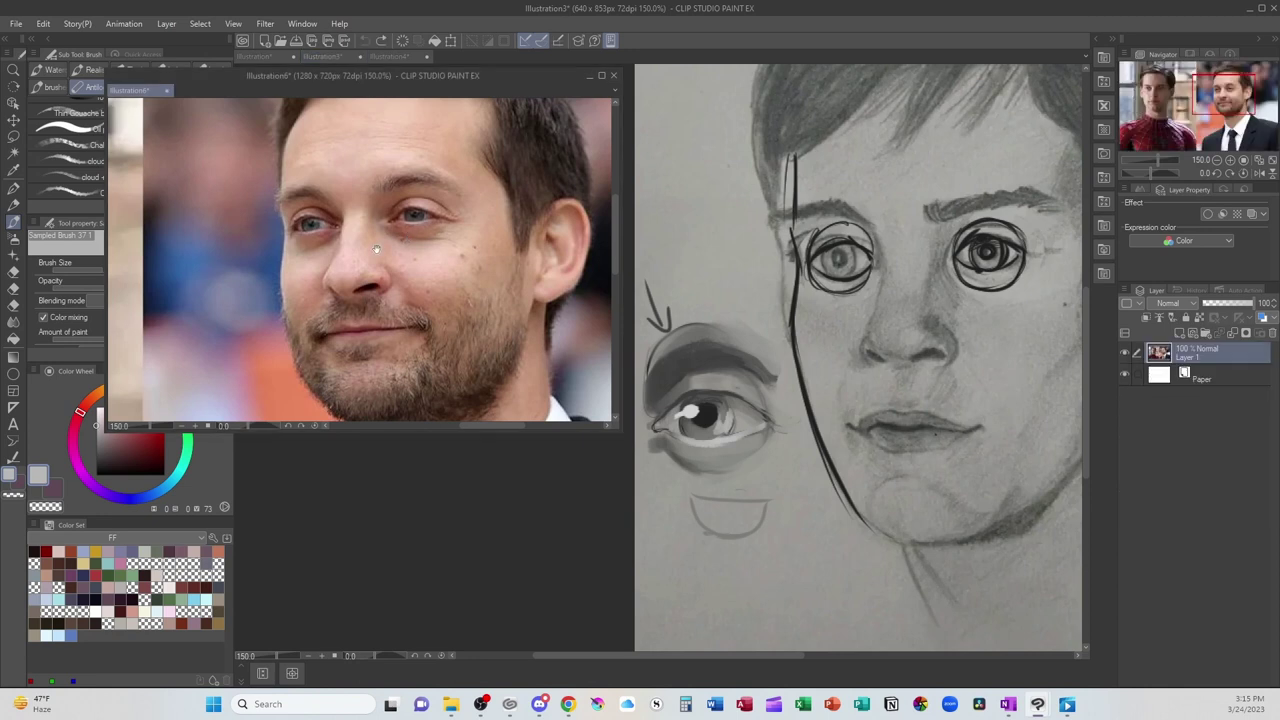
{"action": "mouse_move", "coordinate": [376, 248]}
{"action": "left_mouse_down"}
{"action": "mouse_move", "coordinate": [469, 312]}
{"action": "mouse_move", "coordinate": [390, 267]}
{"action": "left_mouse_up"}
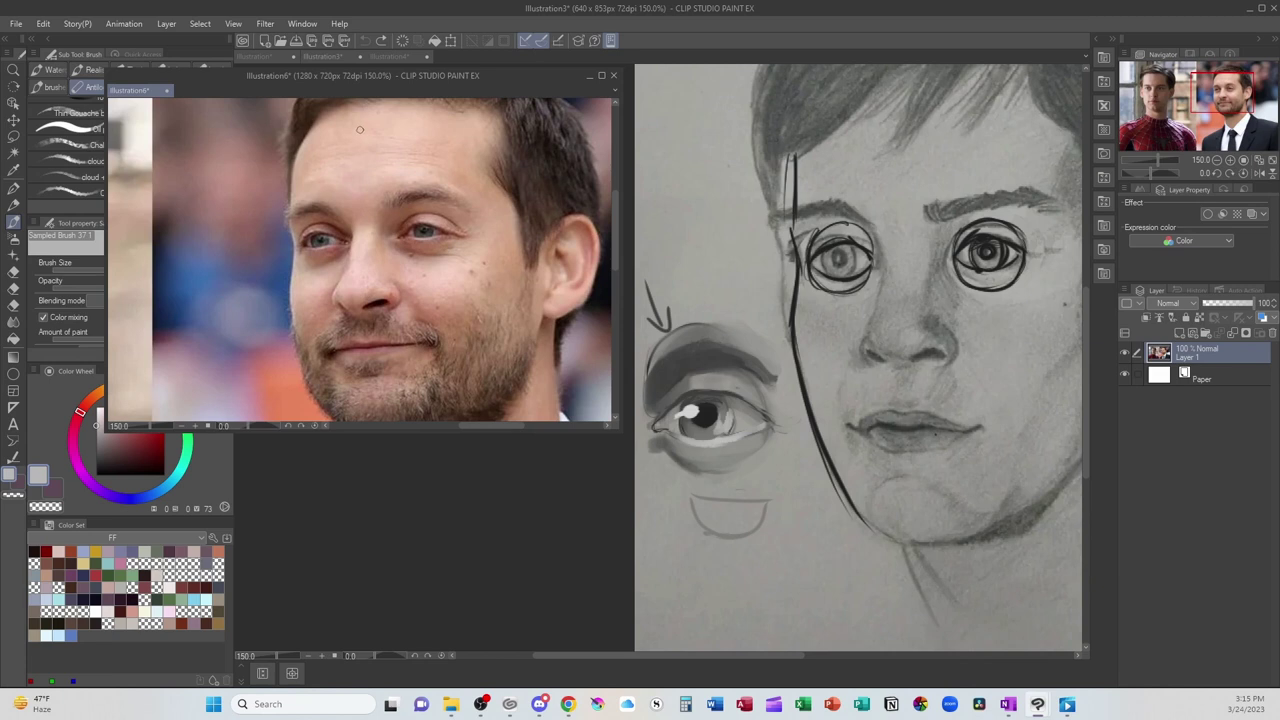
{"action": "left_click_drag", "start_coordinate": [350, 200], "coordinate": [356, 414]}
{"action": "key", "text": "ctrl+z"}
Step: Try brush marks on the reference photo below the eye nearest the ear and over both eyes
{"action": "left_click", "coordinate": [400, 237]}
{"action": "left_click_drag", "start_coordinate": [386, 258], "coordinate": [478, 263]}
{"action": "left_click_drag", "start_coordinate": [322, 219], "coordinate": [346, 229]}
{"action": "key", "text": "ctrl+z"}
{"action": "left_click_drag", "start_coordinate": [406, 229], "coordinate": [452, 232]}
{"action": "key", "text": "ctrl+z"}
Step: Try brush marks on the reference photo around the eye farthest from the ear and along that edge of the forehead
{"action": "mouse_move", "coordinate": [341, 240]}
{"action": "left_mouse_down"}
{"action": "mouse_move", "coordinate": [321, 228]}
{"action": "mouse_move", "coordinate": [303, 246]}
{"action": "left_mouse_up"}
{"action": "left_click_drag", "start_coordinate": [311, 228], "coordinate": [323, 240]}
{"action": "key", "text": "ctrl+z"}
{"action": "left_click", "coordinate": [306, 251]}
{"action": "key", "text": "ctrl+z"}
{"action": "left_click_drag", "start_coordinate": [292, 170], "coordinate": [290, 216]}
{"action": "key", "text": "ctrl+z"}
Step: View the whole portrait with Layer 1 Copy 3 hidden, and set up a thin dark red pen for the reference photo
{"action": "left_click", "coordinate": [988, 449]}
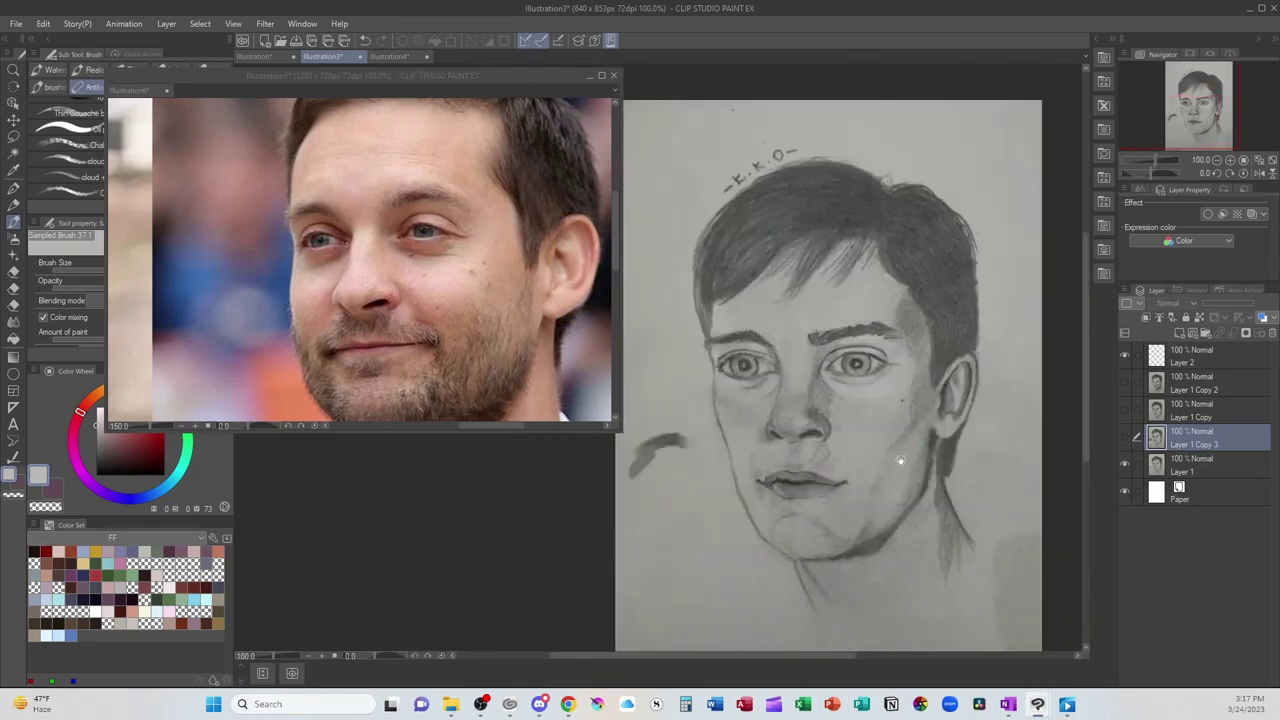
{"action": "mouse_move", "coordinate": [884, 489]}
{"action": "left_mouse_down"}
{"action": "mouse_move", "coordinate": [863, 414]}
{"action": "mouse_move", "coordinate": [875, 426]}
{"action": "left_mouse_up"}
{"action": "left_click", "coordinate": [500, 286]}
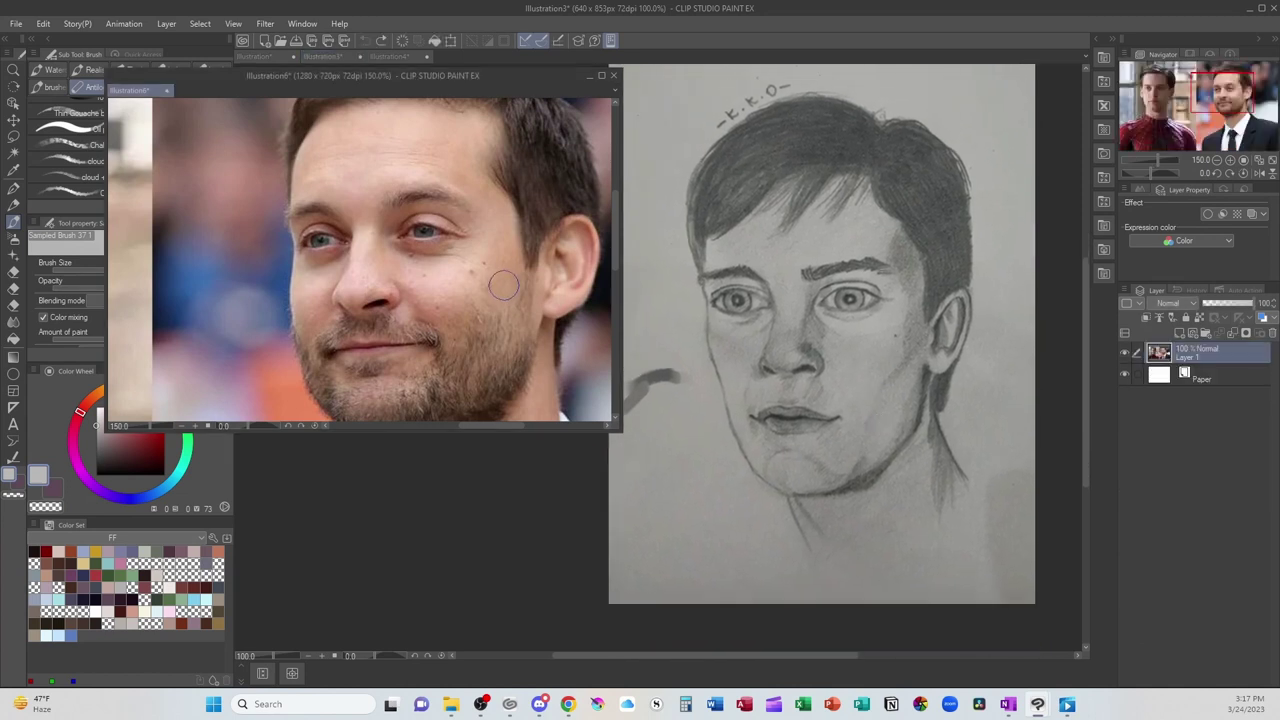
{"action": "key", "text": "p"}
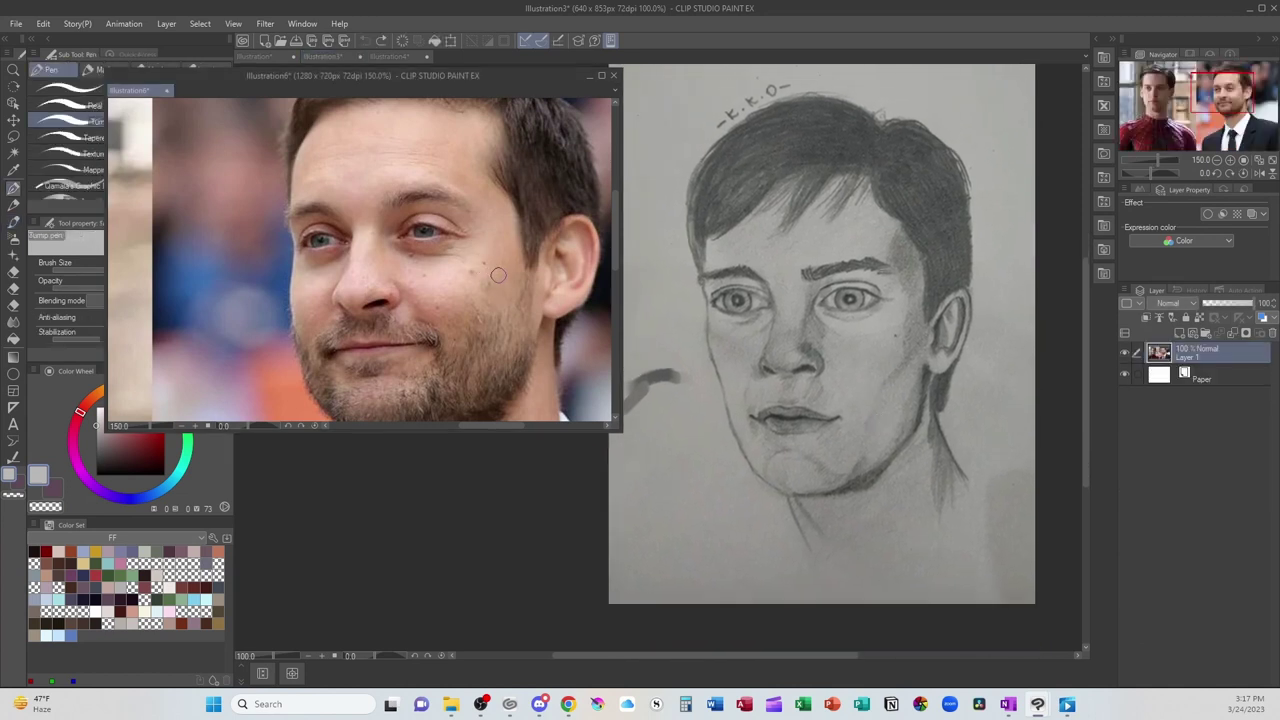
{"action": "left_click", "coordinate": [153, 443]}
{"action": "key", "text": "bracketleft"}
{"action": "key", "text": "bracketleft"}
{"action": "key", "text": "bracketleft"}
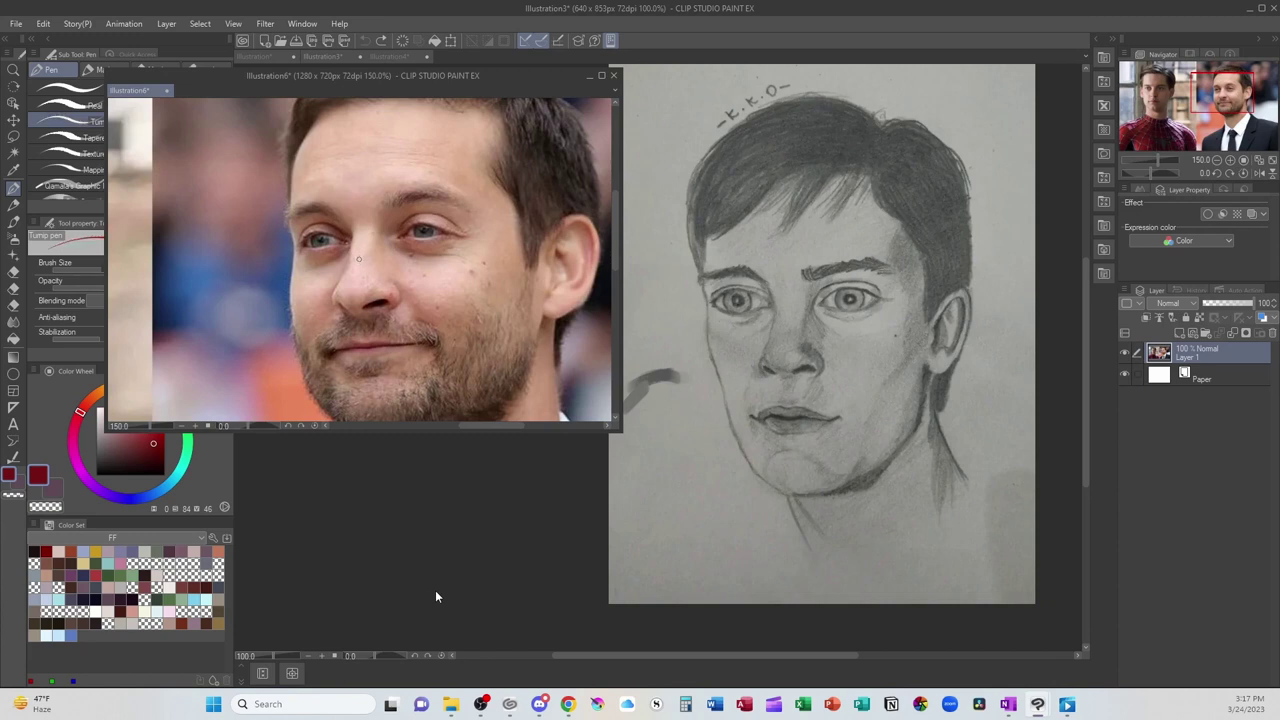
Step: Outline the shadow edge from temple to jaw on the reference photo in dark red, and hatch the side plane of the face
{"action": "mouse_move", "coordinate": [483, 125]}
{"action": "left_mouse_down"}
{"action": "mouse_move", "coordinate": [448, 188]}
{"action": "mouse_move", "coordinate": [477, 237]}
{"action": "mouse_move", "coordinate": [472, 300]}
{"action": "mouse_move", "coordinate": [410, 296]}
{"action": "mouse_move", "coordinate": [468, 303]}
{"action": "mouse_move", "coordinate": [473, 291]}
{"action": "mouse_move", "coordinate": [425, 308]}
{"action": "mouse_move", "coordinate": [457, 399]}
{"action": "left_mouse_up"}
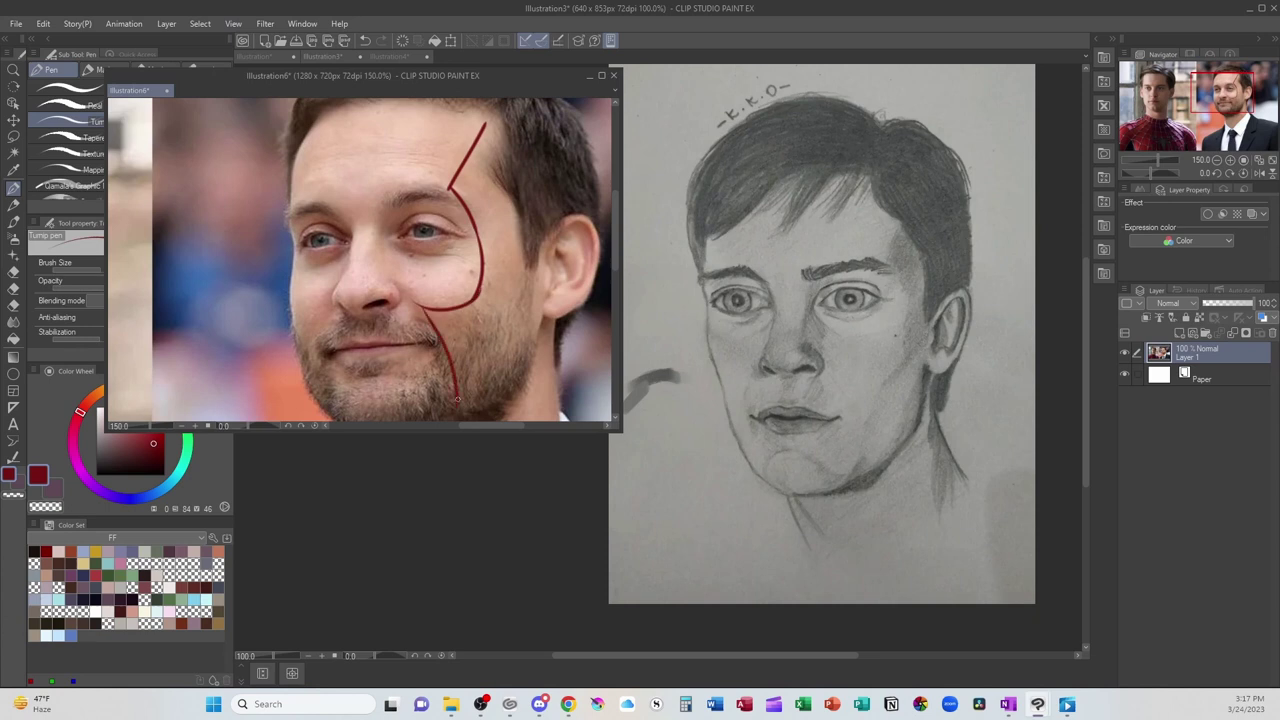
{"action": "left_click_drag", "start_coordinate": [486, 141], "coordinate": [461, 186]}
{"action": "left_click_drag", "start_coordinate": [490, 166], "coordinate": [474, 225]}
{"action": "mouse_move", "coordinate": [505, 195]}
{"action": "left_mouse_down"}
{"action": "mouse_move", "coordinate": [475, 250]}
{"action": "mouse_move", "coordinate": [486, 268]}
{"action": "left_mouse_up"}
{"action": "left_click_drag", "start_coordinate": [522, 233], "coordinate": [469, 324]}
{"action": "left_click_drag", "start_coordinate": [529, 262], "coordinate": [468, 356]}
{"action": "left_click_drag", "start_coordinate": [532, 309], "coordinate": [467, 391]}
{"action": "left_click_drag", "start_coordinate": [541, 340], "coordinate": [494, 390]}
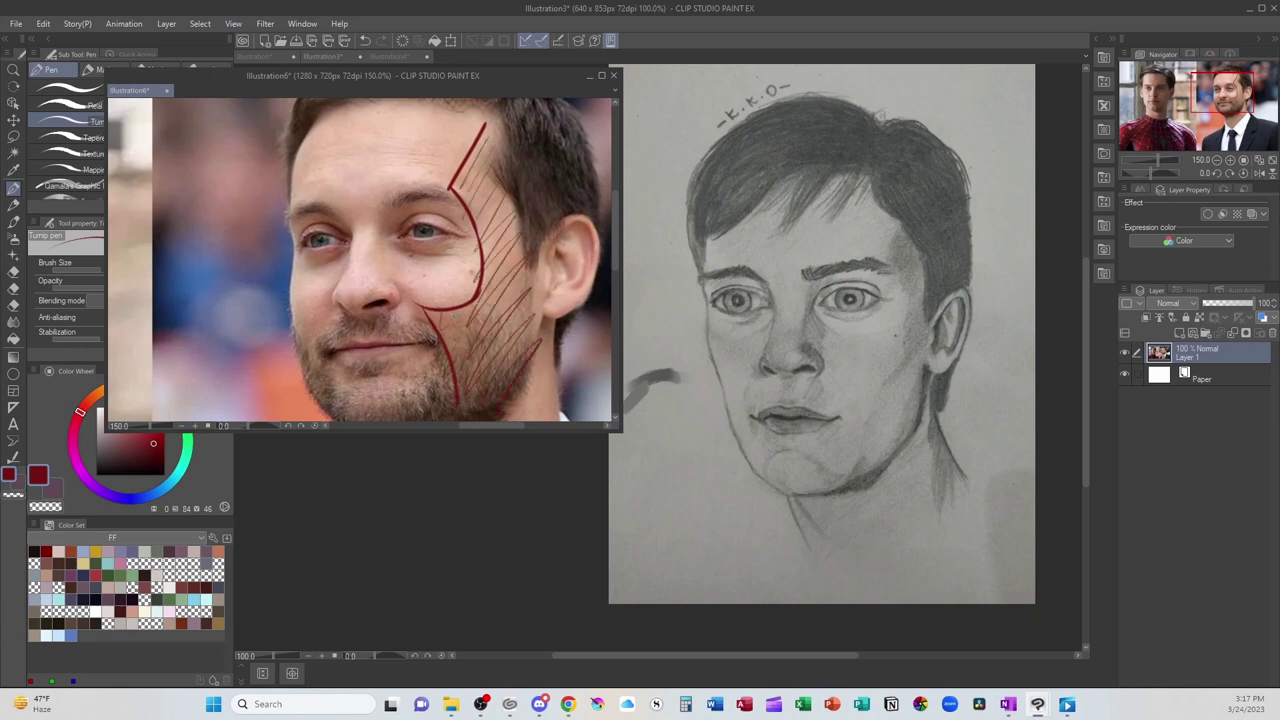
{"action": "left_click_drag", "start_coordinate": [474, 306], "coordinate": [446, 336]}
{"action": "left_click_drag", "start_coordinate": [473, 308], "coordinate": [452, 352]}
{"action": "mouse_move", "coordinate": [490, 330]}
{"action": "left_mouse_down"}
{"action": "mouse_move", "coordinate": [456, 366]}
{"action": "mouse_move", "coordinate": [472, 388]}
{"action": "left_mouse_up"}
Step: Undo the dark red shadow outline and hatching on the reference photo
{"action": "key", "text": "ctrl+z"}
{"action": "key", "text": "ctrl+z"}
{"action": "key", "text": "ctrl+z"}
{"action": "key", "text": "ctrl+z"}
{"action": "key", "text": "ctrl+z"}
{"action": "key", "text": "ctrl+z"}
{"action": "key", "text": "ctrl+z"}
{"action": "key", "text": "ctrl+z"}
{"action": "key", "text": "ctrl+z"}
{"action": "key", "text": "ctrl+z"}
{"action": "key", "text": "ctrl+z"}
{"action": "key", "text": "ctrl+z"}
{"action": "key", "text": "ctrl+z"}
{"action": "key", "text": "ctrl+z"}
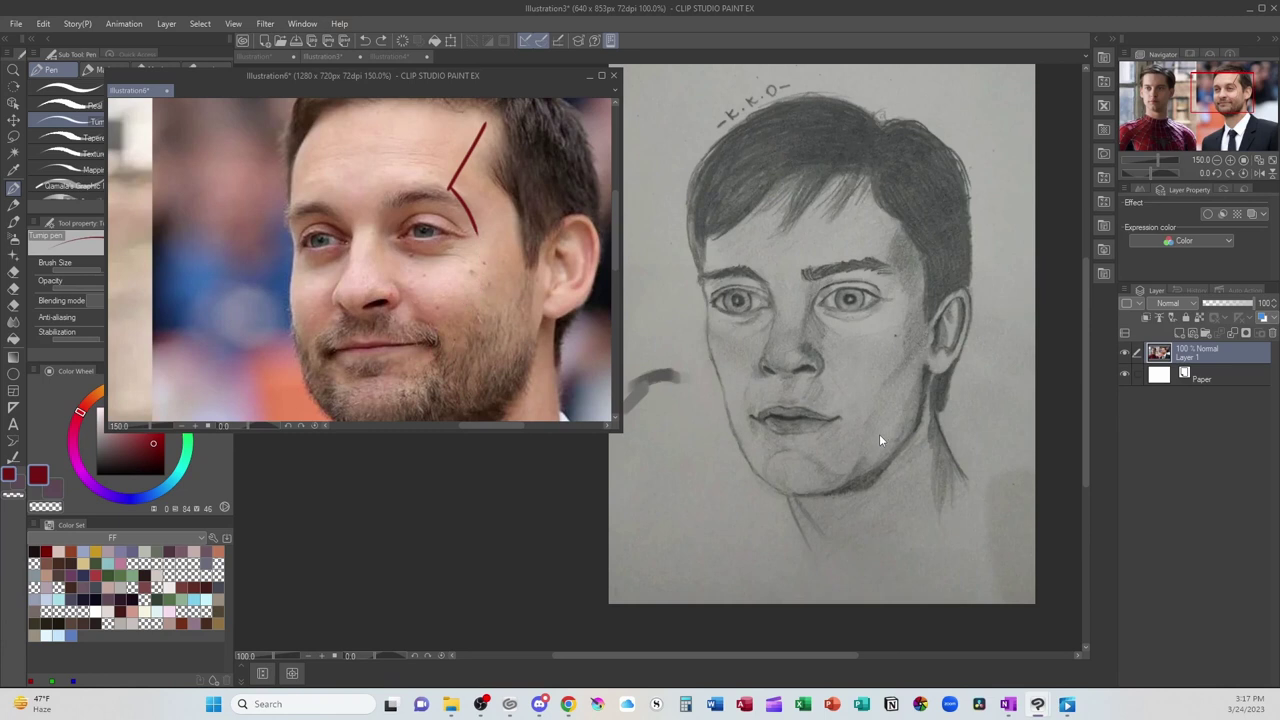
Step: Make the portrait's Layer 1 active, and try a dark red shadow edge from the temple down the cheek to the jaw
{"action": "left_click", "coordinate": [894, 240]}
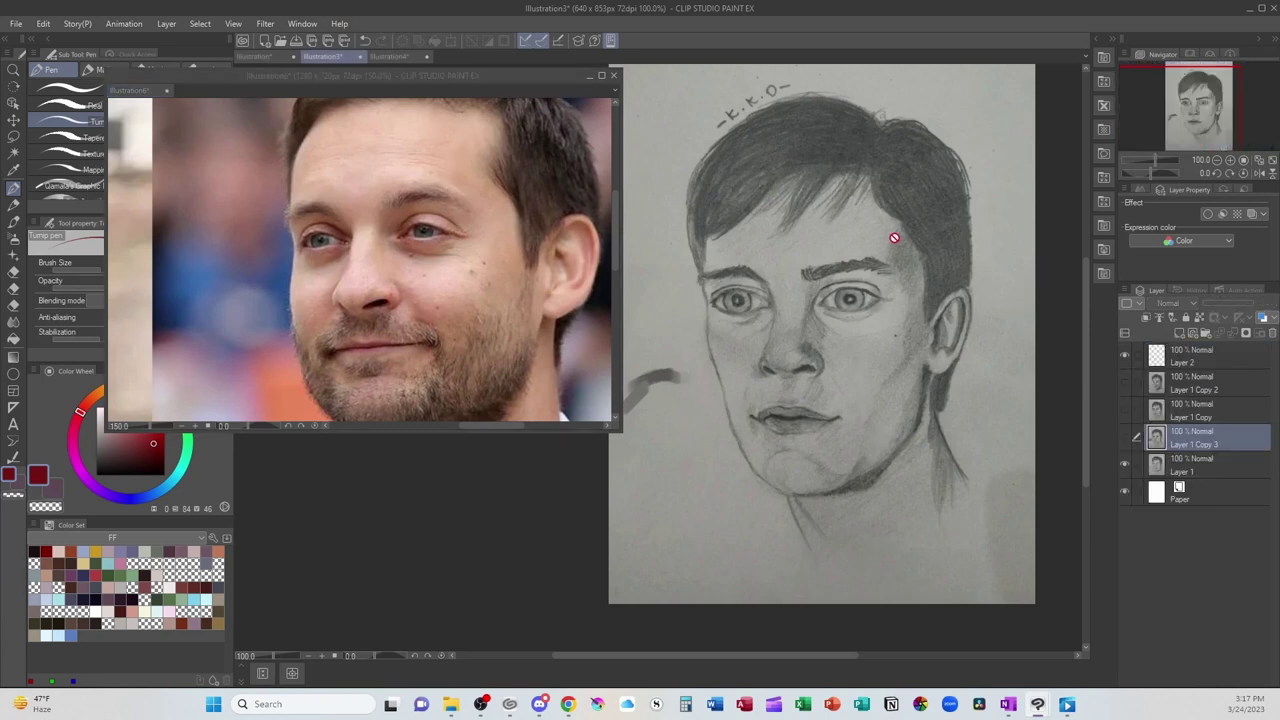
{"action": "left_click", "coordinate": [1200, 464]}
{"action": "mouse_move", "coordinate": [894, 241]}
{"action": "left_mouse_down"}
{"action": "mouse_move", "coordinate": [908, 348]}
{"action": "mouse_move", "coordinate": [846, 487]}
{"action": "mouse_move", "coordinate": [925, 395]}
{"action": "mouse_move", "coordinate": [922, 414]}
{"action": "left_mouse_up"}
{"action": "key", "text": "ctrl+z"}
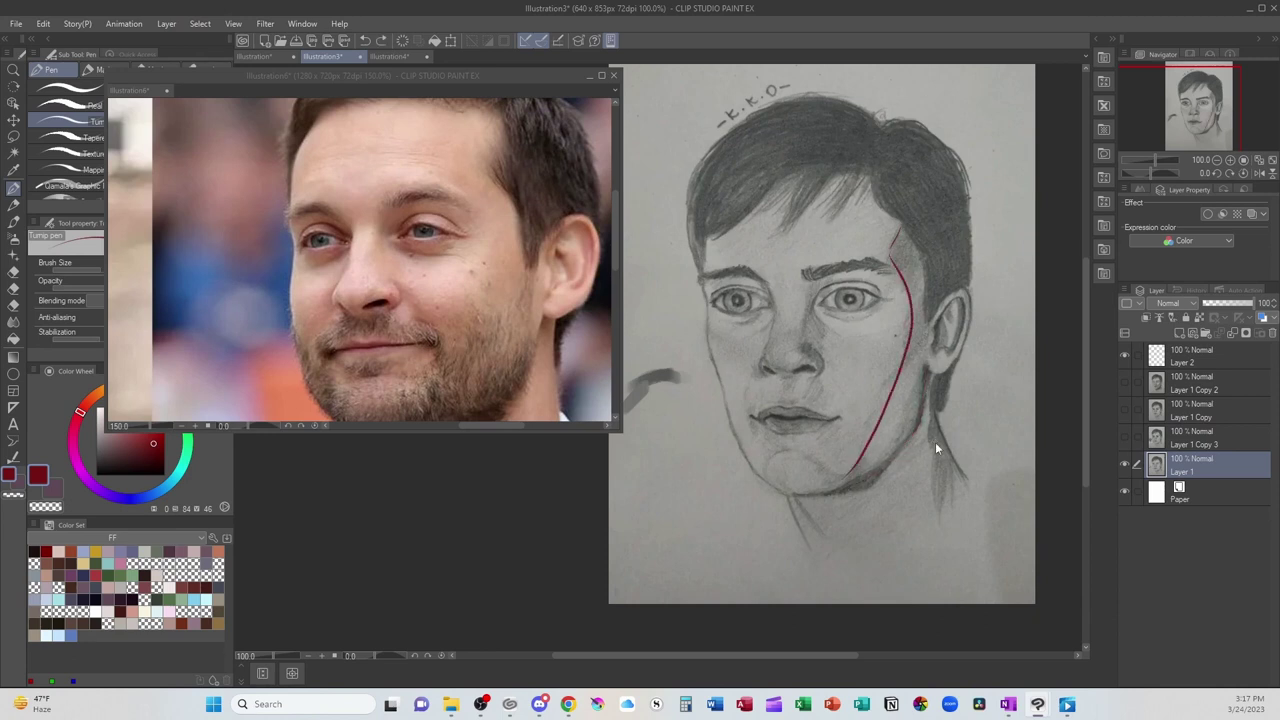
{"action": "key", "text": "ctrl+z"}
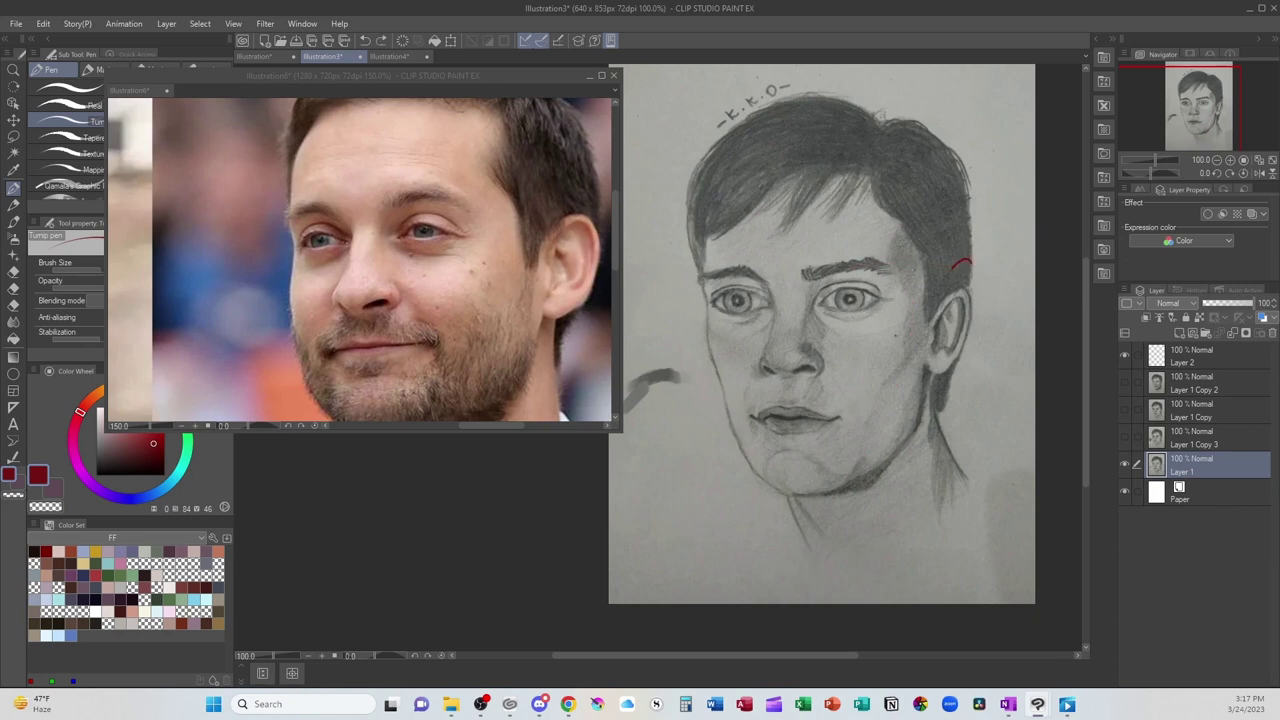
Step: Try dark red guide lines from the portrait's brow and nose base past the ear, joined by a line beside the ear
{"action": "left_click_drag", "start_coordinate": [880, 268], "coordinate": [984, 264]}
{"action": "left_click_drag", "start_coordinate": [795, 373], "coordinate": [979, 365]}
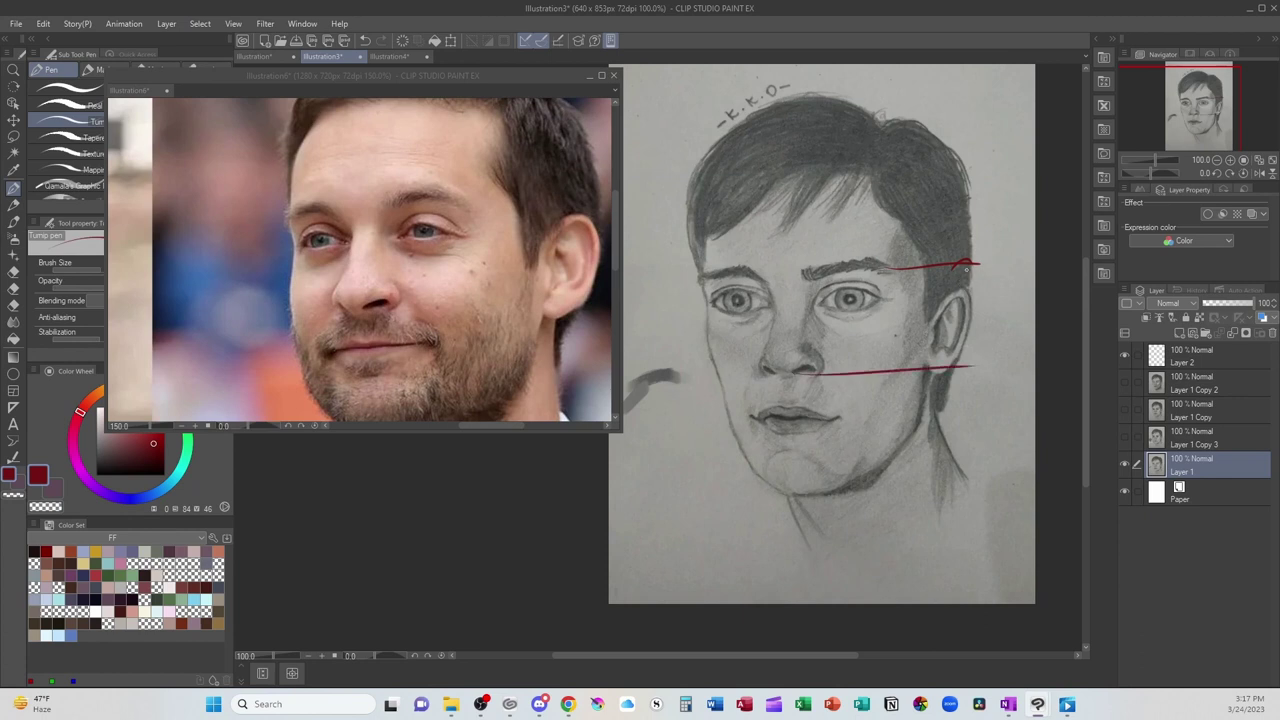
{"action": "left_click_drag", "start_coordinate": [977, 267], "coordinate": [975, 342]}
{"action": "key", "text": "ctrl+z"}
{"action": "key", "text": "ctrl+z"}
{"action": "key", "text": "ctrl+z"}
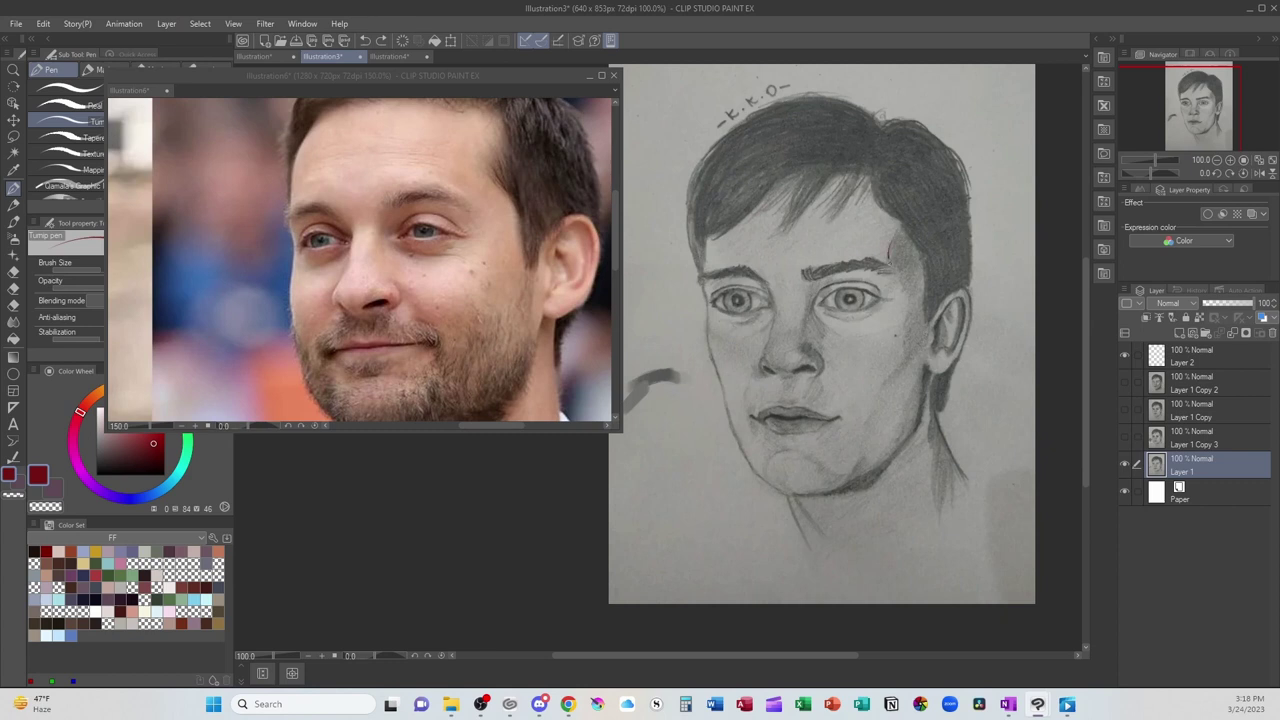
Step: Try a closed dark red outline around the portrait's side plane, from the temple down to the jaw and back beside the ear
{"action": "mouse_move", "coordinate": [889, 248]}
{"action": "left_mouse_down"}
{"action": "mouse_move", "coordinate": [899, 372]}
{"action": "mouse_move", "coordinate": [831, 486]}
{"action": "mouse_move", "coordinate": [897, 456]}
{"action": "mouse_move", "coordinate": [942, 354]}
{"action": "mouse_move", "coordinate": [914, 238]}
{"action": "left_mouse_up"}
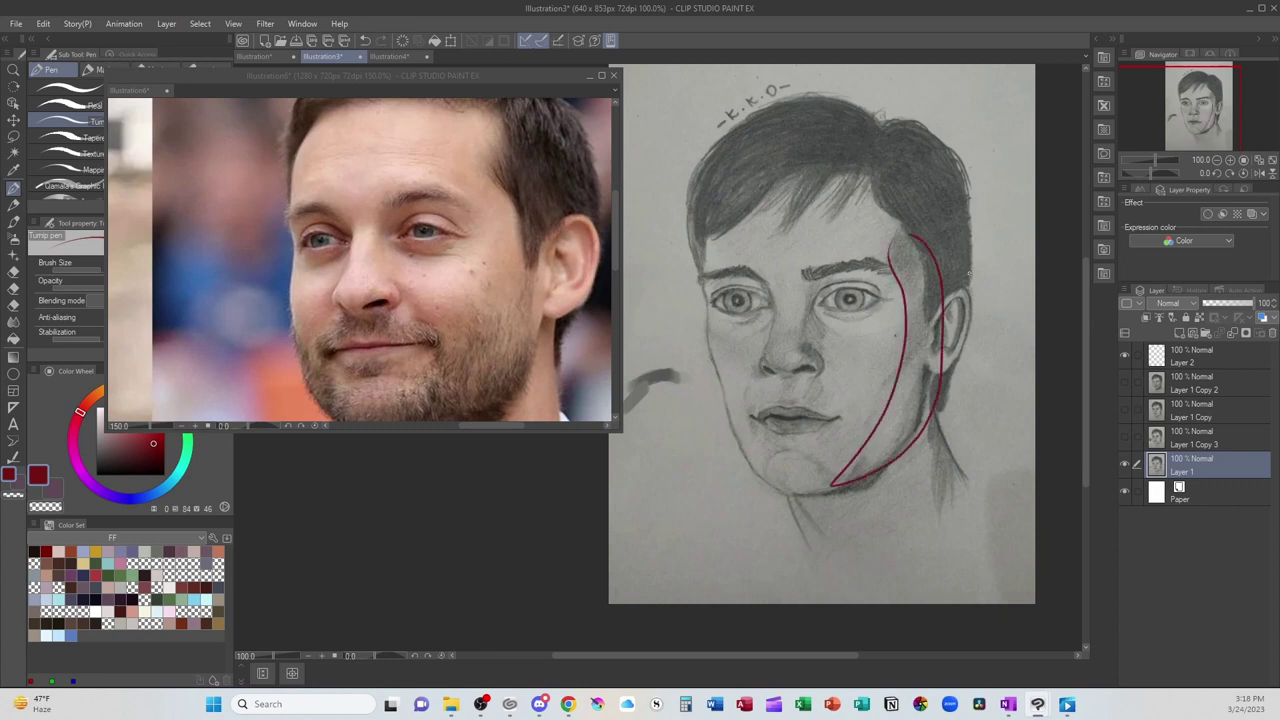
{"action": "key", "text": "ctrl+z"}
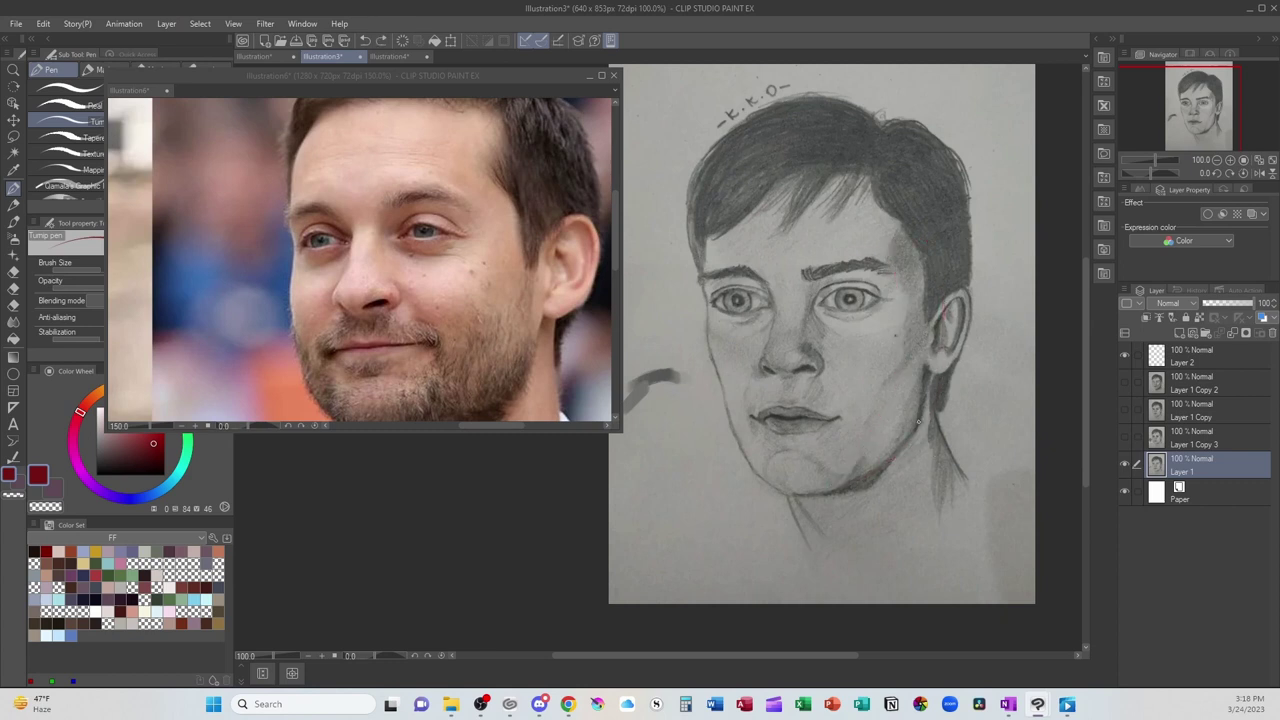
Step: Paint a dark grey arrow in the background pointing at the front of the portrait's hair, using a brush and a tone sampled from the hair
{"action": "key", "text": "b"}
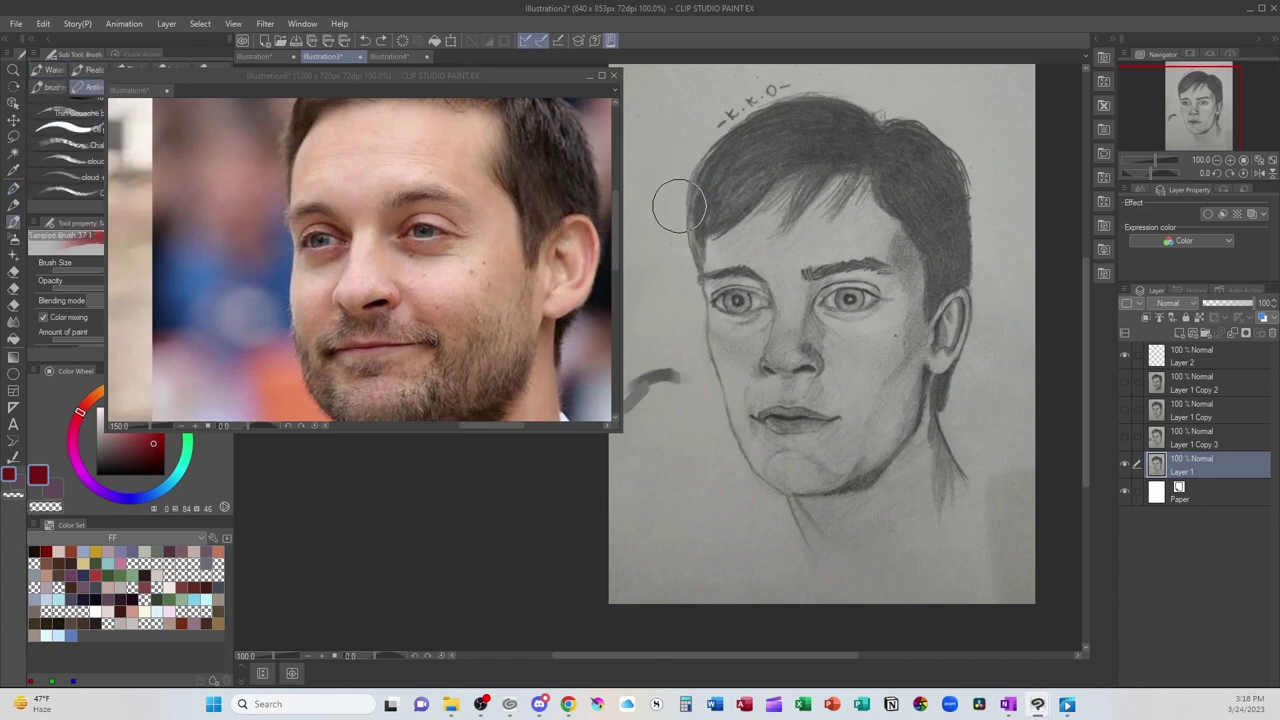
{"action": "left_click", "coordinate": [660, 114], "text": "alt"}
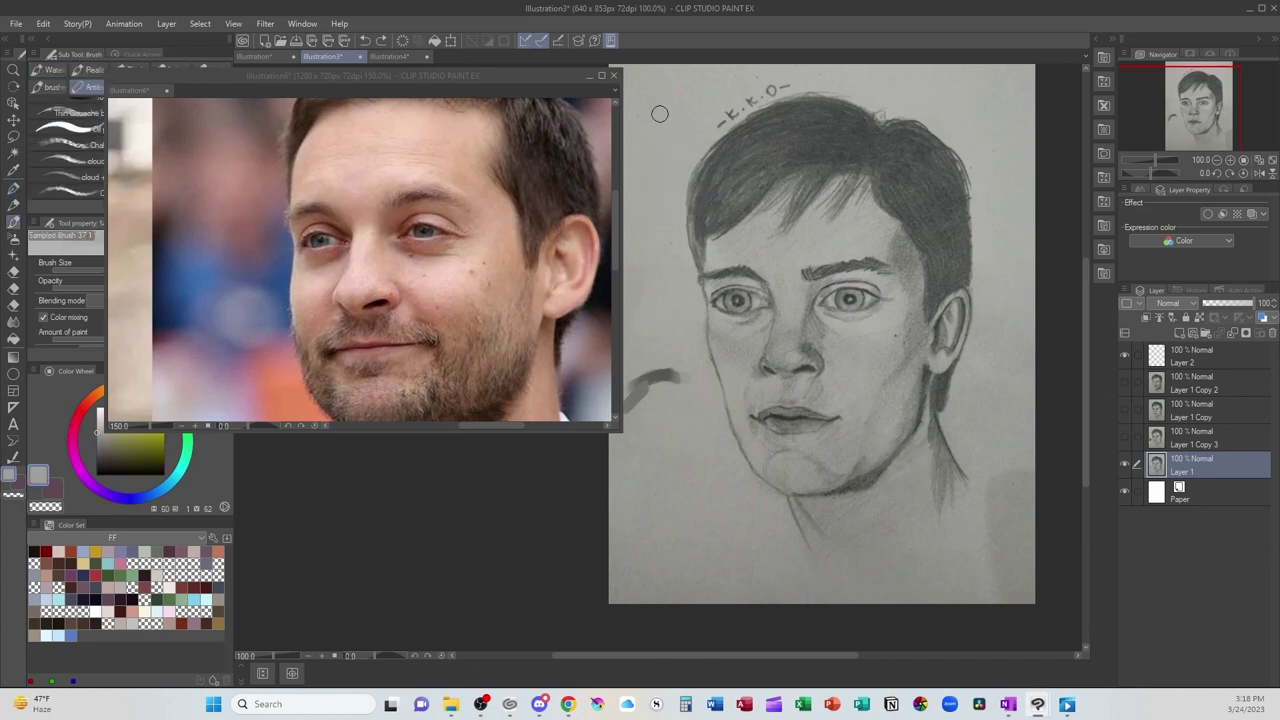
{"action": "left_click", "coordinate": [734, 170], "text": "alt"}
{"action": "left_click_drag", "start_coordinate": [650, 101], "coordinate": [686, 162]}
{"action": "left_click_drag", "start_coordinate": [695, 116], "coordinate": [686, 168]}
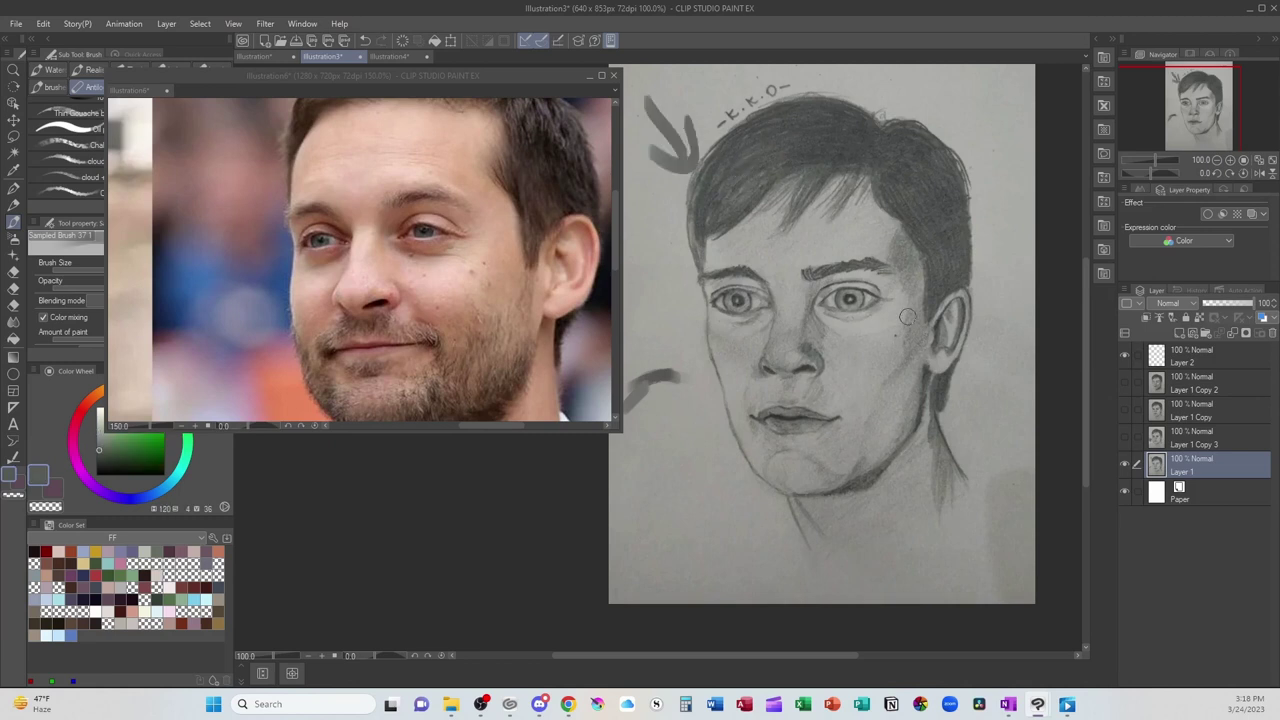
Step: Try grey brush shading on the side plane from temple to jaw, on the ear, and between the inner eye and nose
{"action": "mouse_move", "coordinate": [900, 235]}
{"action": "left_mouse_down"}
{"action": "mouse_move", "coordinate": [910, 371]}
{"action": "mouse_move", "coordinate": [909, 316]}
{"action": "mouse_move", "coordinate": [847, 483]}
{"action": "mouse_move", "coordinate": [873, 468]}
{"action": "mouse_move", "coordinate": [925, 389]}
{"action": "mouse_move", "coordinate": [899, 430]}
{"action": "mouse_move", "coordinate": [889, 404]}
{"action": "mouse_move", "coordinate": [925, 338]}
{"action": "mouse_move", "coordinate": [900, 405]}
{"action": "mouse_move", "coordinate": [909, 363]}
{"action": "mouse_move", "coordinate": [920, 369]}
{"action": "mouse_move", "coordinate": [908, 239]}
{"action": "mouse_move", "coordinate": [921, 332]}
{"action": "left_mouse_up"}
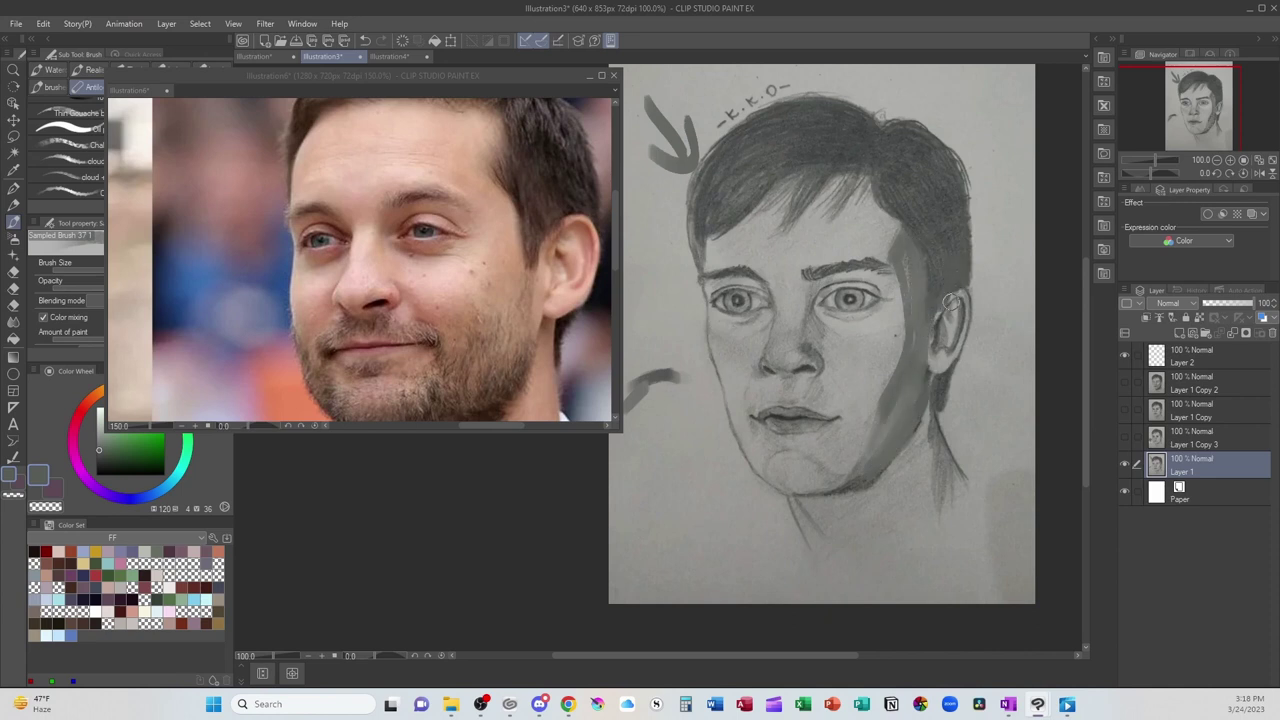
{"action": "left_click", "coordinate": [942, 288], "text": "alt"}
{"action": "mouse_move", "coordinate": [938, 288]}
{"action": "left_mouse_down"}
{"action": "mouse_move", "coordinate": [962, 265]}
{"action": "mouse_move", "coordinate": [954, 335]}
{"action": "left_mouse_up"}
{"action": "left_click", "coordinate": [903, 402], "text": "alt"}
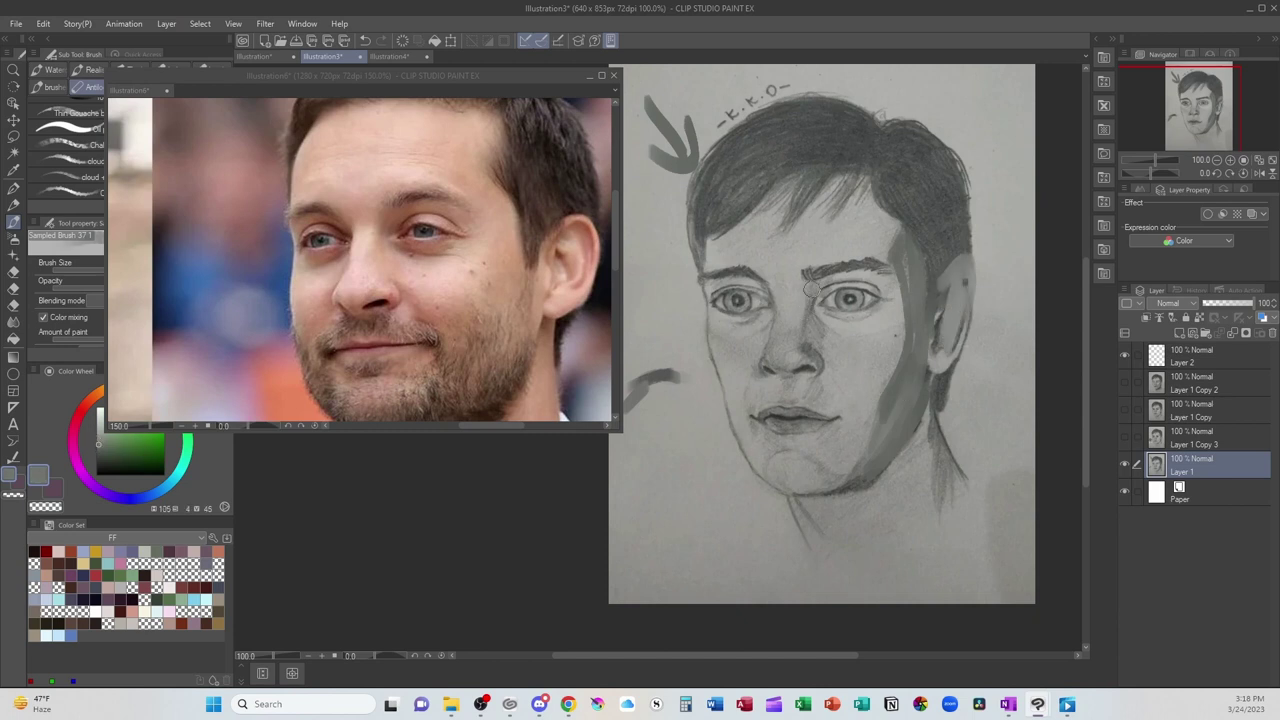
{"action": "left_click_drag", "start_coordinate": [810, 288], "coordinate": [818, 326]}
{"action": "left_click", "coordinate": [776, 410], "text": "alt"}
Step: Undo the grey shading on the portrait's side plane, ear and nose bridge, keeping the arrow beside the hair
{"action": "key", "text": "ctrl+z"}
{"action": "key", "text": "ctrl+z"}
{"action": "key", "text": "ctrl+z"}
{"action": "key", "text": "ctrl+z"}
{"action": "key", "text": "ctrl+z"}
{"action": "key", "text": "ctrl+z"}
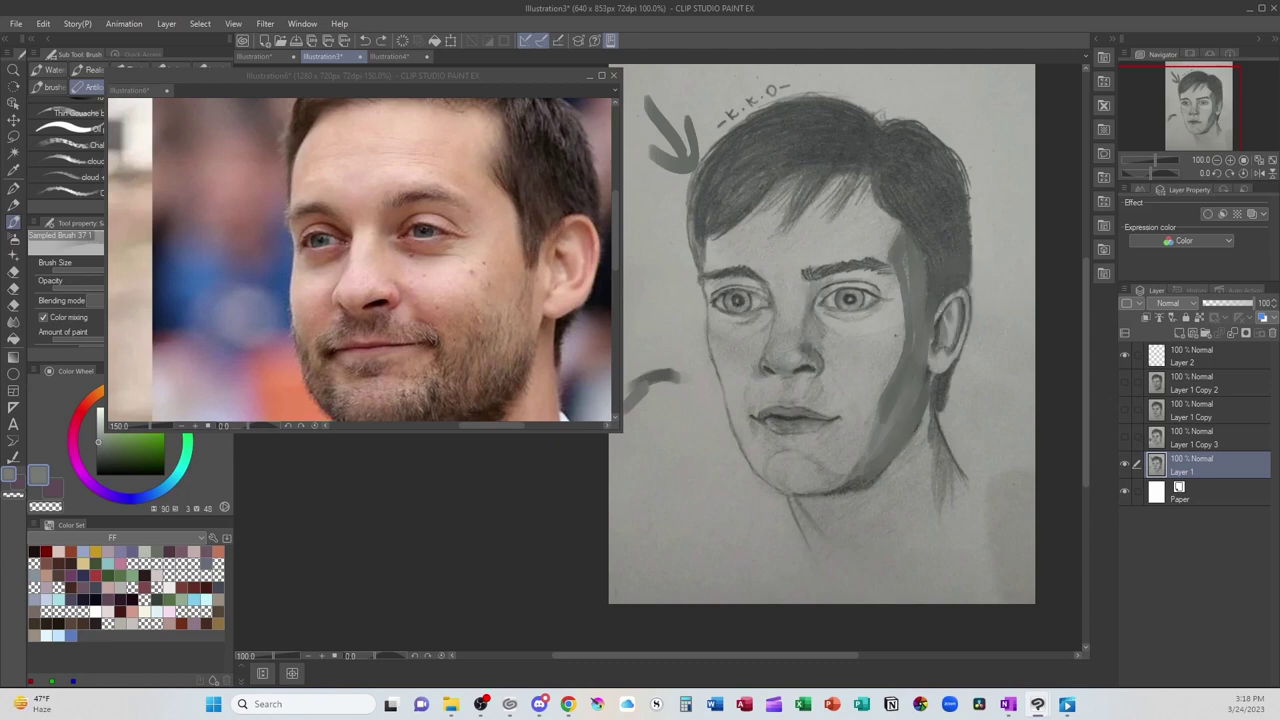
{"action": "key", "text": "ctrl+z"}
{"action": "key", "text": "ctrl+z"}
{"action": "key", "text": "ctrl+z"}
{"action": "key", "text": "ctrl+z"}
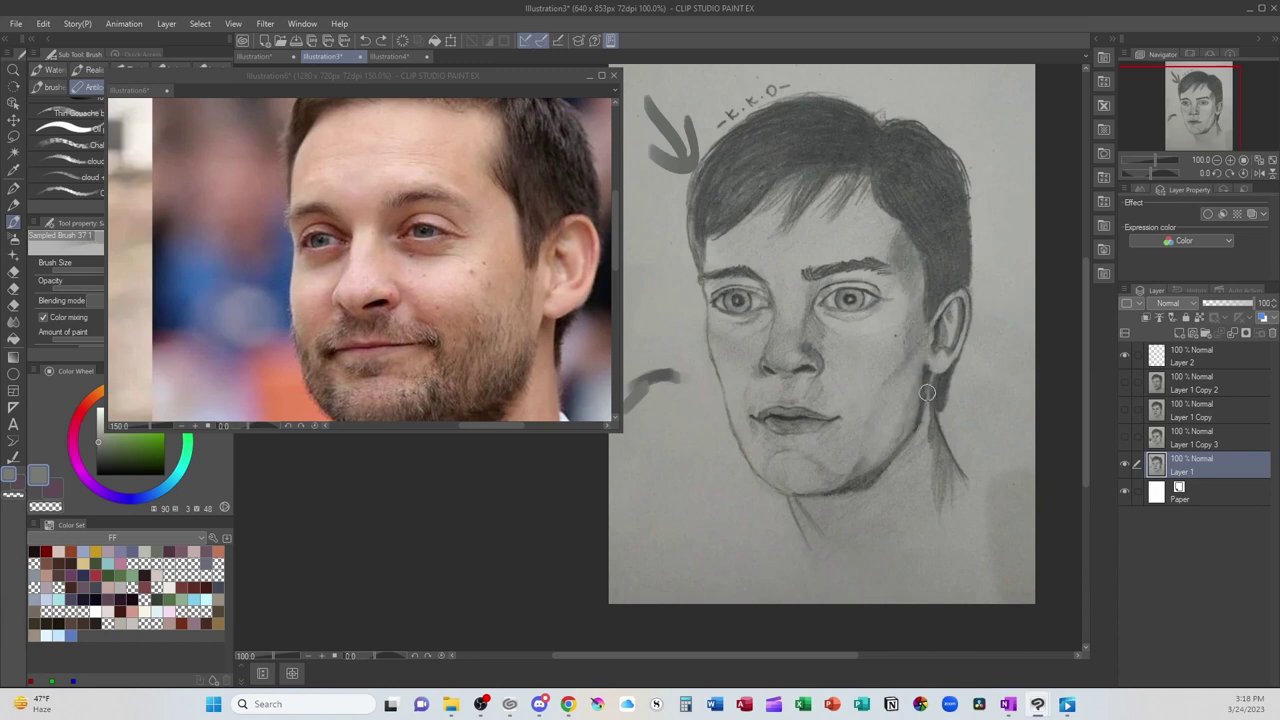
Step: Bring the reference photo's hair into view, circle the hair above the forehead in grey, and undo the circle
{"action": "left_click", "coordinate": [613, 249]}
{"action": "left_click_drag", "start_coordinate": [616, 253], "coordinate": [617, 234]}
{"action": "left_click_drag", "start_coordinate": [361, 129], "coordinate": [391, 124]}
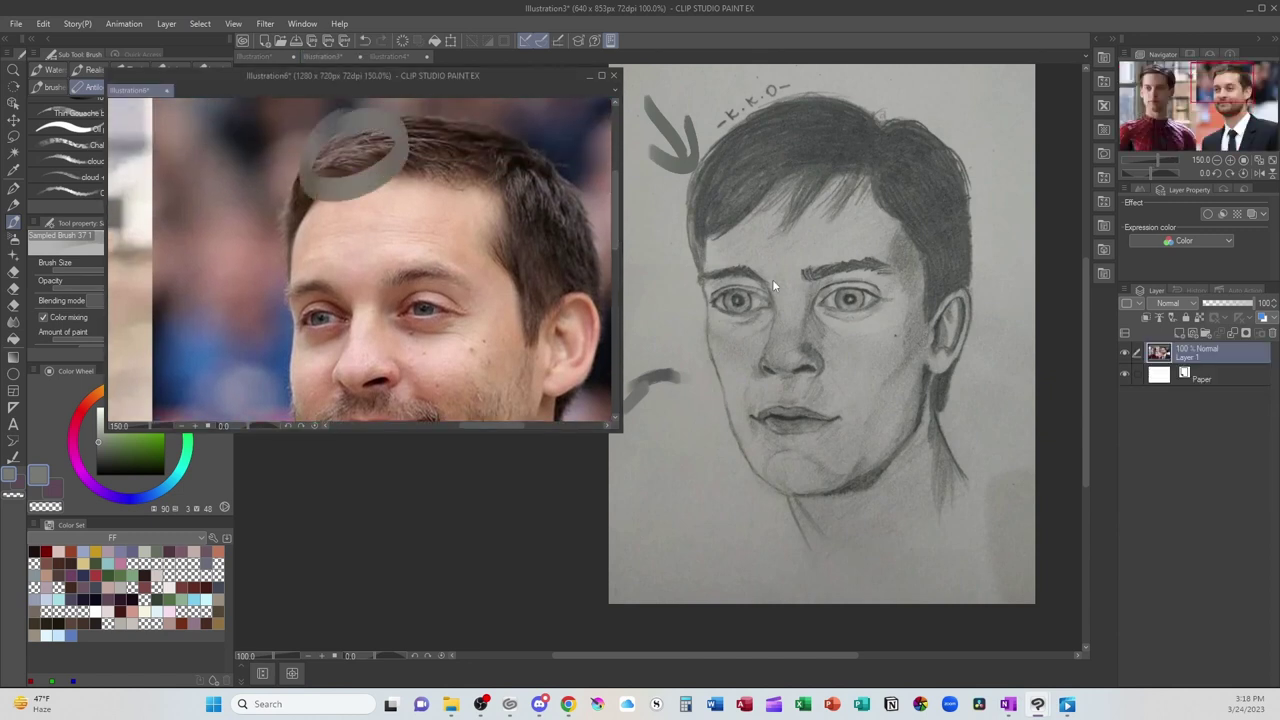
{"action": "key", "text": "ctrl+z"}
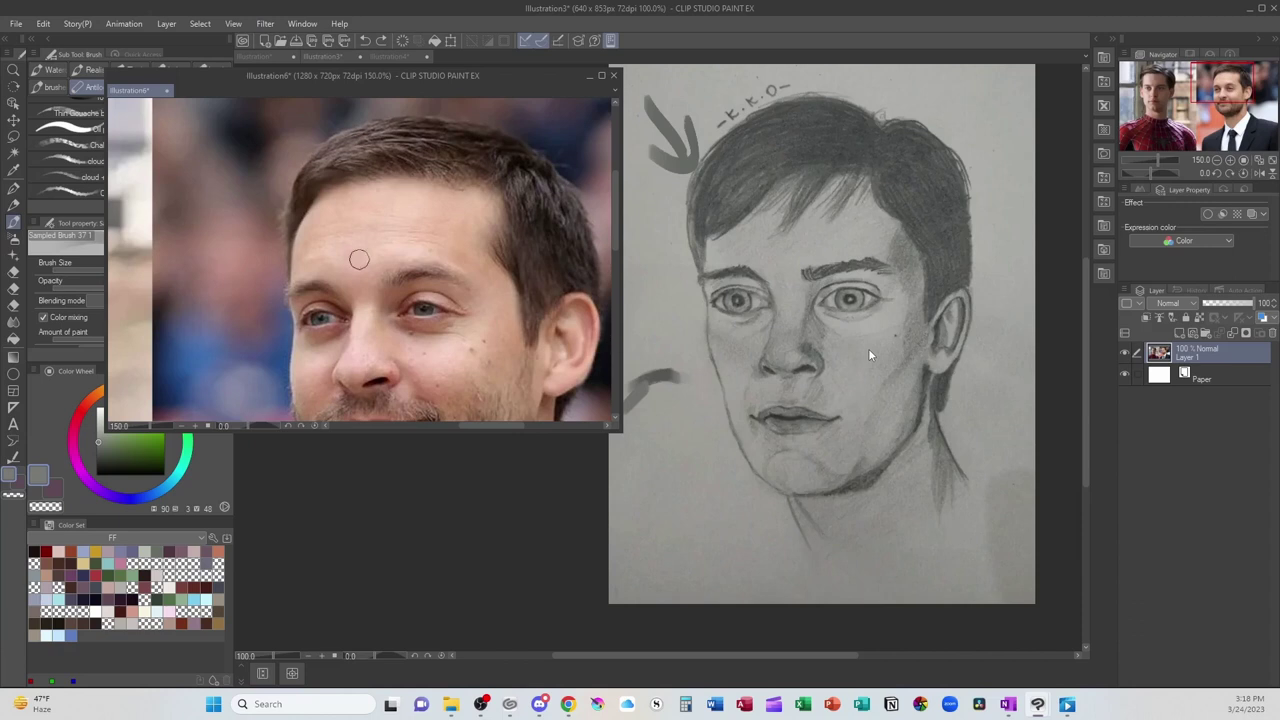
Step: Paint light grey and brighter highlight strokes over the front of the portrait's hair, following the hair direction
{"action": "left_click", "coordinate": [876, 418]}
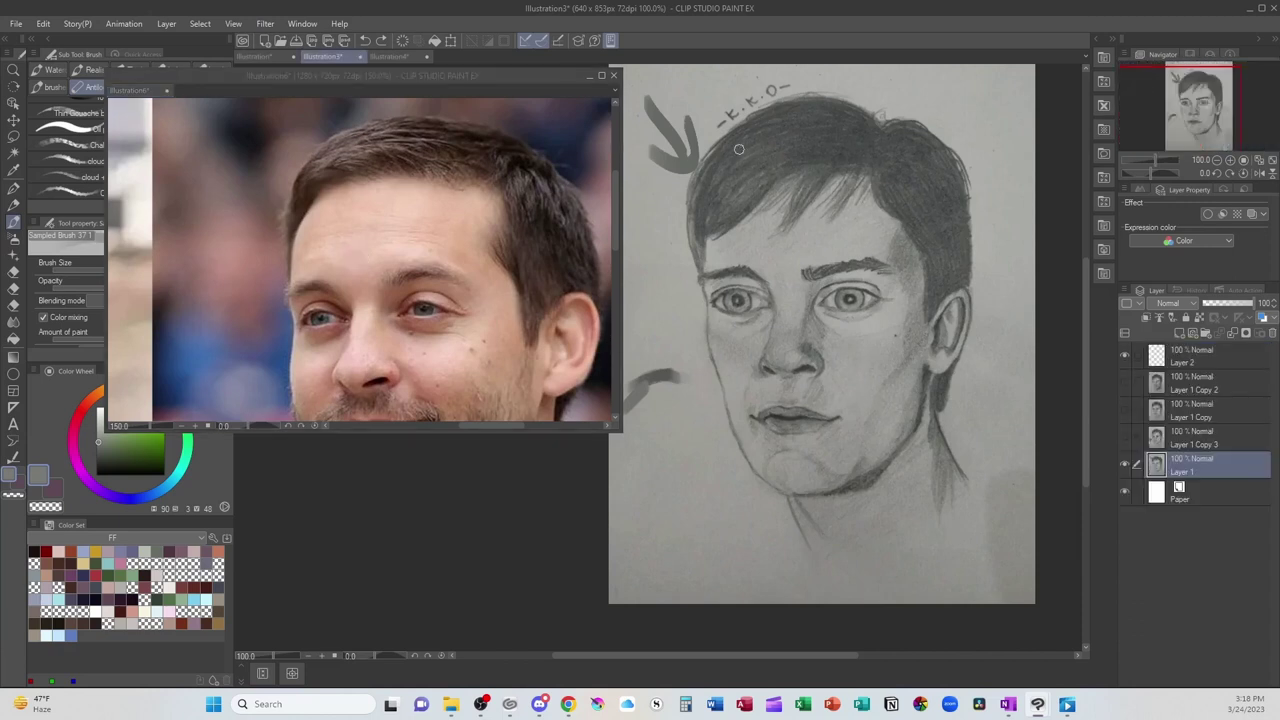
{"action": "left_click", "coordinate": [746, 180], "text": "alt"}
{"action": "left_click", "coordinate": [750, 232], "text": "alt"}
{"action": "mouse_move", "coordinate": [737, 162]}
{"action": "left_mouse_down"}
{"action": "mouse_move", "coordinate": [752, 191]}
{"action": "mouse_move", "coordinate": [792, 160]}
{"action": "mouse_move", "coordinate": [743, 201]}
{"action": "mouse_move", "coordinate": [778, 166]}
{"action": "mouse_move", "coordinate": [738, 144]}
{"action": "mouse_move", "coordinate": [769, 115]}
{"action": "mouse_move", "coordinate": [720, 178]}
{"action": "mouse_move", "coordinate": [841, 121]}
{"action": "left_mouse_up"}
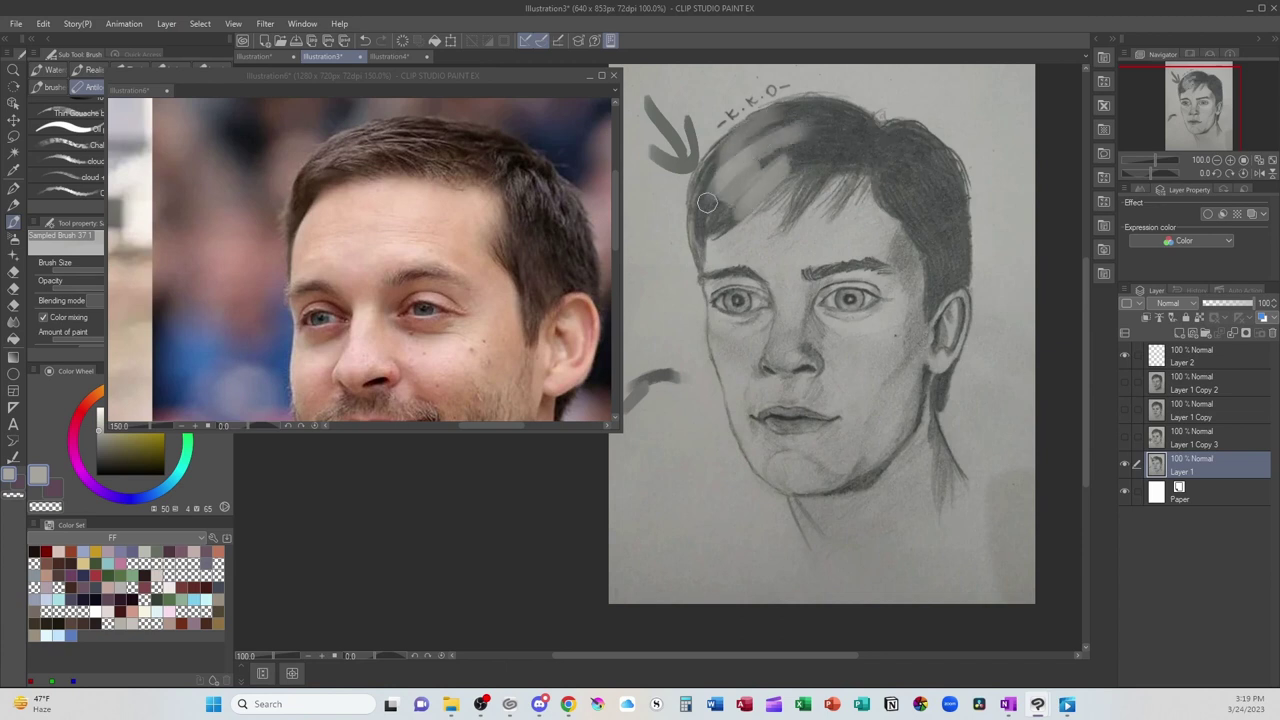
{"action": "left_click", "coordinate": [722, 163], "text": "alt"}
{"action": "left_click", "coordinate": [96, 418]}
{"action": "mouse_move", "coordinate": [746, 131]}
{"action": "left_mouse_down"}
{"action": "mouse_move", "coordinate": [727, 170]}
{"action": "mouse_move", "coordinate": [754, 157]}
{"action": "mouse_move", "coordinate": [743, 186]}
{"action": "mouse_move", "coordinate": [785, 172]}
{"action": "mouse_move", "coordinate": [708, 228]}
{"action": "mouse_move", "coordinate": [793, 162]}
{"action": "mouse_move", "coordinate": [734, 216]}
{"action": "left_mouse_up"}
Step: Paint dark grey strands along the crown and through the front hair highlights, using a tone sampled from the hair
{"action": "left_click", "coordinate": [712, 225], "text": "alt"}
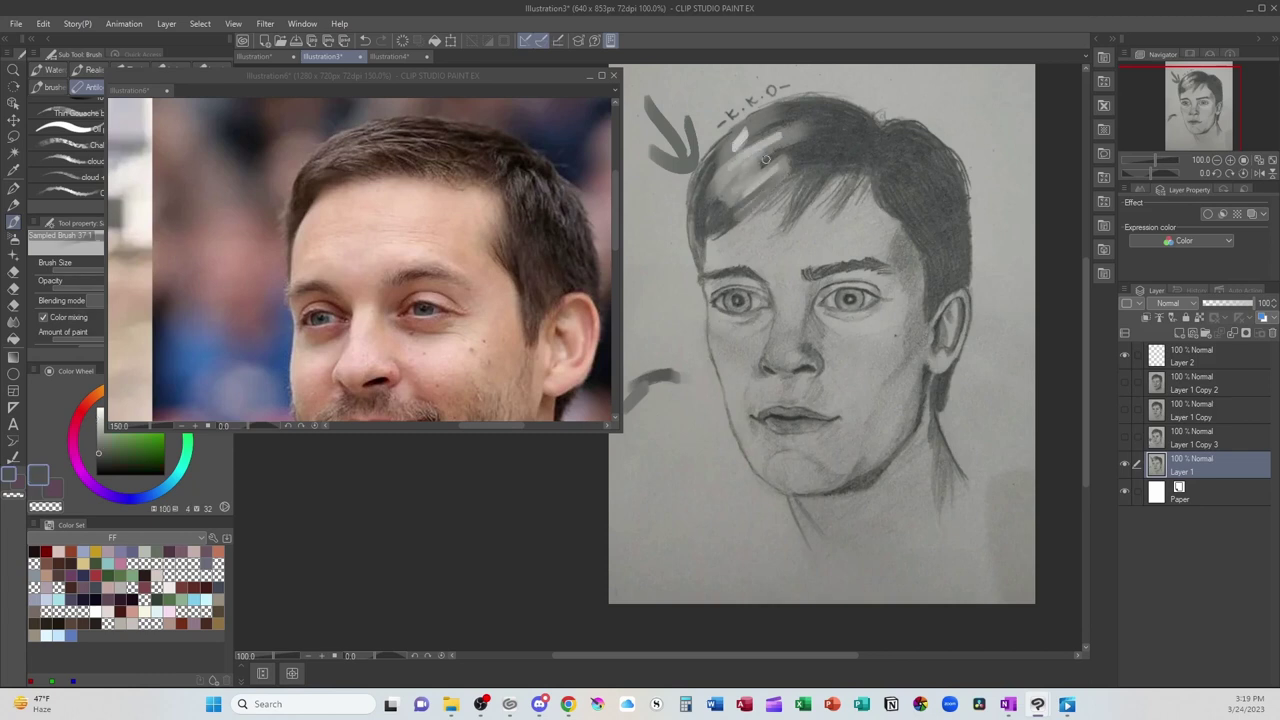
{"action": "mouse_move", "coordinate": [883, 150]}
{"action": "left_mouse_down"}
{"action": "mouse_move", "coordinate": [869, 101]}
{"action": "mouse_move", "coordinate": [858, 127]}
{"action": "mouse_move", "coordinate": [874, 113]}
{"action": "mouse_move", "coordinate": [730, 160]}
{"action": "left_mouse_up"}
{"action": "left_click_drag", "start_coordinate": [805, 127], "coordinate": [750, 166]}
{"action": "left_click_drag", "start_coordinate": [850, 135], "coordinate": [737, 213]}
{"action": "left_click_drag", "start_coordinate": [878, 167], "coordinate": [880, 205]}
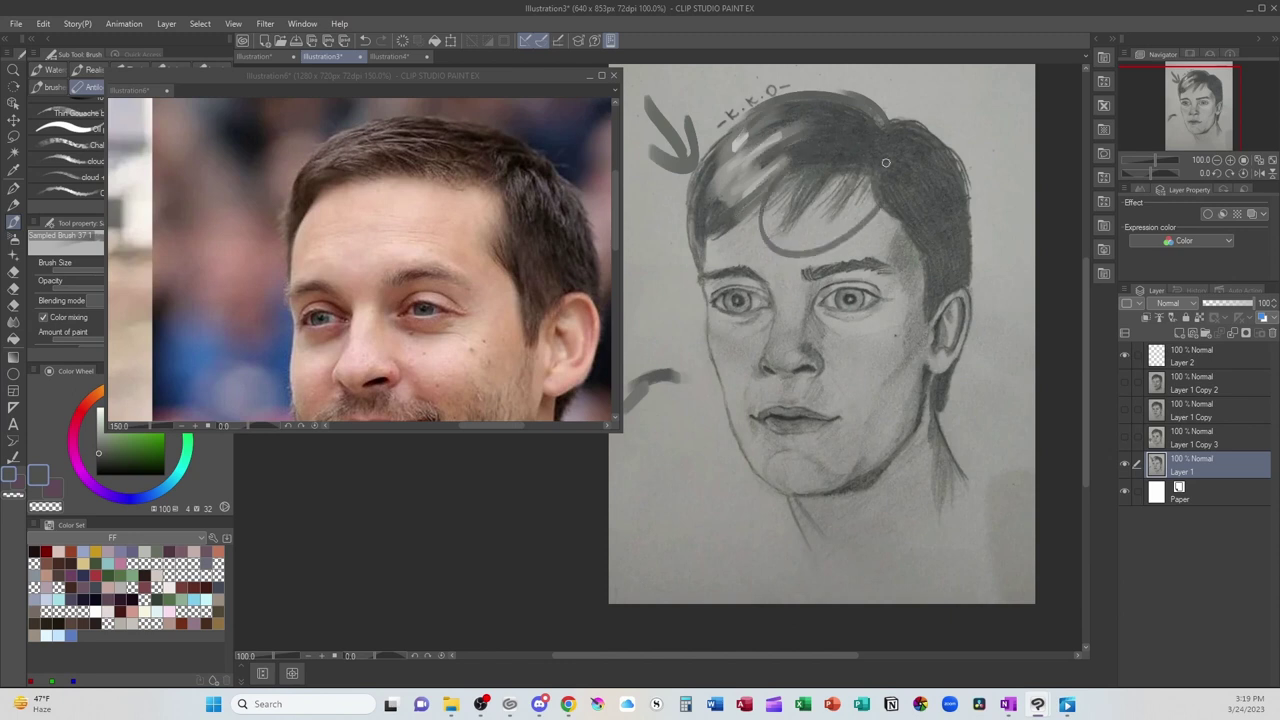
{"action": "key", "text": "ctrl+z"}
Step: Paint dark pointed strands into the fringe above the forehead with a sampled hair tone
{"action": "left_click", "coordinate": [848, 206], "text": "alt"}
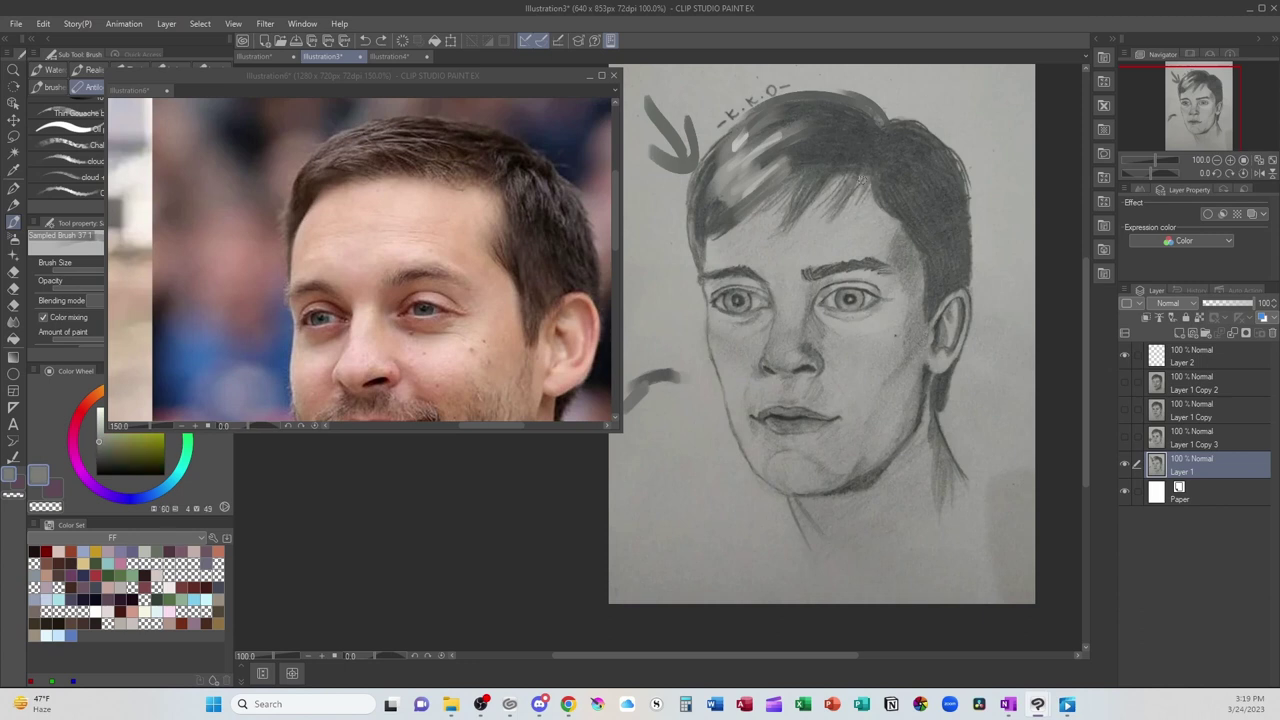
{"action": "left_click", "coordinate": [866, 158], "text": "alt"}
{"action": "left_click_drag", "start_coordinate": [864, 157], "coordinate": [790, 228]}
{"action": "left_click_drag", "start_coordinate": [802, 174], "coordinate": [789, 210]}
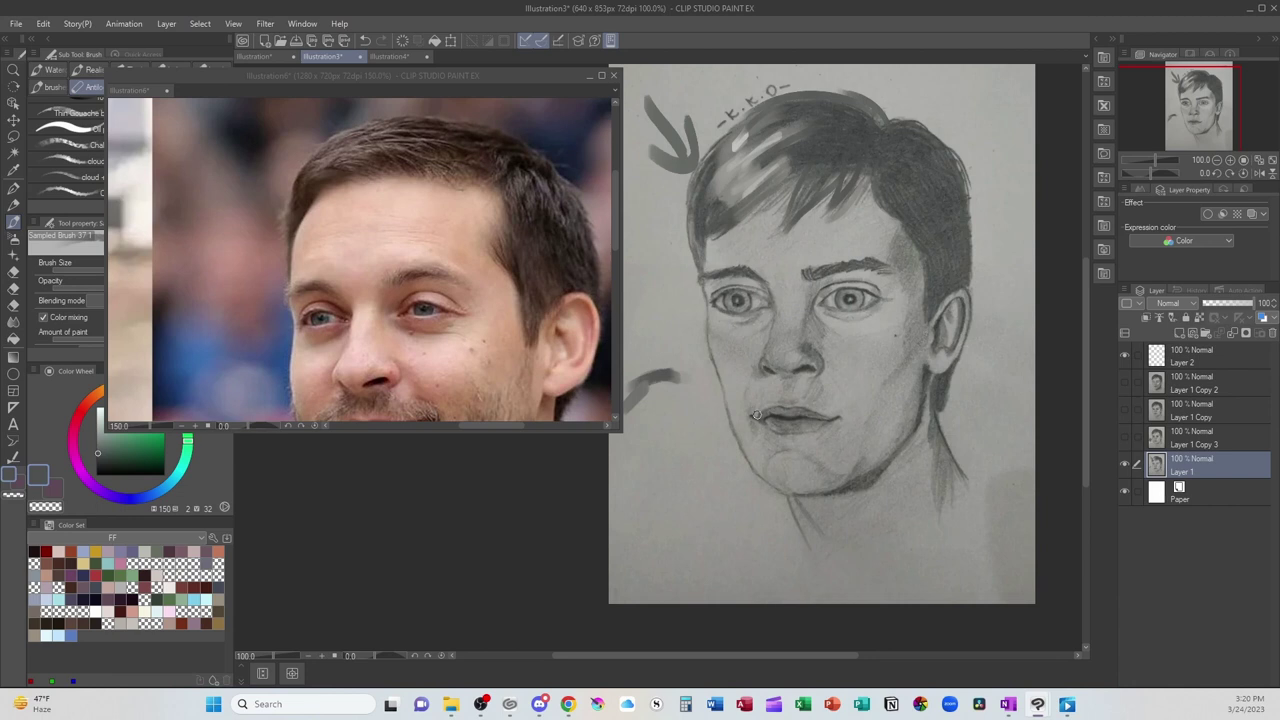
Step: Add light grey highlight strokes to the hair on the ear side and across the middle of the crown
{"action": "left_click", "coordinate": [900, 170], "text": "alt"}
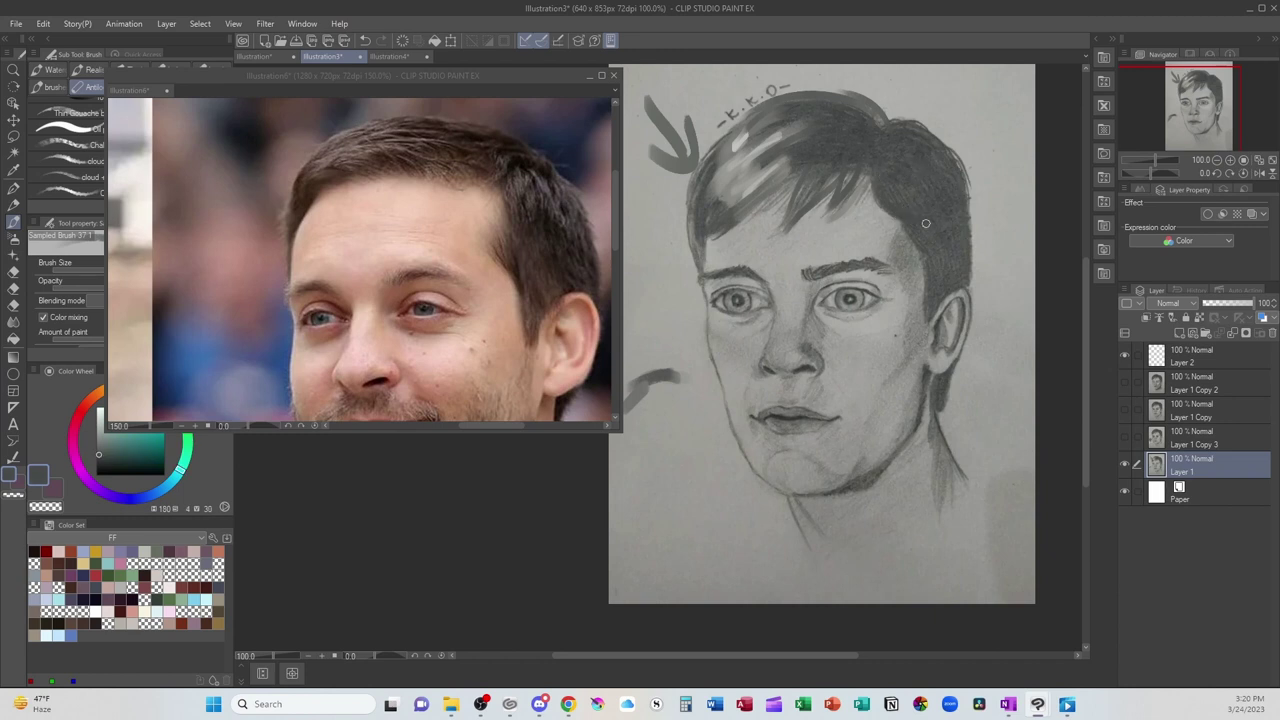
{"action": "left_click", "coordinate": [746, 185], "text": "alt"}
{"action": "mouse_move", "coordinate": [901, 187]}
{"action": "left_mouse_down"}
{"action": "mouse_move", "coordinate": [932, 186]}
{"action": "mouse_move", "coordinate": [920, 162]}
{"action": "mouse_move", "coordinate": [946, 166]}
{"action": "mouse_move", "coordinate": [934, 146]}
{"action": "mouse_move", "coordinate": [960, 195]}
{"action": "mouse_move", "coordinate": [893, 199]}
{"action": "mouse_move", "coordinate": [891, 186]}
{"action": "mouse_move", "coordinate": [929, 211]}
{"action": "mouse_move", "coordinate": [955, 169]}
{"action": "mouse_move", "coordinate": [928, 189]}
{"action": "mouse_move", "coordinate": [961, 188]}
{"action": "mouse_move", "coordinate": [939, 142]}
{"action": "mouse_move", "coordinate": [933, 208]}
{"action": "left_mouse_up"}
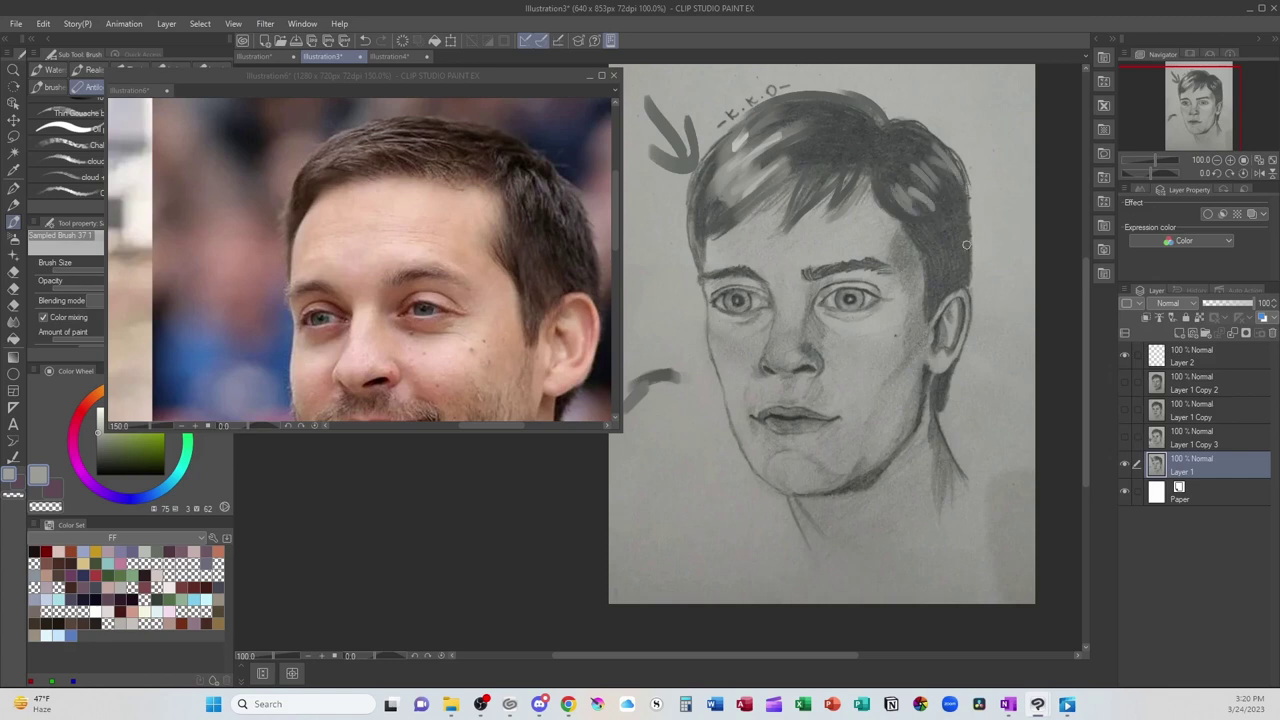
{"action": "left_click", "coordinate": [758, 181], "text": "alt"}
{"action": "left_click_drag", "start_coordinate": [786, 163], "coordinate": [830, 146]}
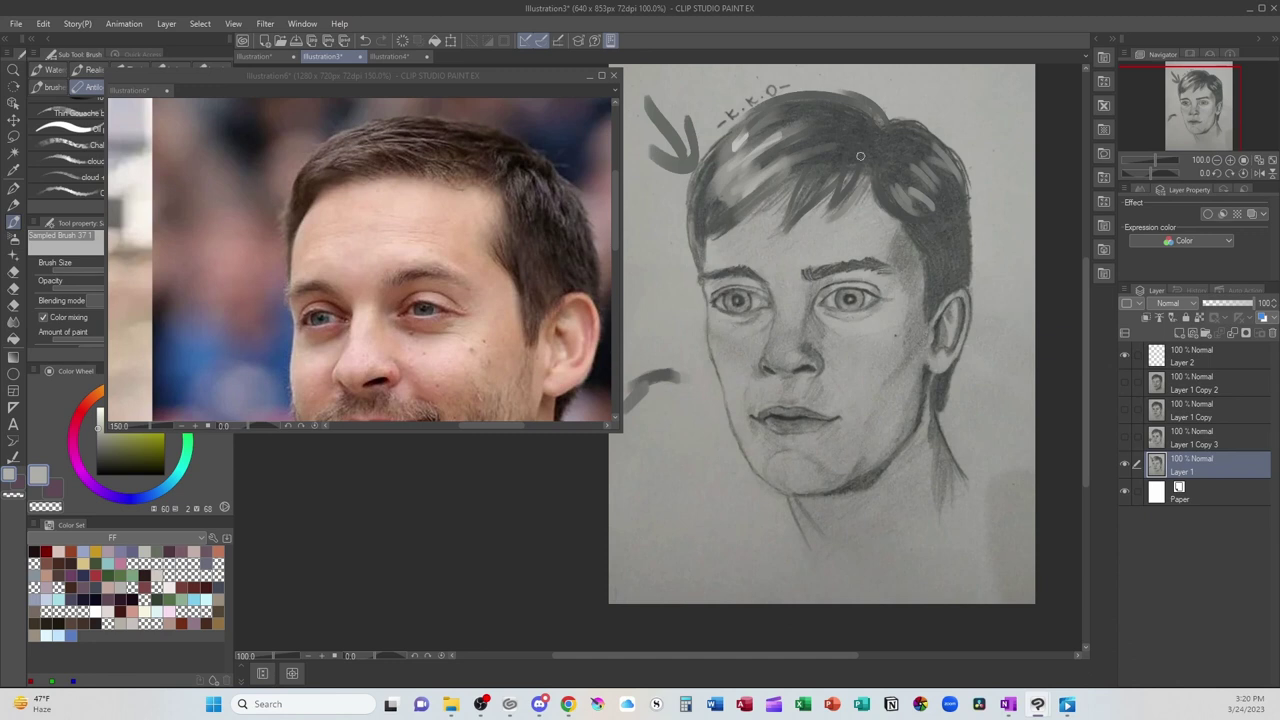
Step: Paint mid-grey strokes at the fringe tips near the parting, using tones sampled around the hairline
{"action": "left_click", "coordinate": [838, 210], "text": "alt"}
{"action": "left_click_drag", "start_coordinate": [830, 220], "coordinate": [862, 192]}
{"action": "left_click", "coordinate": [865, 178], "text": "alt"}
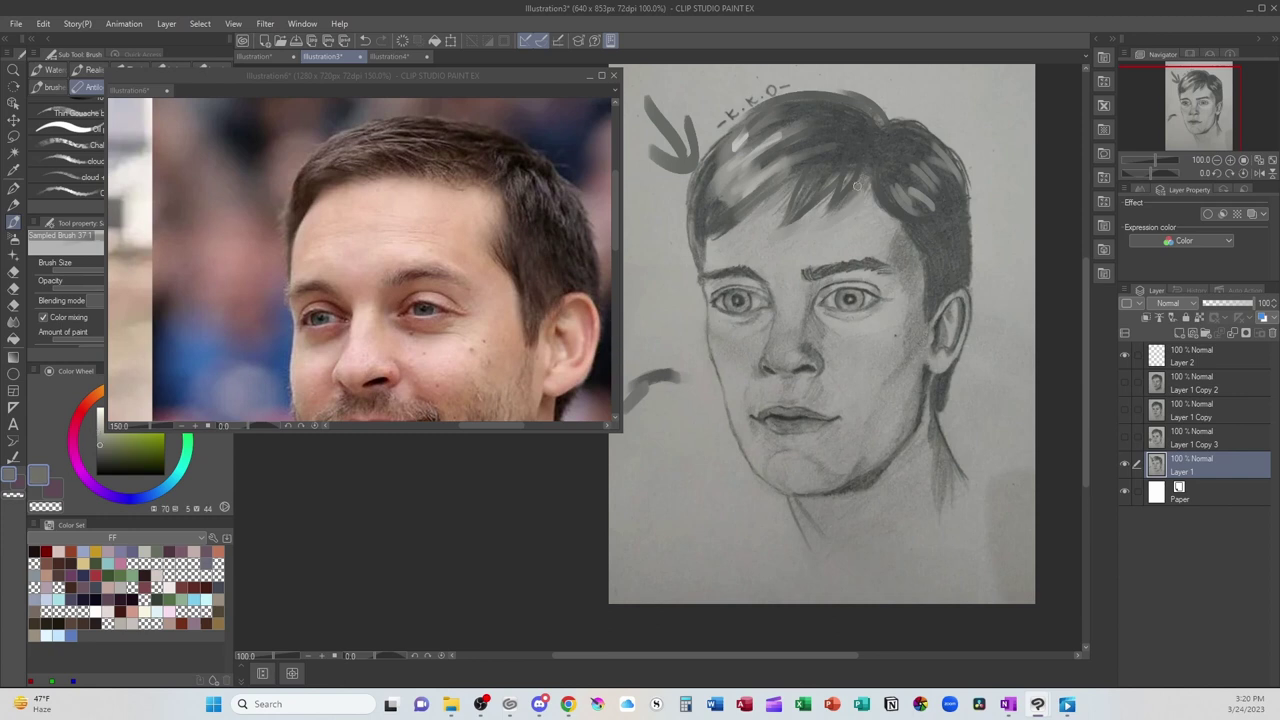
{"action": "left_click", "coordinate": [855, 203], "text": "alt"}
Step: Paint dark strands from the fringe toward the far temple and up the front edge of the hair
{"action": "left_click", "coordinate": [879, 147], "text": "alt"}
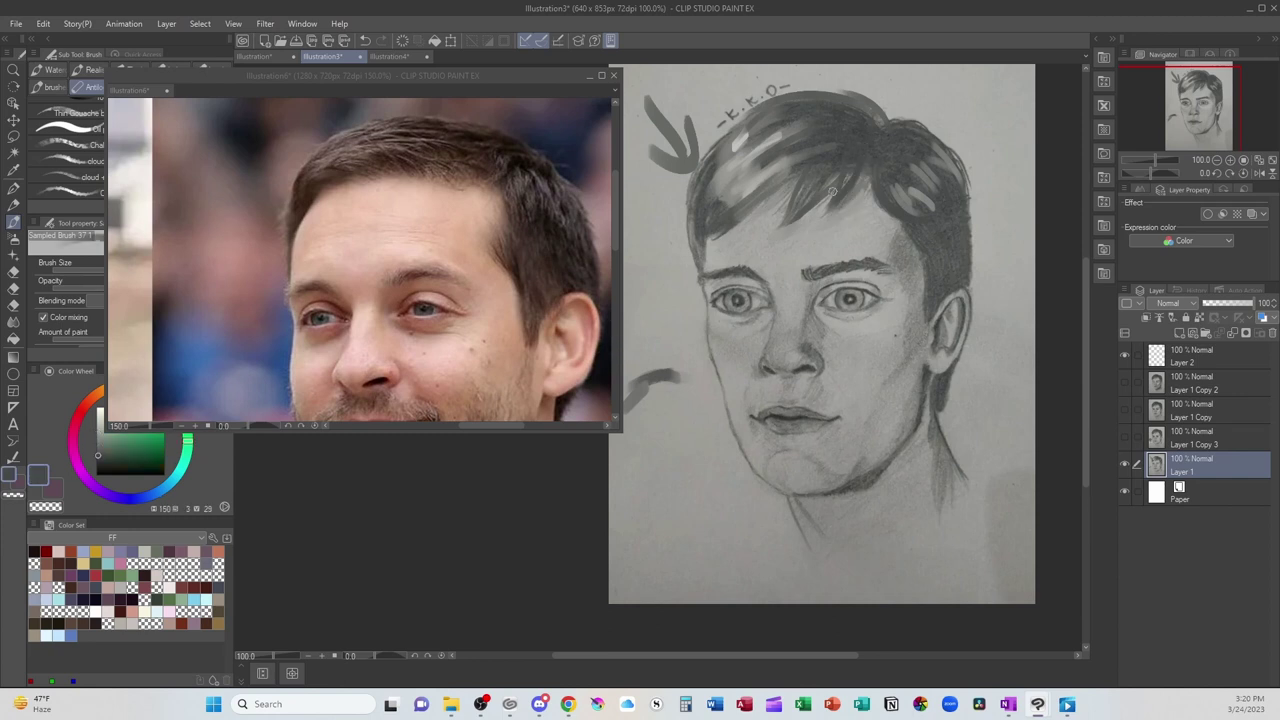
{"action": "mouse_move", "coordinate": [816, 172]}
{"action": "left_mouse_down"}
{"action": "mouse_move", "coordinate": [795, 208]}
{"action": "mouse_move", "coordinate": [720, 233]}
{"action": "left_mouse_up"}
{"action": "mouse_move", "coordinate": [700, 242]}
{"action": "left_mouse_down"}
{"action": "mouse_move", "coordinate": [700, 277]}
{"action": "mouse_move", "coordinate": [691, 229]}
{"action": "mouse_move", "coordinate": [697, 242]}
{"action": "mouse_move", "coordinate": [759, 121]}
{"action": "left_mouse_up"}
{"action": "left_click_drag", "start_coordinate": [703, 211], "coordinate": [742, 160]}
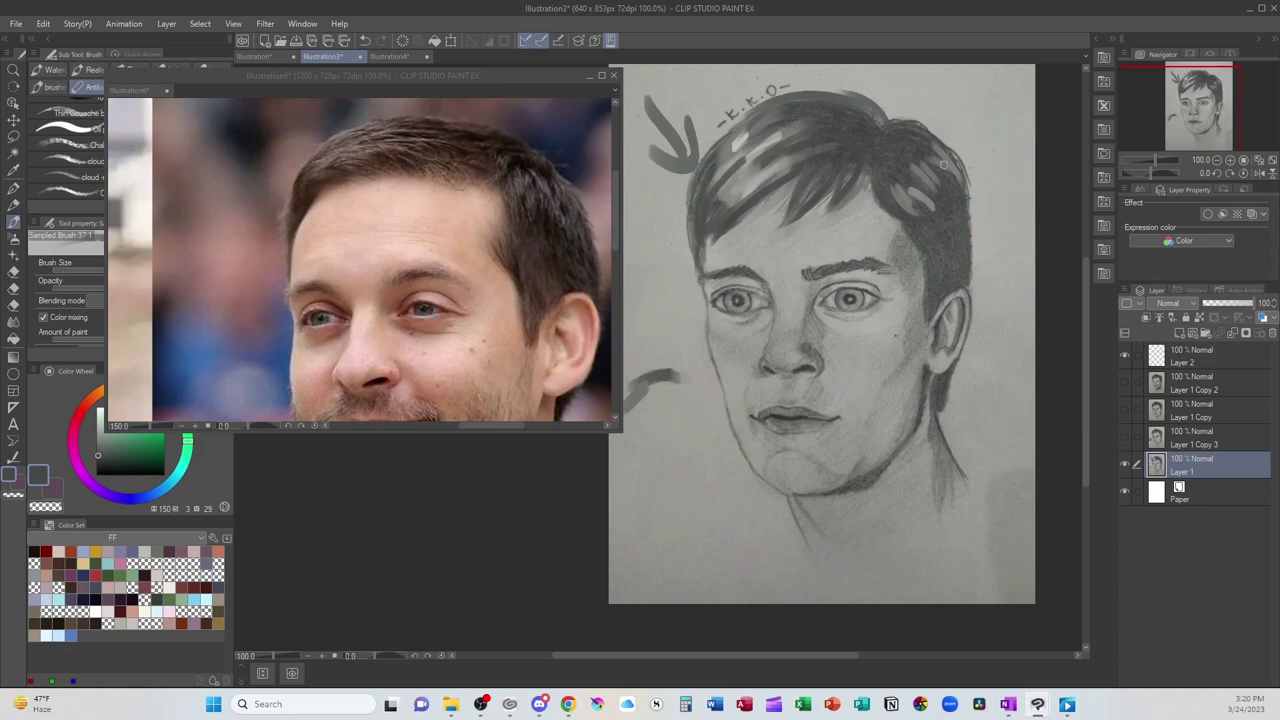
Step: Deepen the hair shadows with near-black strokes above the ear, along the crown and at the front edge
{"action": "left_click", "coordinate": [95, 466]}
{"action": "left_click_drag", "start_coordinate": [905, 215], "coordinate": [929, 252]}
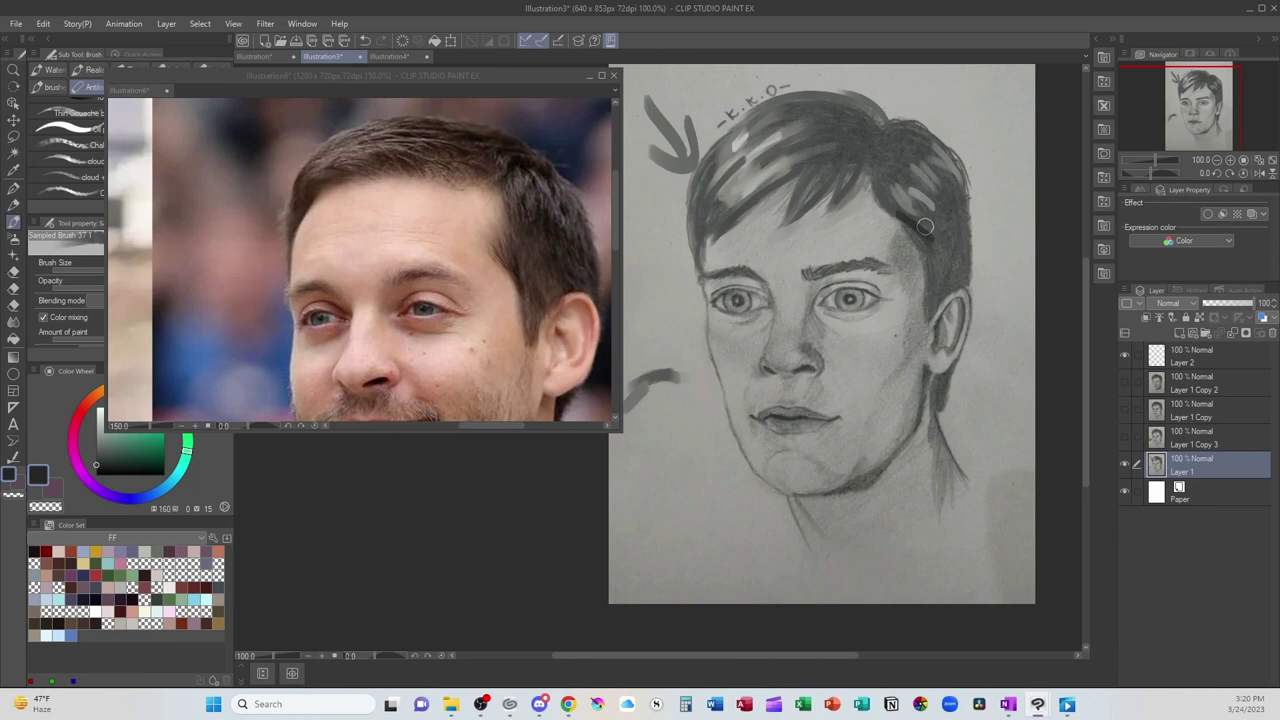
{"action": "mouse_move", "coordinate": [918, 212]}
{"action": "left_mouse_down"}
{"action": "mouse_move", "coordinate": [930, 250]}
{"action": "mouse_move", "coordinate": [952, 241]}
{"action": "mouse_move", "coordinate": [960, 270]}
{"action": "mouse_move", "coordinate": [935, 300]}
{"action": "mouse_move", "coordinate": [958, 245]}
{"action": "left_mouse_up"}
{"action": "mouse_move", "coordinate": [881, 178]}
{"action": "left_mouse_down"}
{"action": "mouse_move", "coordinate": [928, 137]}
{"action": "mouse_move", "coordinate": [829, 161]}
{"action": "mouse_move", "coordinate": [881, 132]}
{"action": "mouse_move", "coordinate": [871, 119]}
{"action": "mouse_move", "coordinate": [804, 147]}
{"action": "mouse_move", "coordinate": [874, 147]}
{"action": "mouse_move", "coordinate": [796, 179]}
{"action": "mouse_move", "coordinate": [873, 134]}
{"action": "mouse_move", "coordinate": [774, 149]}
{"action": "mouse_move", "coordinate": [877, 137]}
{"action": "mouse_move", "coordinate": [809, 105]}
{"action": "mouse_move", "coordinate": [866, 134]}
{"action": "mouse_move", "coordinate": [775, 117]}
{"action": "left_mouse_up"}
{"action": "mouse_move", "coordinate": [708, 210]}
{"action": "left_mouse_down"}
{"action": "mouse_move", "coordinate": [696, 260]}
{"action": "mouse_move", "coordinate": [722, 216]}
{"action": "mouse_move", "coordinate": [713, 249]}
{"action": "mouse_move", "coordinate": [700, 188]}
{"action": "left_mouse_up"}
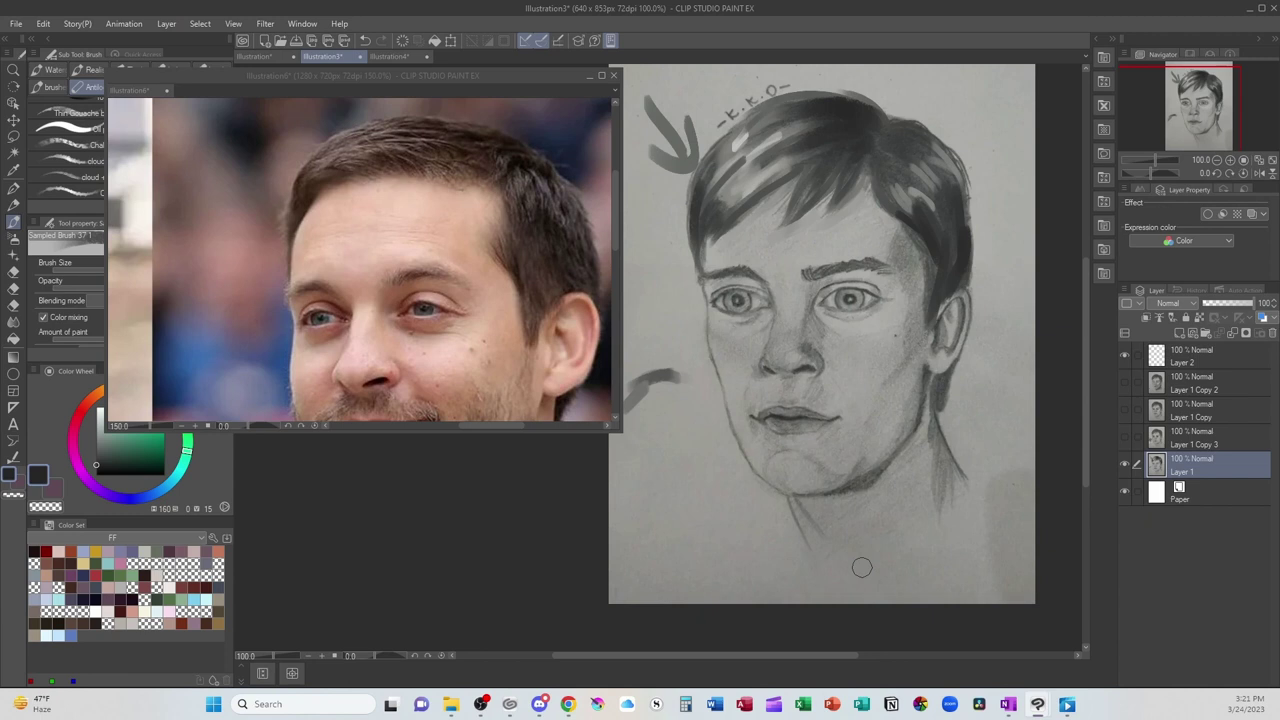
Step: Bring the reference photo's jaw into view, and shade the portrait's chin and its lower edge with greys sampled from the cheek and jaw
{"action": "left_click_drag", "start_coordinate": [614, 230], "coordinate": [615, 260]}
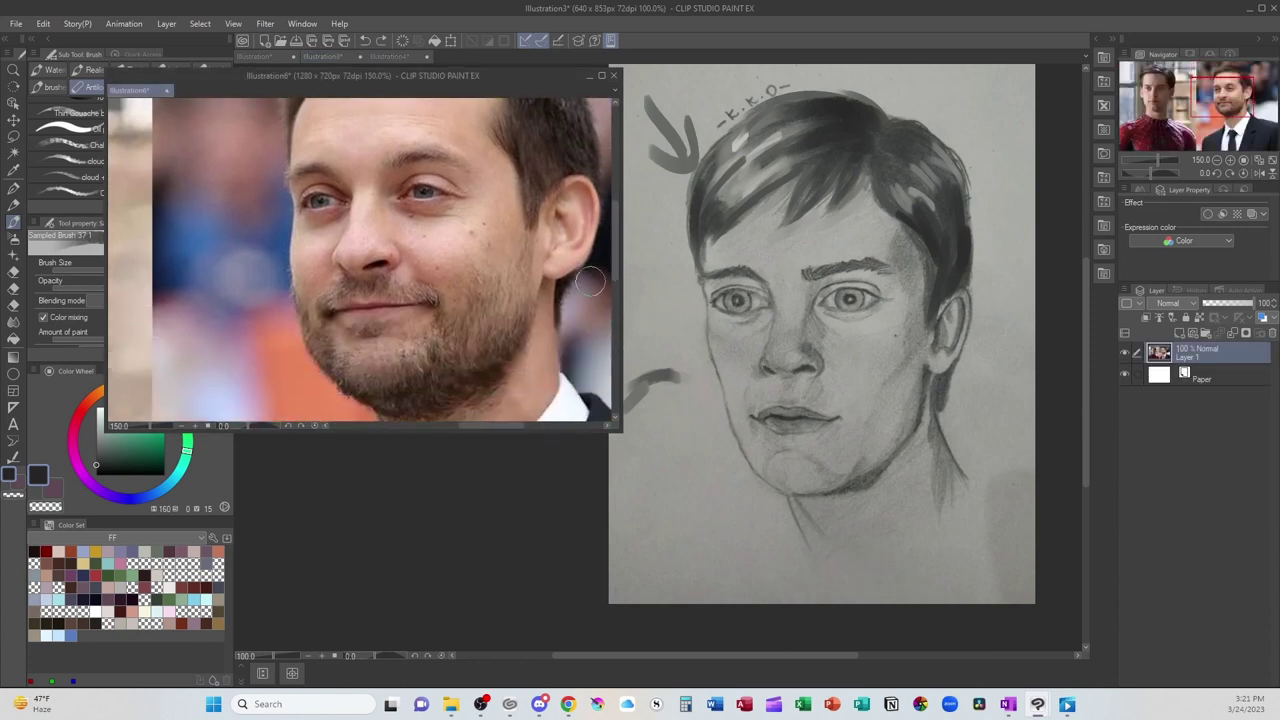
{"action": "left_click", "coordinate": [912, 335]}
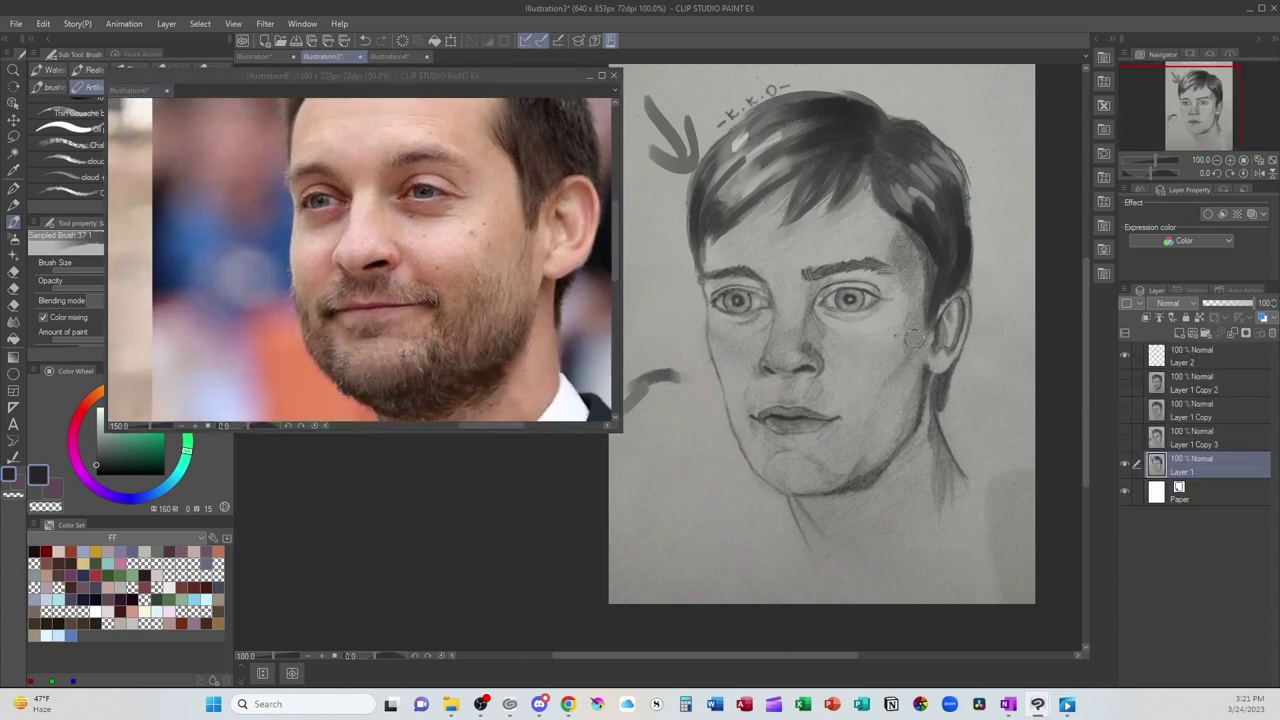
{"action": "left_click", "coordinate": [910, 340], "text": "alt"}
{"action": "mouse_move", "coordinate": [798, 468]}
{"action": "left_mouse_down"}
{"action": "mouse_move", "coordinate": [798, 504]}
{"action": "mouse_move", "coordinate": [786, 472]}
{"action": "mouse_move", "coordinate": [787, 490]}
{"action": "mouse_move", "coordinate": [765, 477]}
{"action": "mouse_move", "coordinate": [840, 486]}
{"action": "left_mouse_up"}
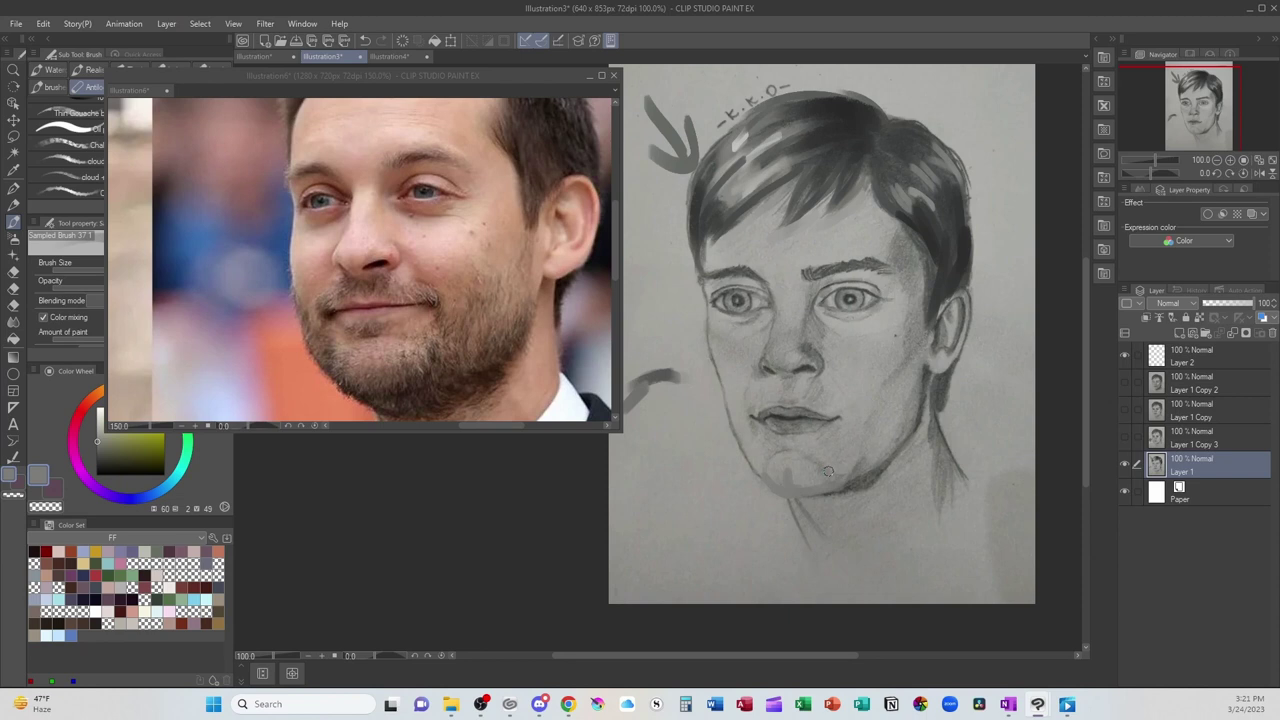
{"action": "left_click", "coordinate": [898, 438], "text": "alt"}
{"action": "left_click_drag", "start_coordinate": [791, 472], "coordinate": [790, 492]}
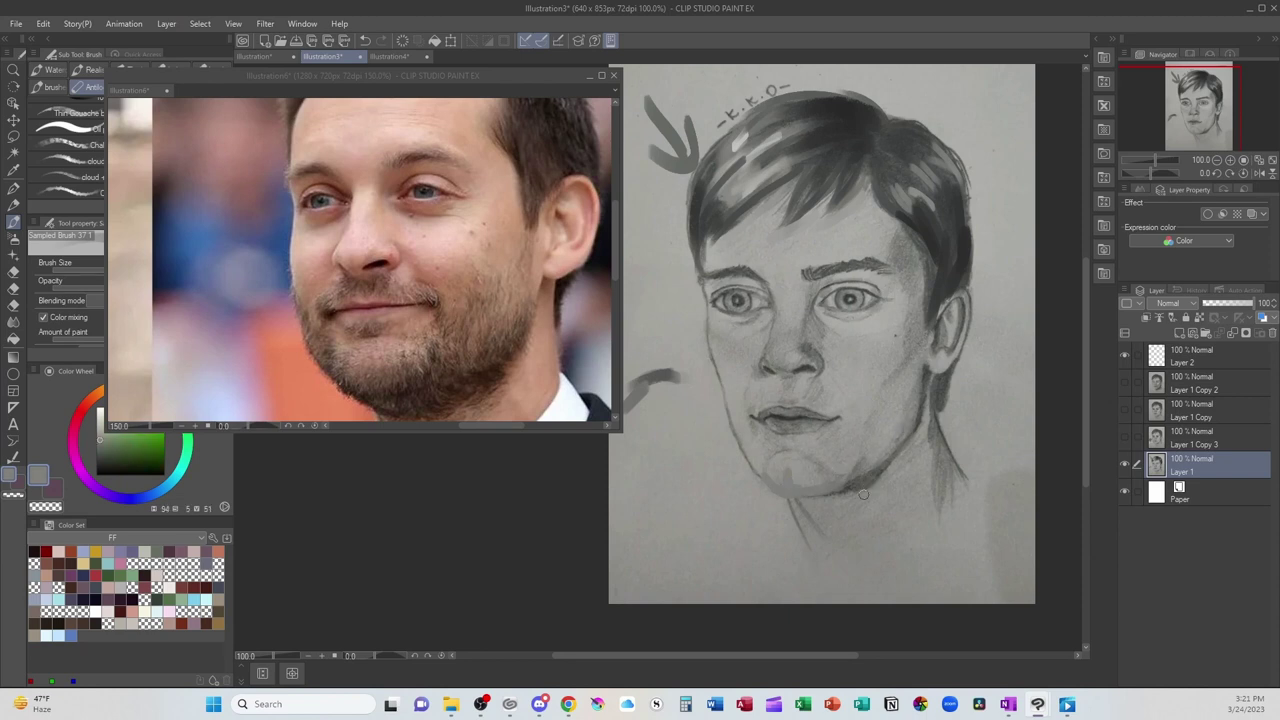